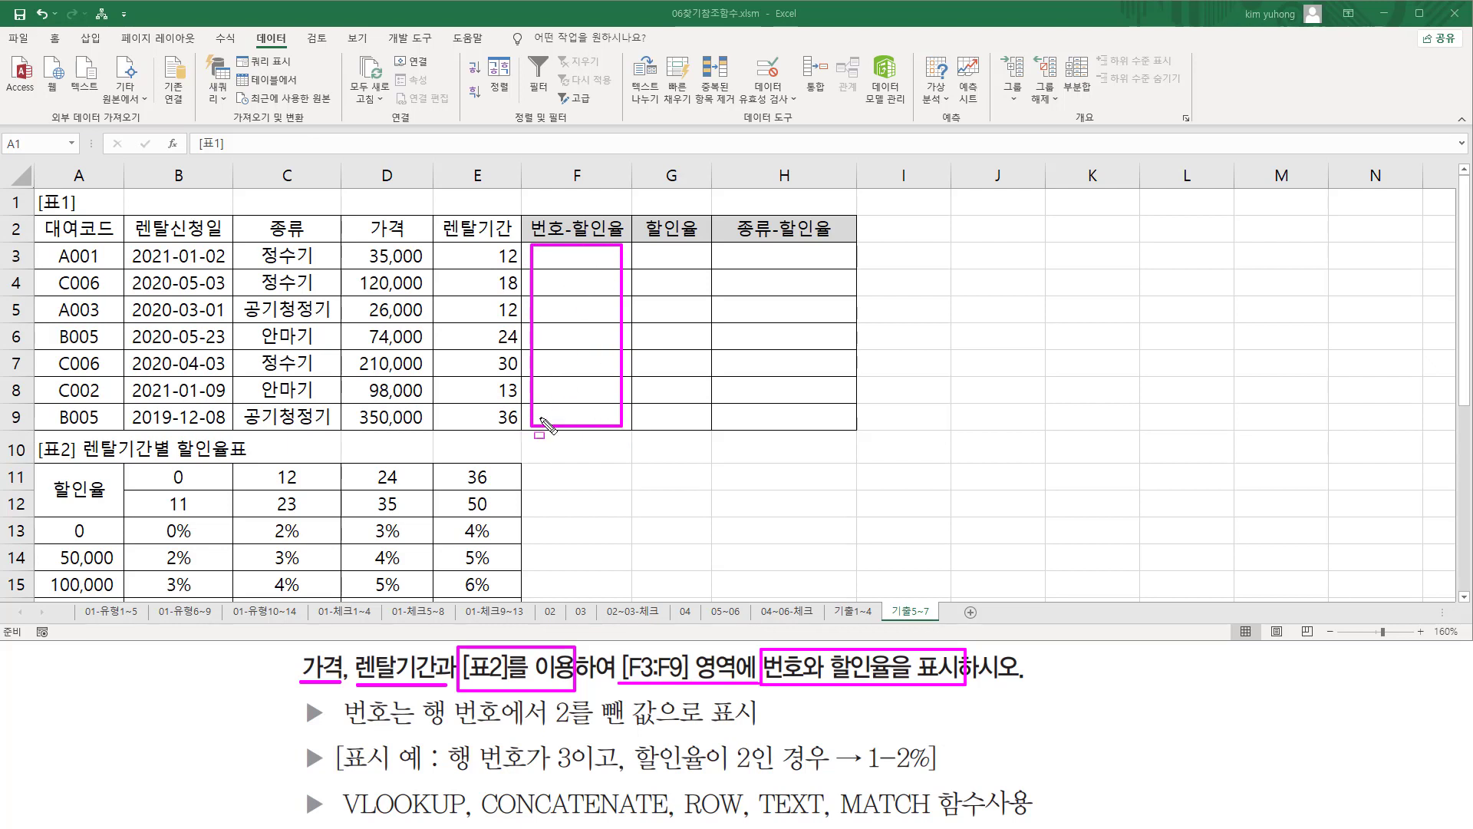
# Step: Review the F3:F9 task requirements against the price column, the rental period column and the [표2] discount table
pyautogui.moveTo(346, 245)
pyautogui.mouseDown()
pyautogui.moveTo(408, 315)
pyautogui.moveTo(422, 428)
pyautogui.mouseUp()
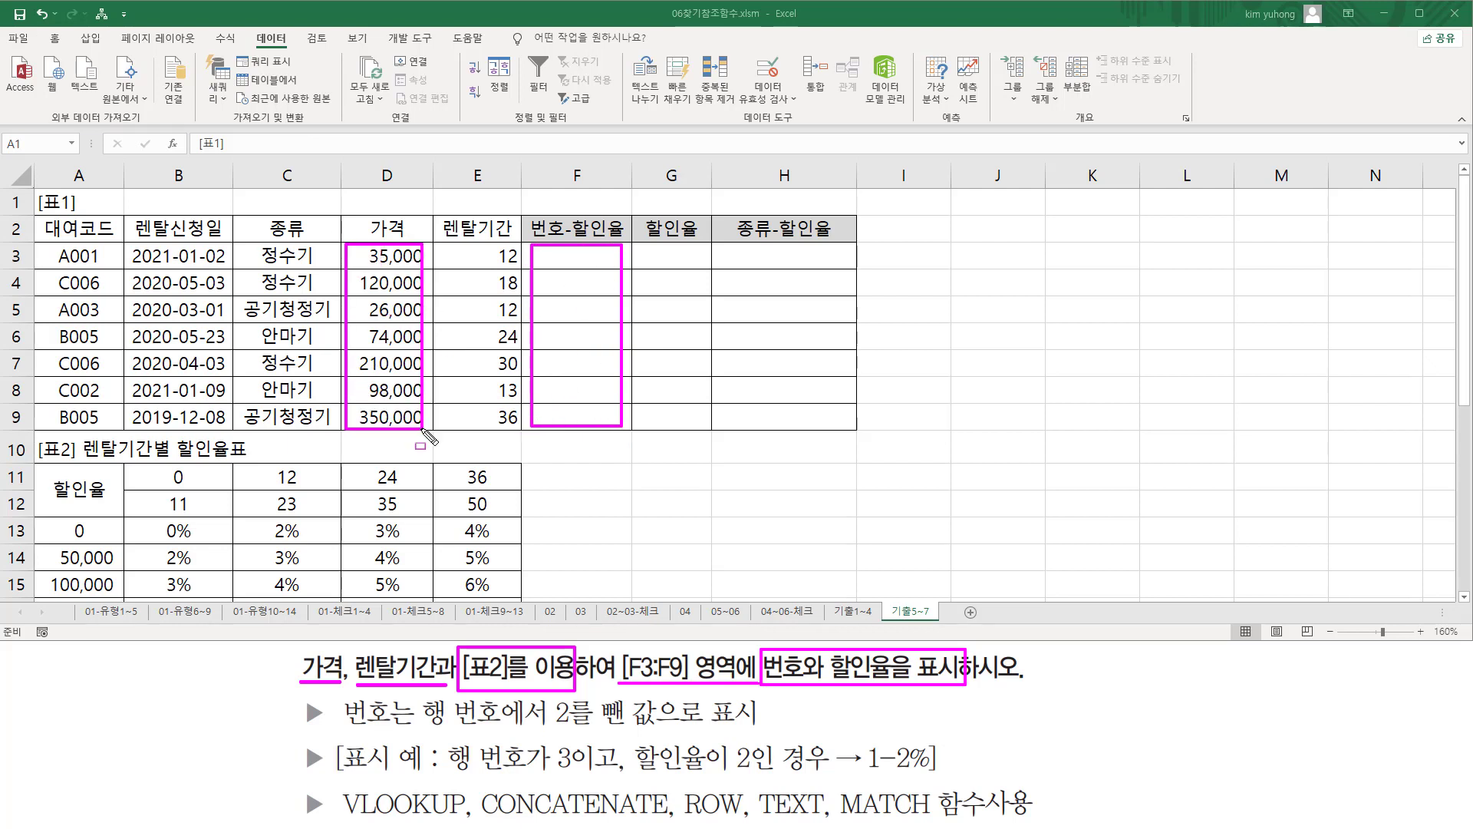
pyautogui.moveTo(455, 242)
pyautogui.mouseDown()
pyautogui.moveTo(458, 419)
pyautogui.moveTo(515, 420)
pyautogui.mouseUp()
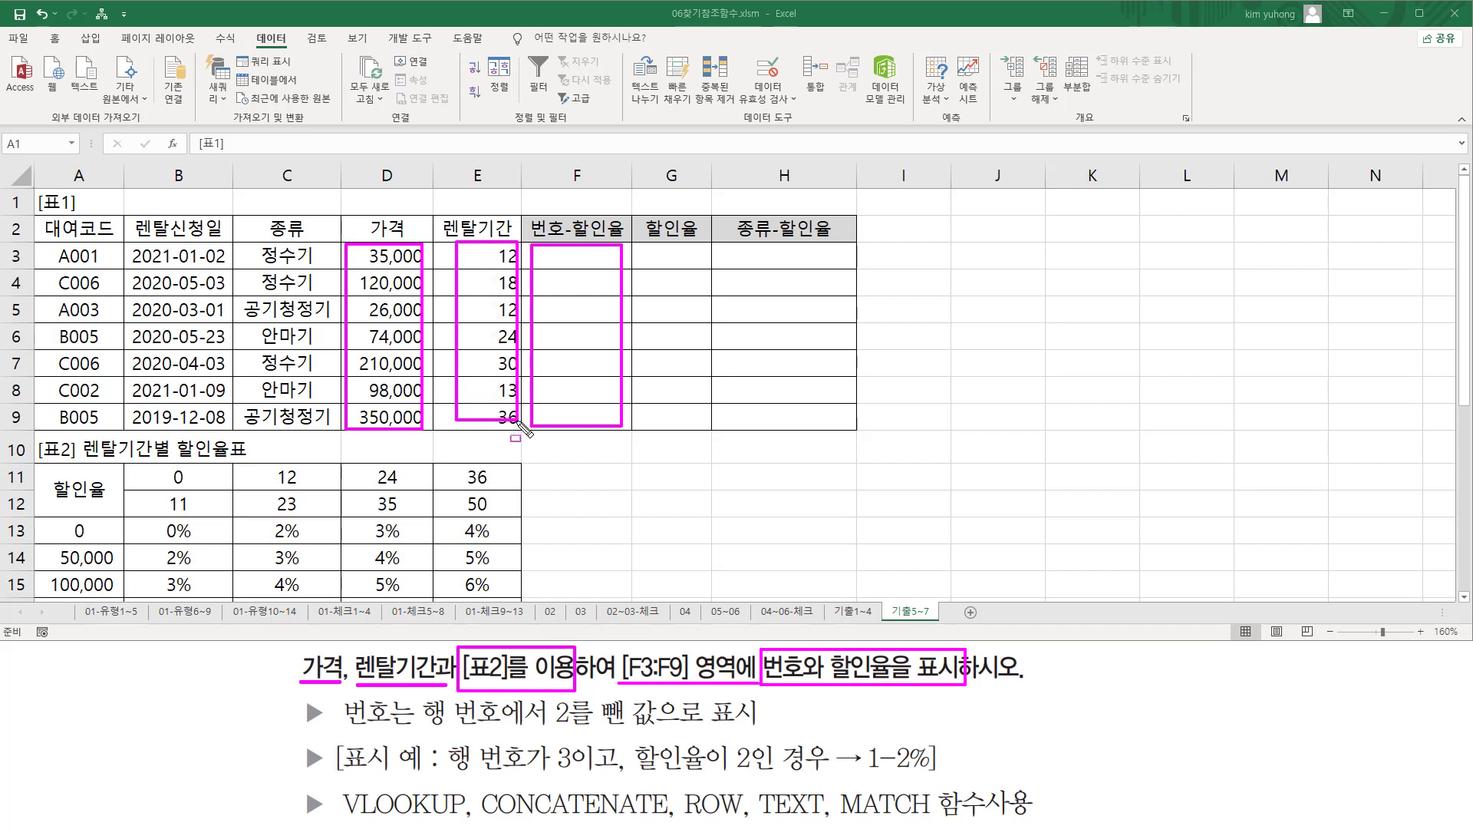
pyautogui.moveTo(44, 469)
pyautogui.mouseDown()
pyautogui.moveTo(438, 599)
pyautogui.moveTo(512, 469)
pyautogui.moveTo(519, 612)
pyautogui.mouseUp()
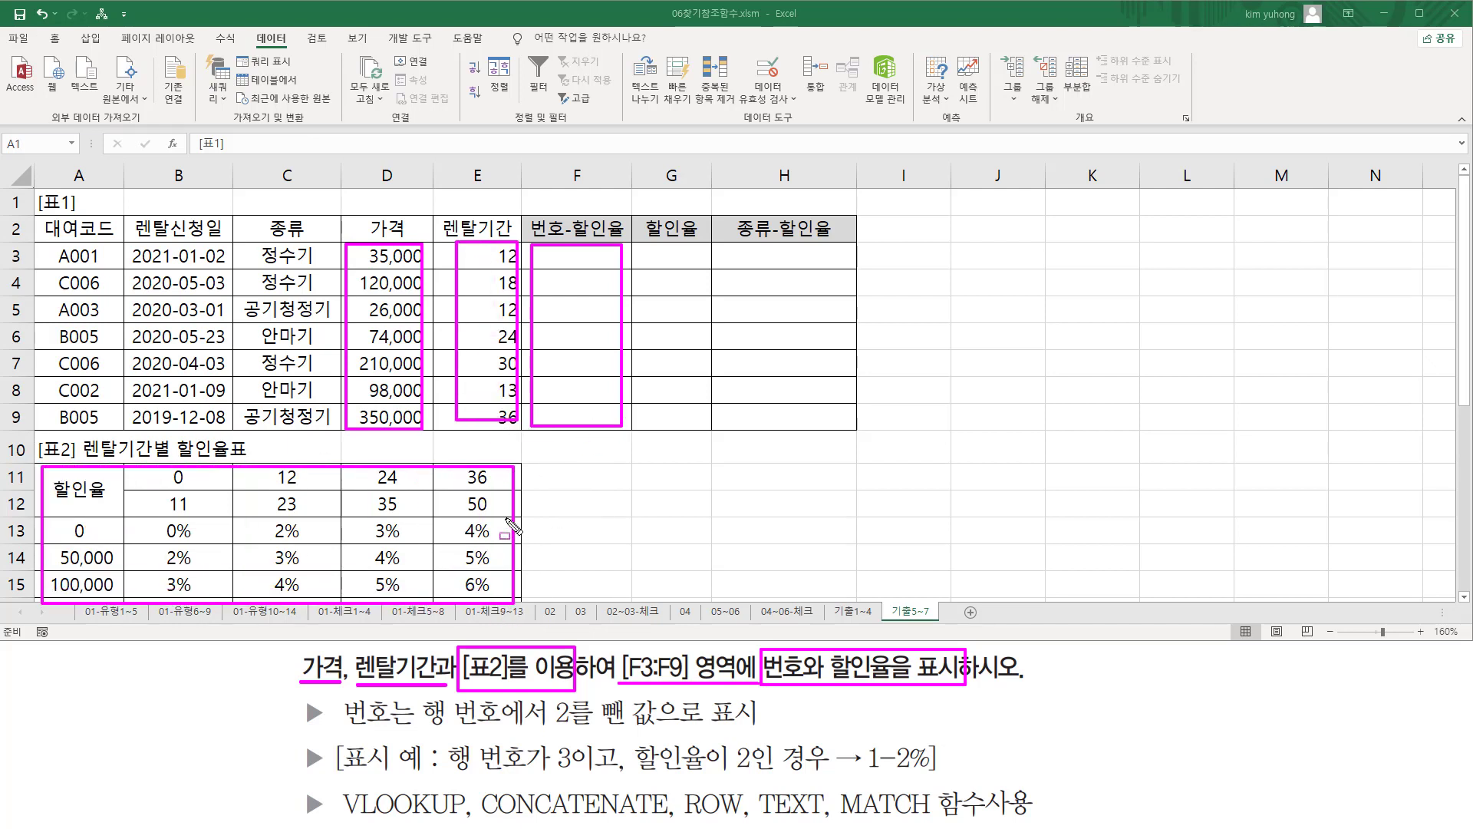
pyautogui.moveTo(532, 213)
pyautogui.mouseDown()
pyautogui.moveTo(535, 244)
pyautogui.moveTo(564, 214)
pyautogui.moveTo(585, 242)
pyautogui.moveTo(604, 212)
pyautogui.moveTo(611, 242)
pyautogui.mouseUp()
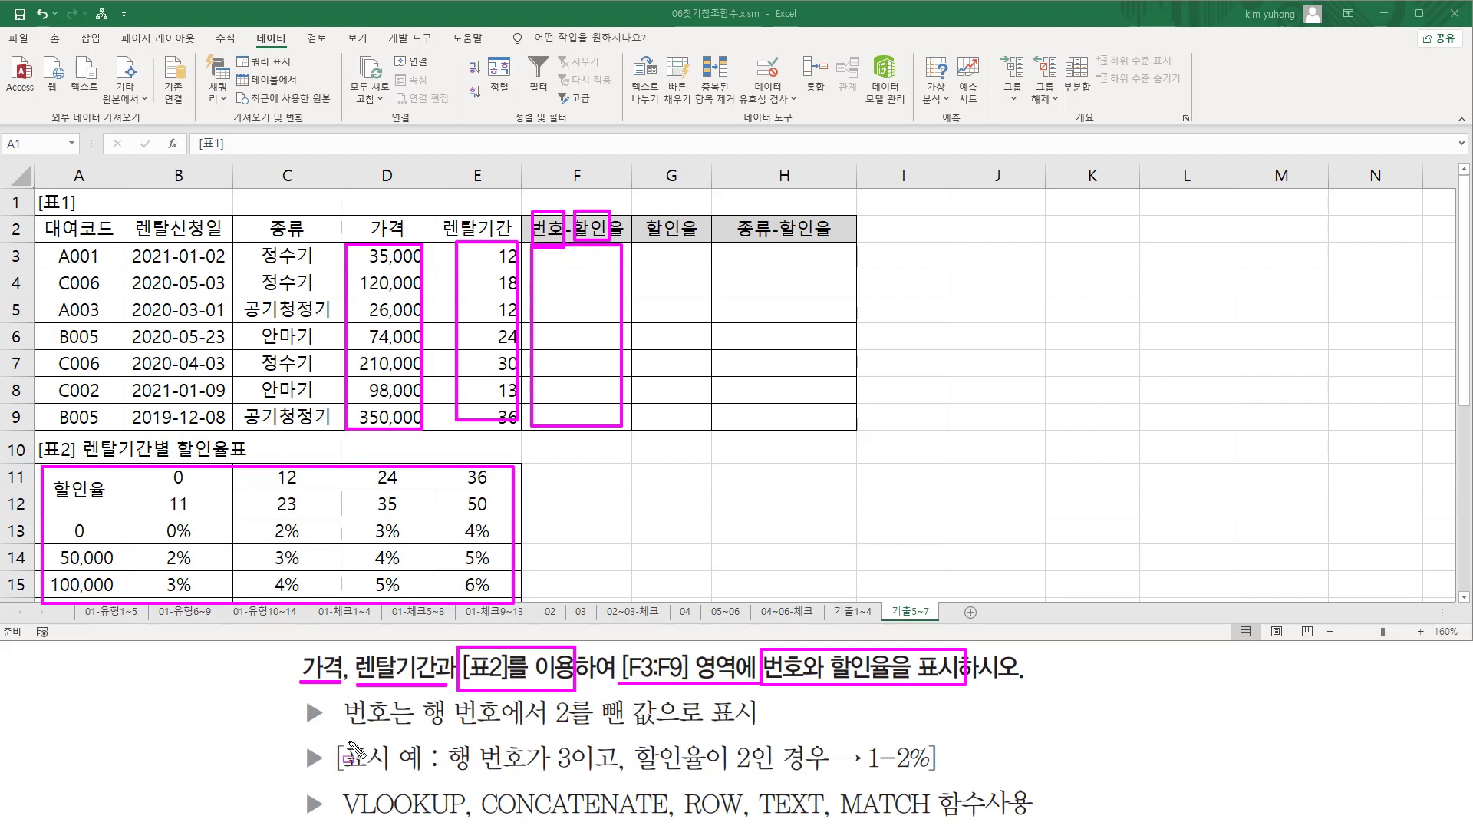
pyautogui.moveTo(337, 726); pyautogui.dragTo(652, 725)
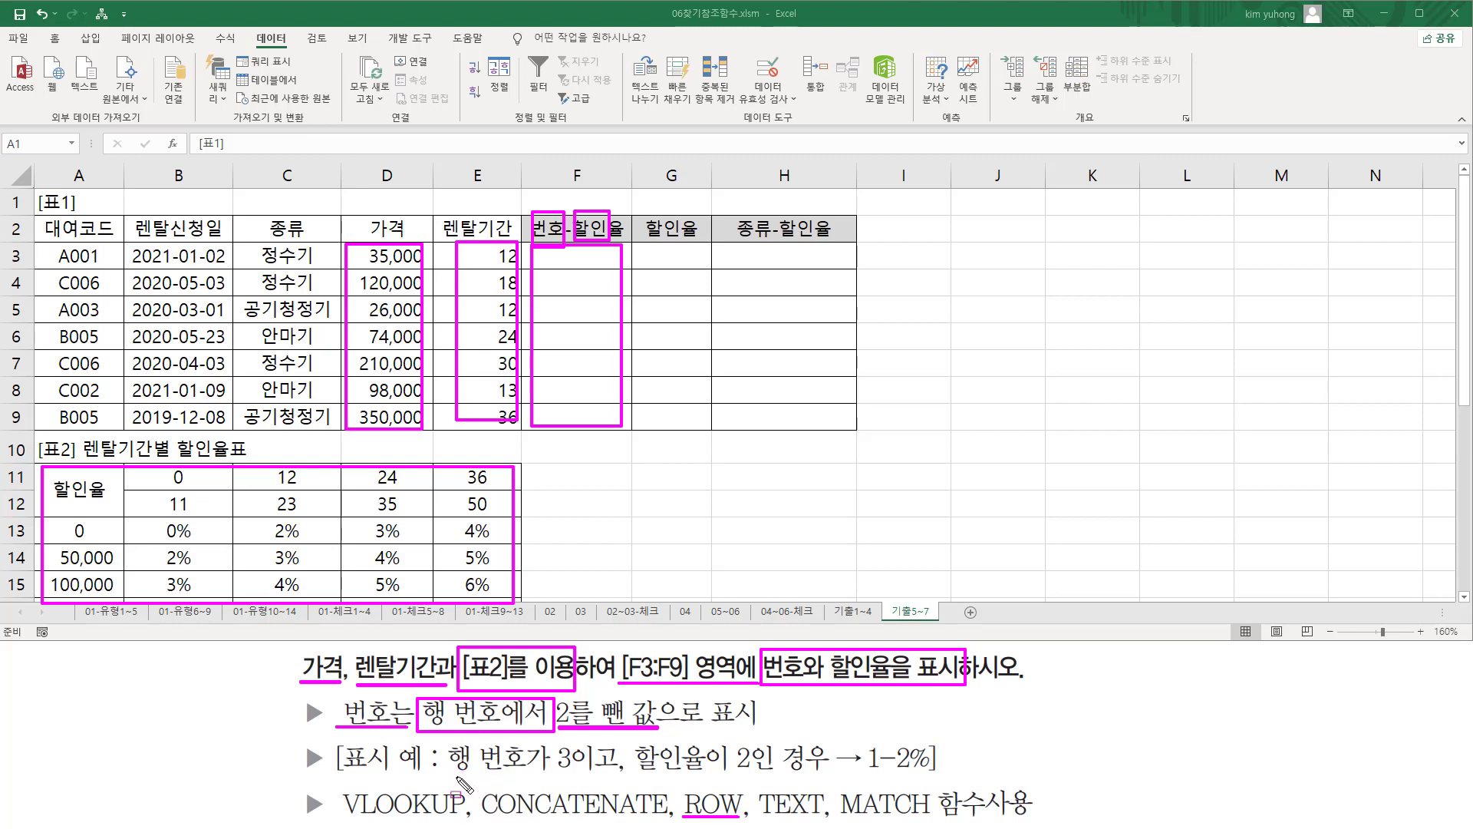
pyautogui.moveTo(449, 776); pyautogui.dragTo(577, 775)
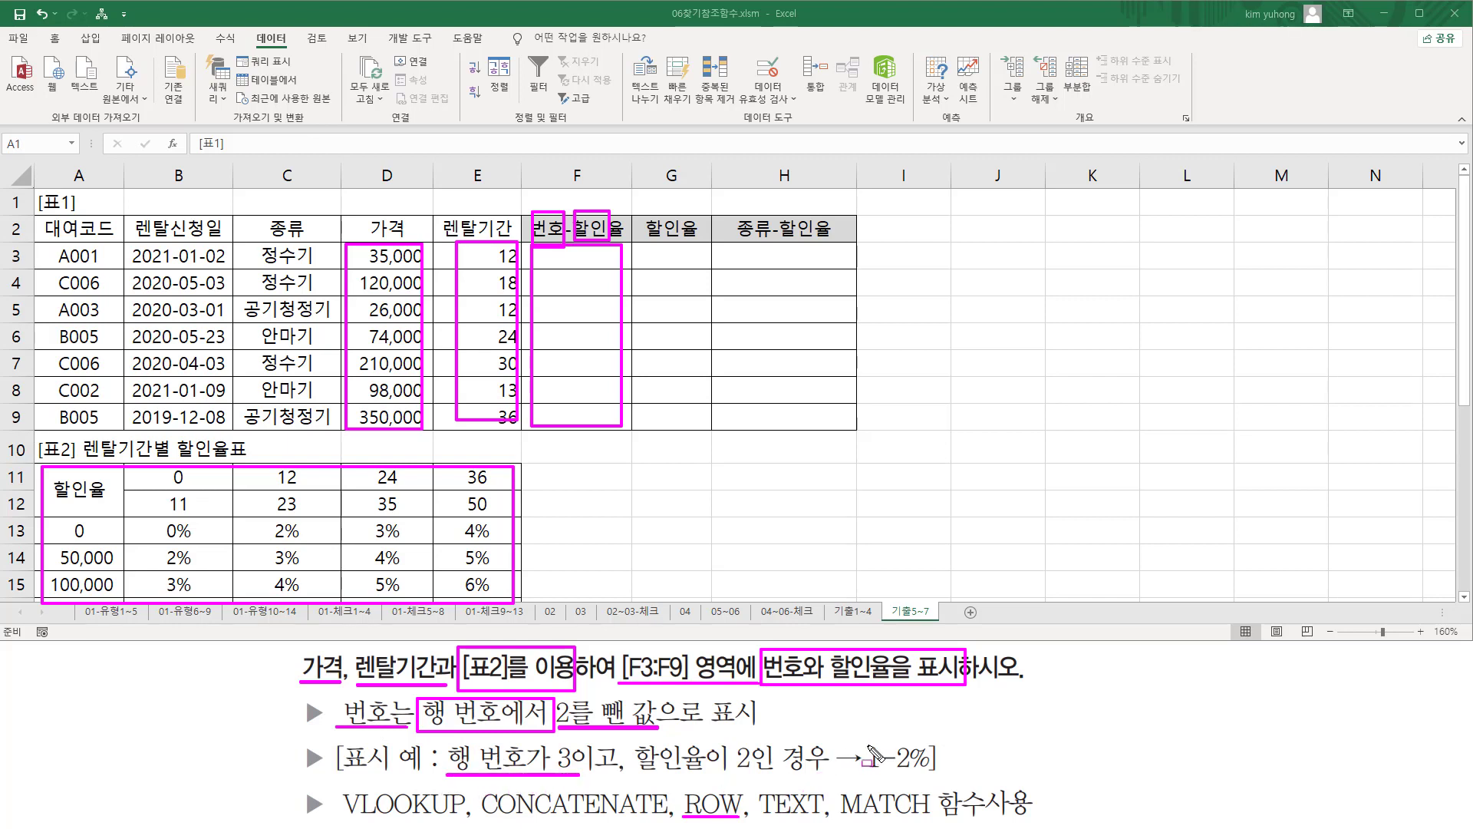
pyautogui.moveTo(868, 741); pyautogui.dragTo(881, 777)
pyautogui.moveTo(636, 776); pyautogui.dragTo(764, 776)
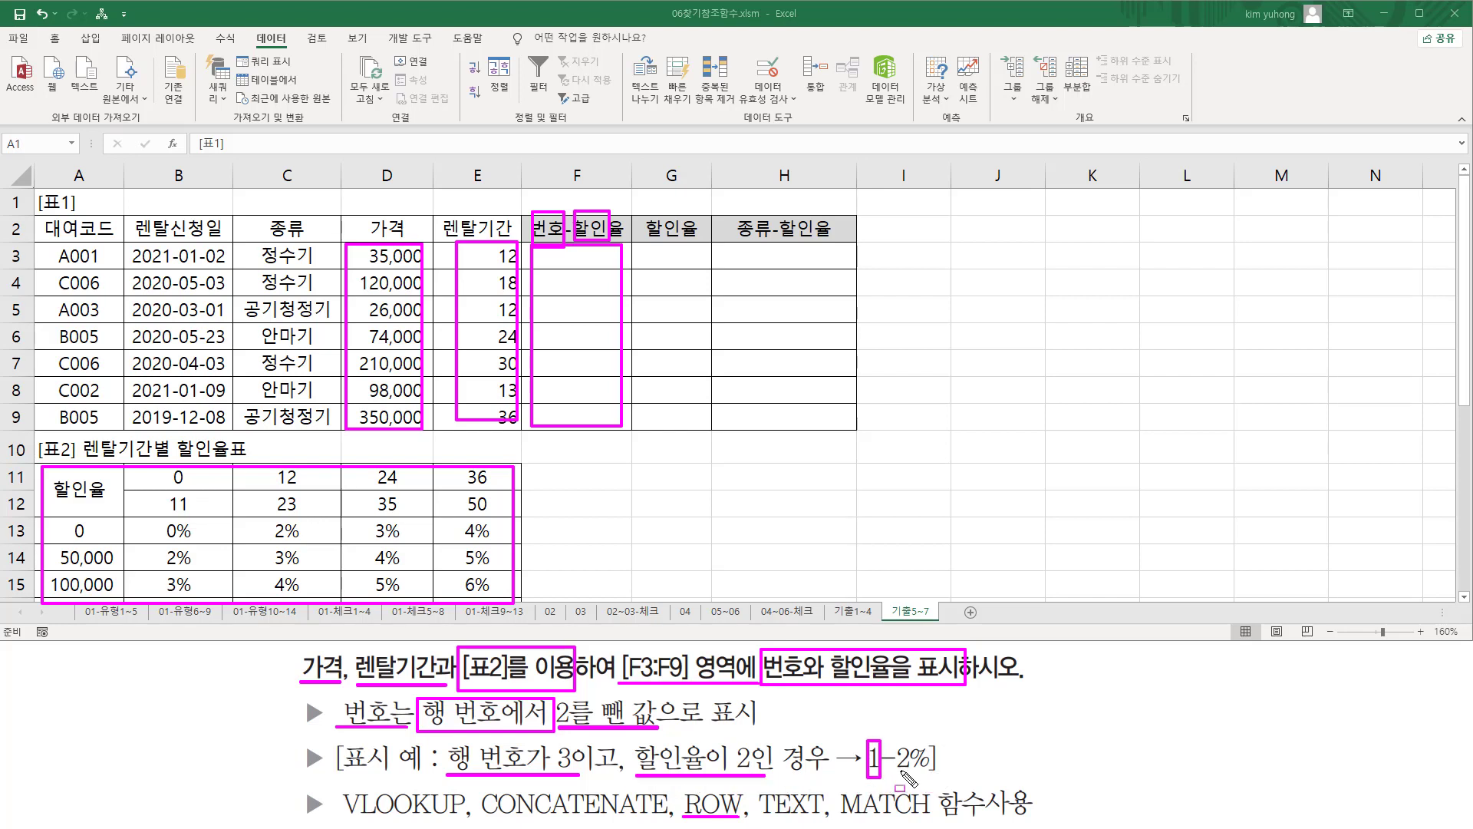
pyautogui.moveTo(900, 774); pyautogui.dragTo(929, 774)
pyautogui.moveTo(883, 754); pyautogui.dragTo(900, 764)
pyautogui.press('Escape')
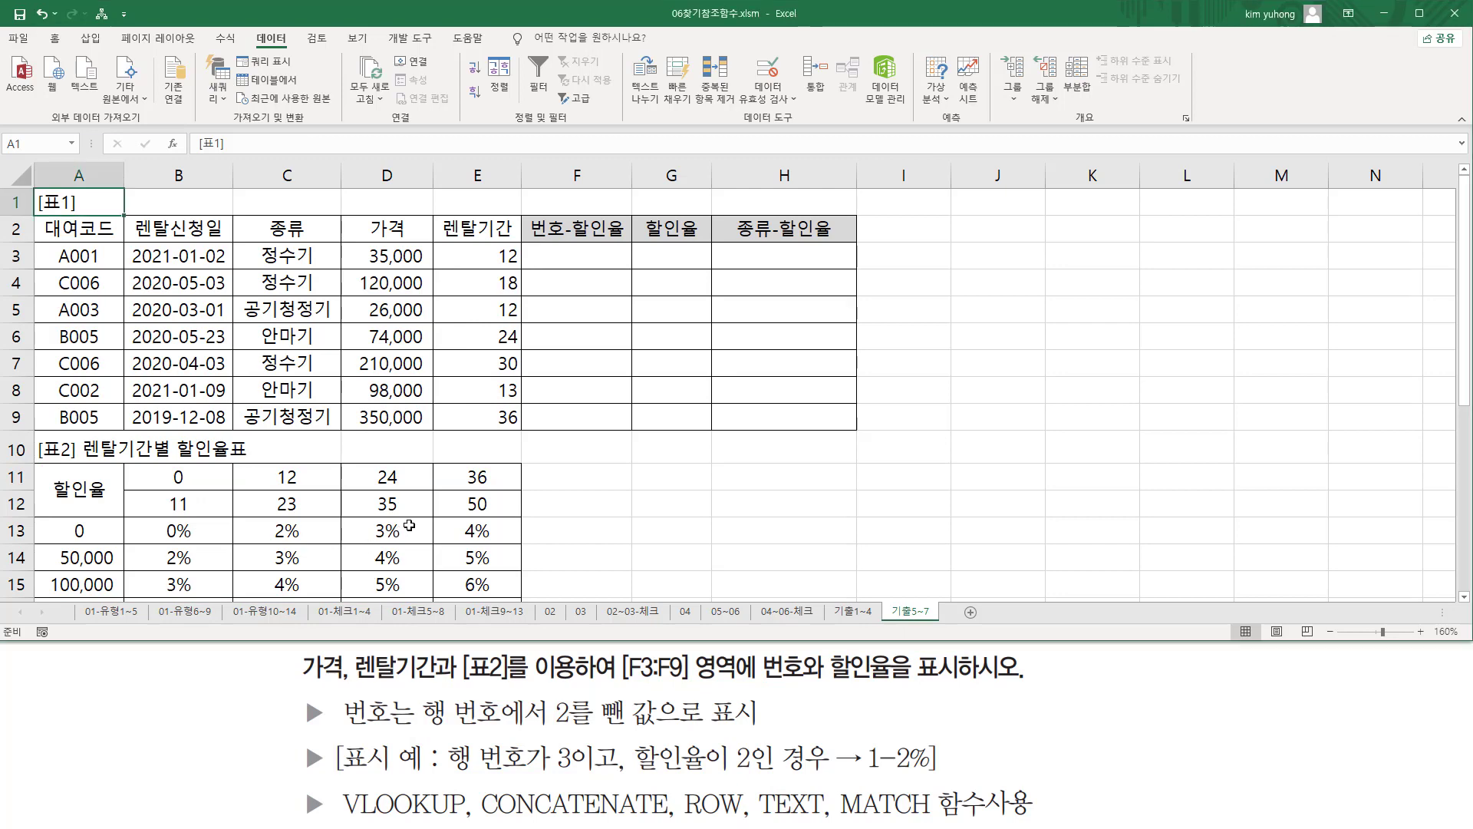
# Step: Examine how [표2] arranges its discount rates in B13:E17 by price in column A and rental period in row 11
pyautogui.scroll(-2, 437, 533)
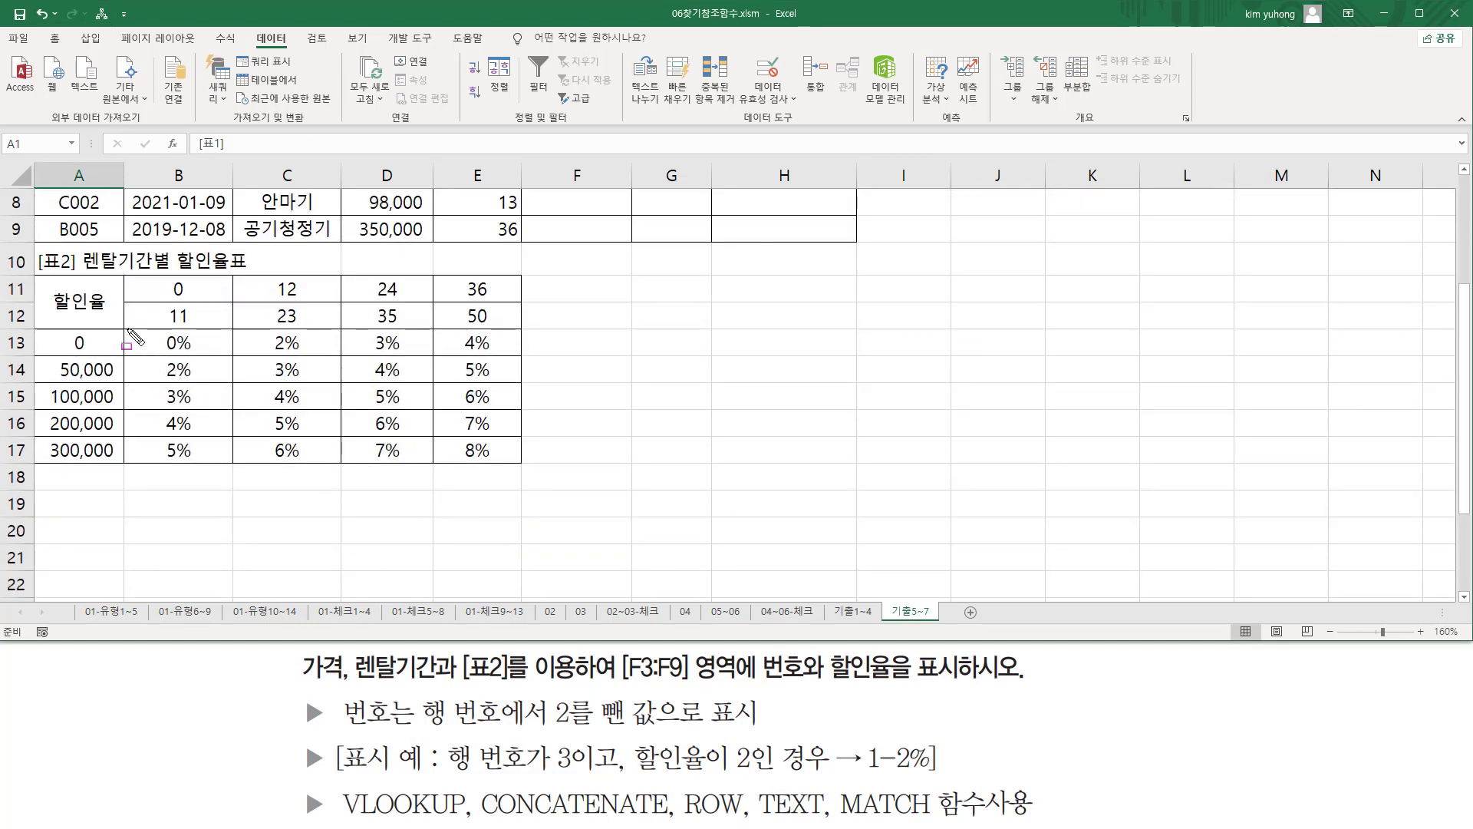
pyautogui.moveTo(129, 330)
pyautogui.mouseDown()
pyautogui.moveTo(487, 428)
pyautogui.moveTo(520, 463)
pyautogui.mouseUp()
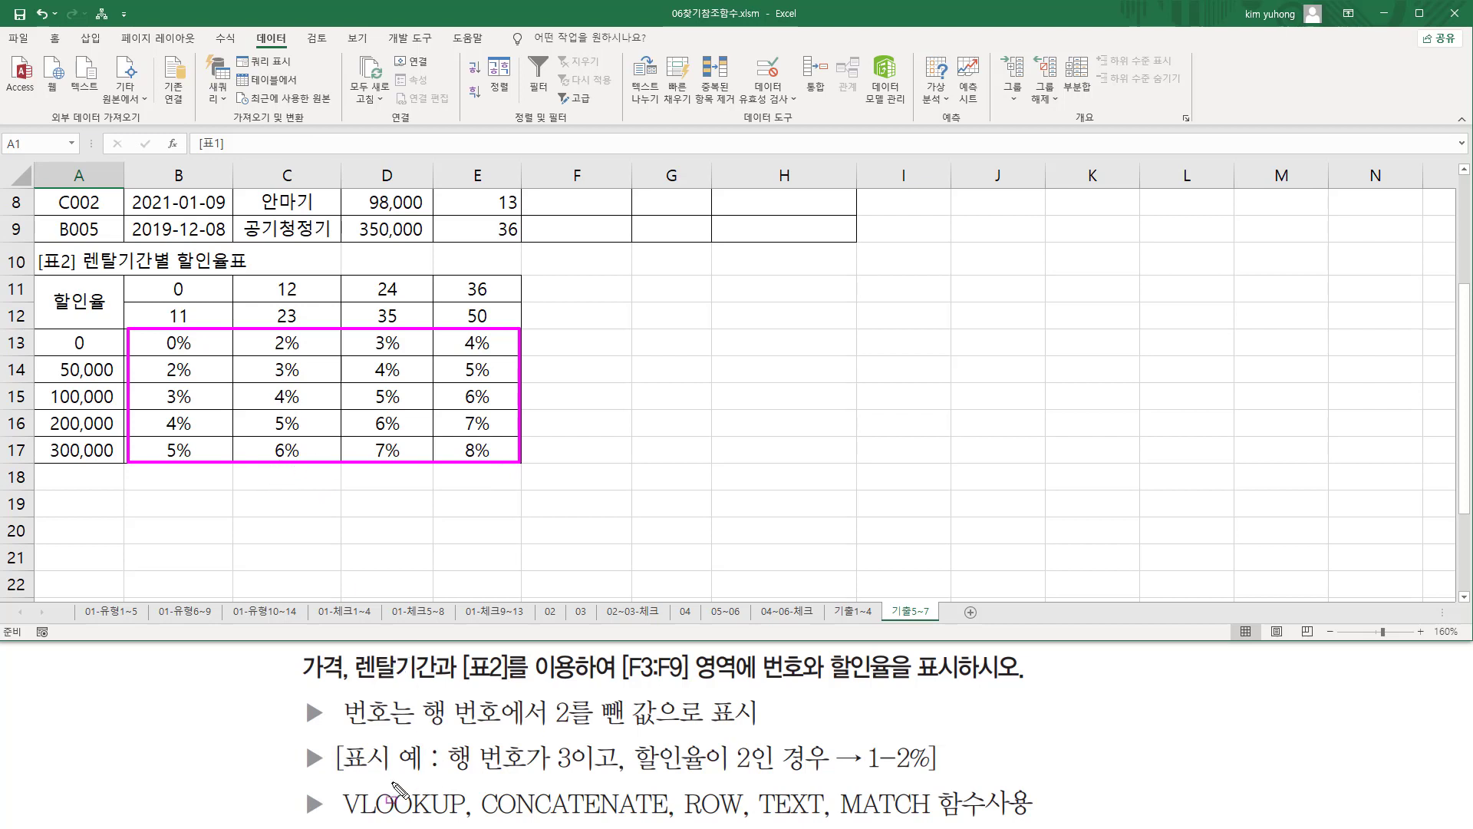
pyautogui.moveTo(345, 820); pyautogui.dragTo(418, 820)
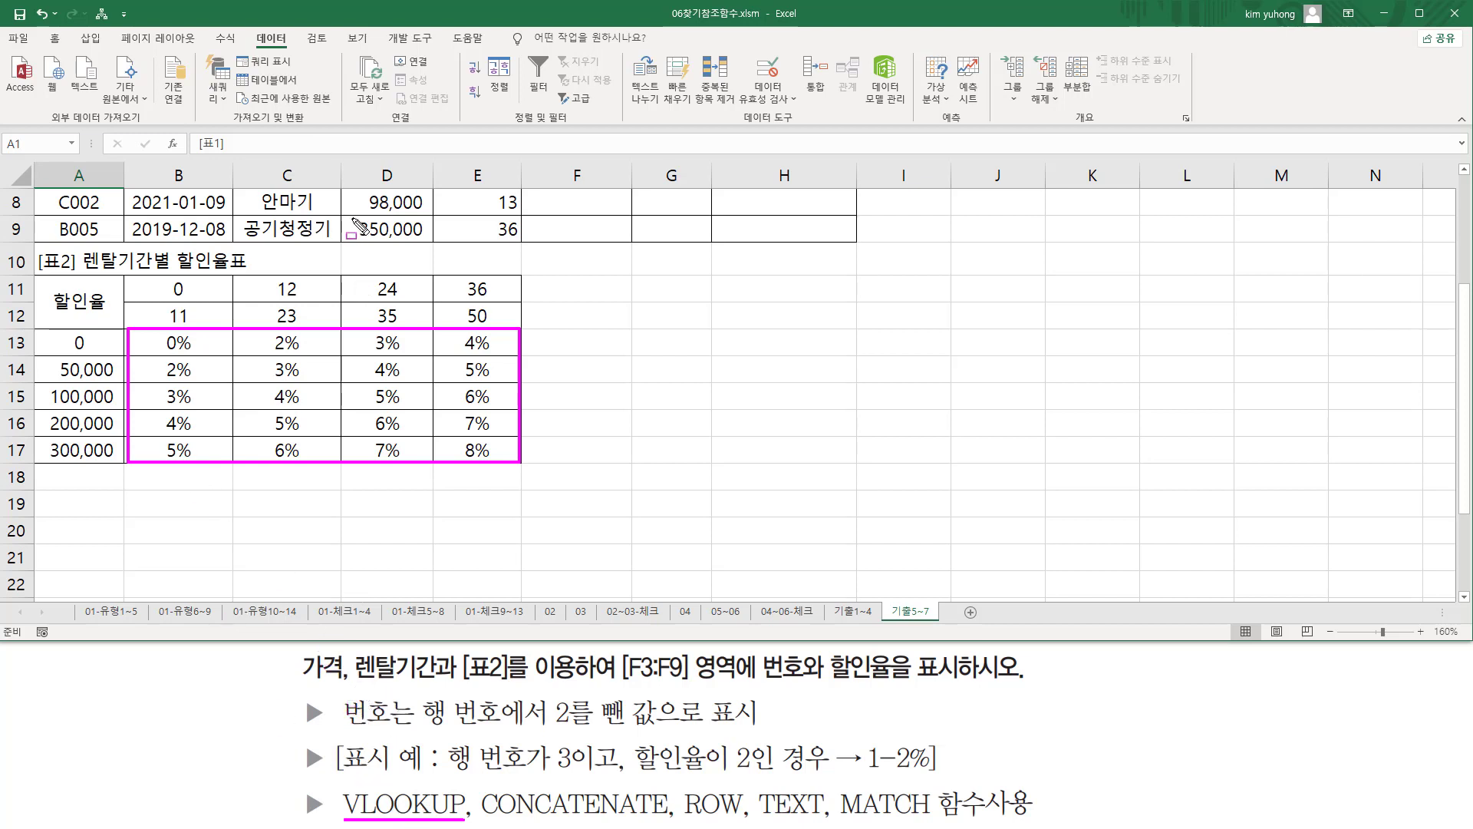
pyautogui.moveTo(353, 218)
pyautogui.mouseDown()
pyautogui.moveTo(381, 244)
pyautogui.moveTo(435, 244)
pyautogui.mouseUp()
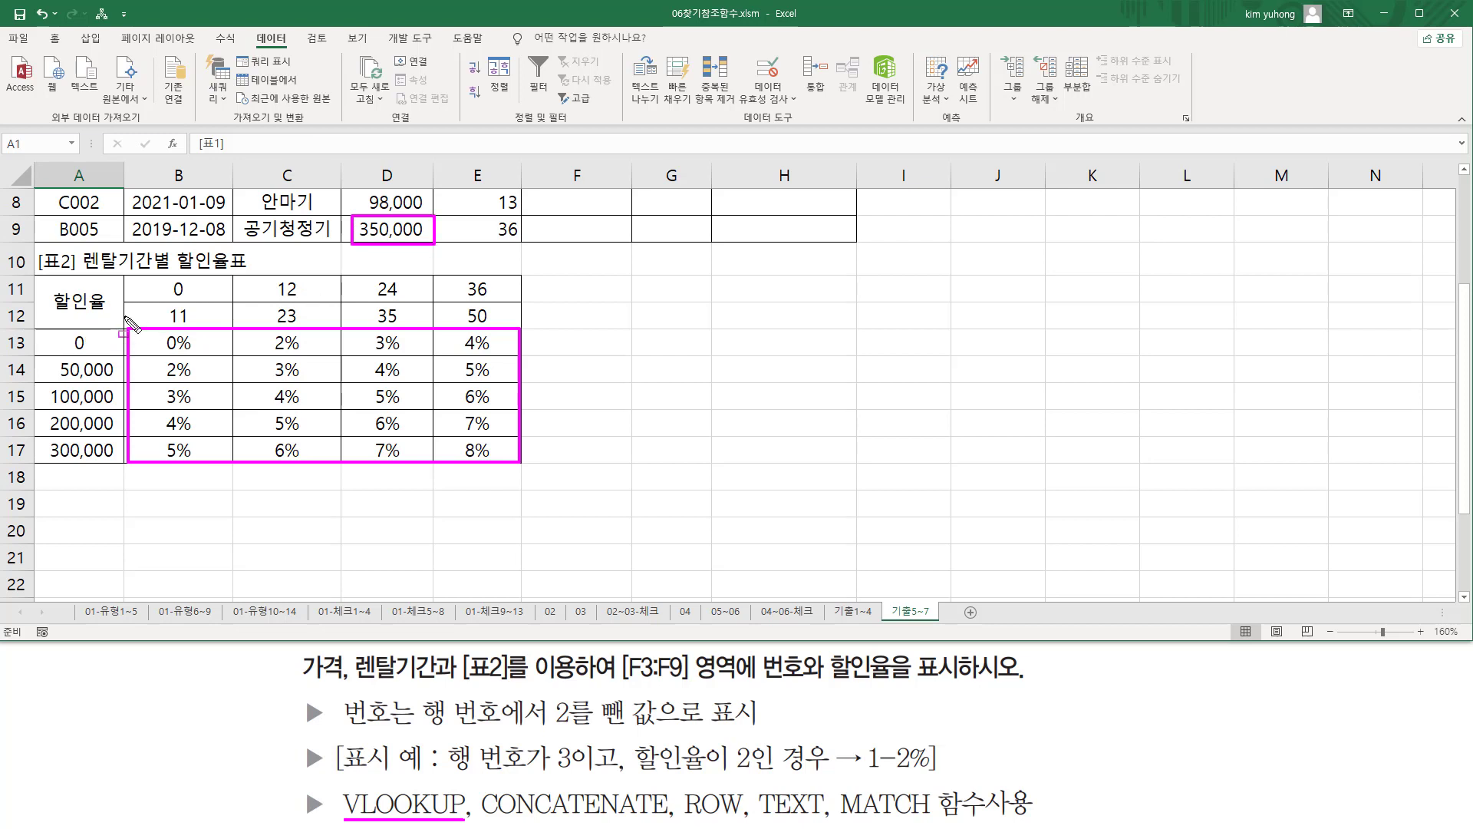
pyautogui.moveTo(45, 330); pyautogui.dragTo(119, 459)
pyautogui.moveTo(40, 322); pyautogui.dragTo(540, 470)
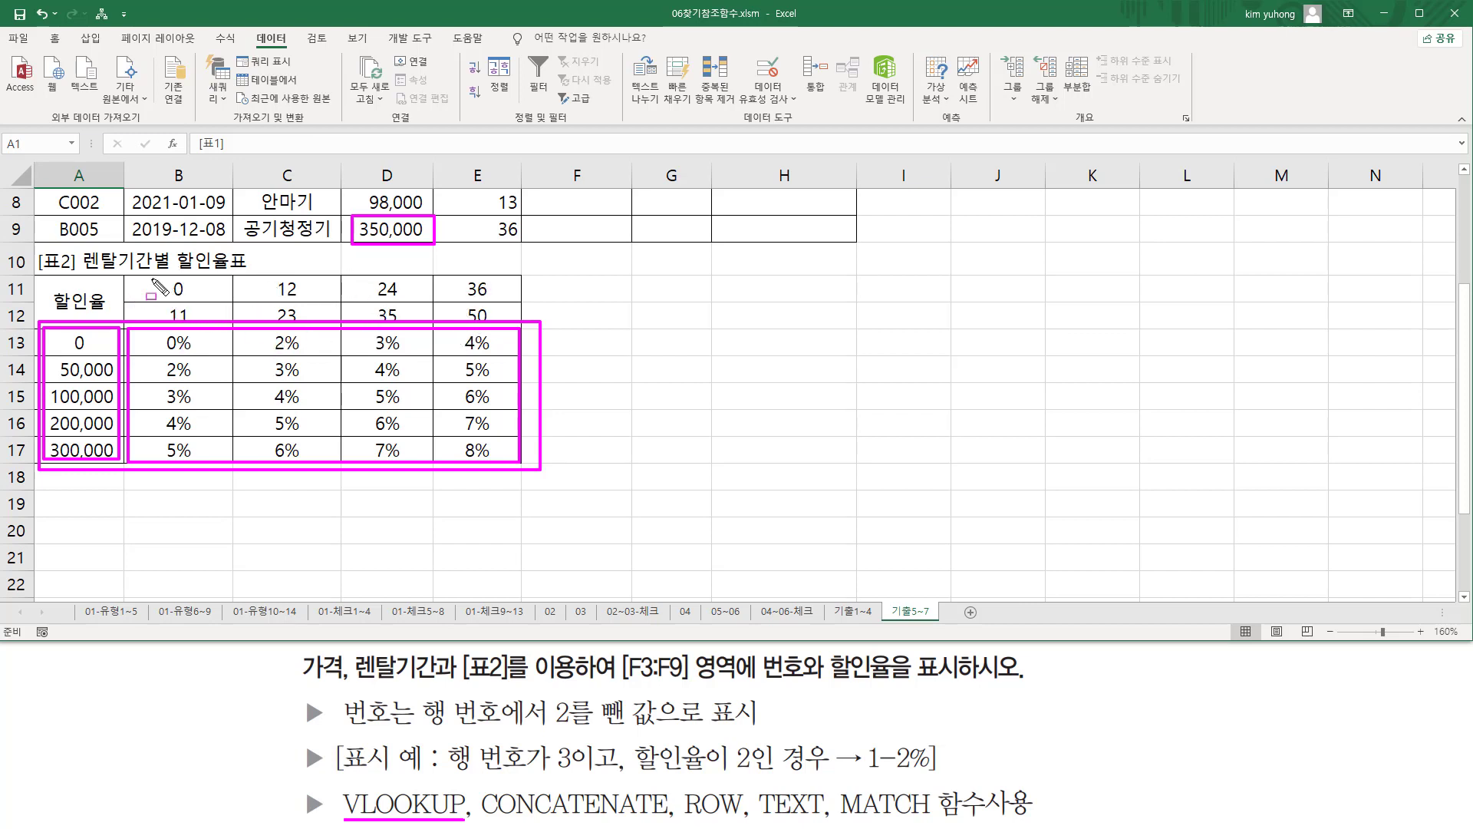
pyautogui.moveTo(146, 279)
pyautogui.mouseDown()
pyautogui.moveTo(209, 303)
pyautogui.moveTo(527, 303)
pyautogui.mouseUp()
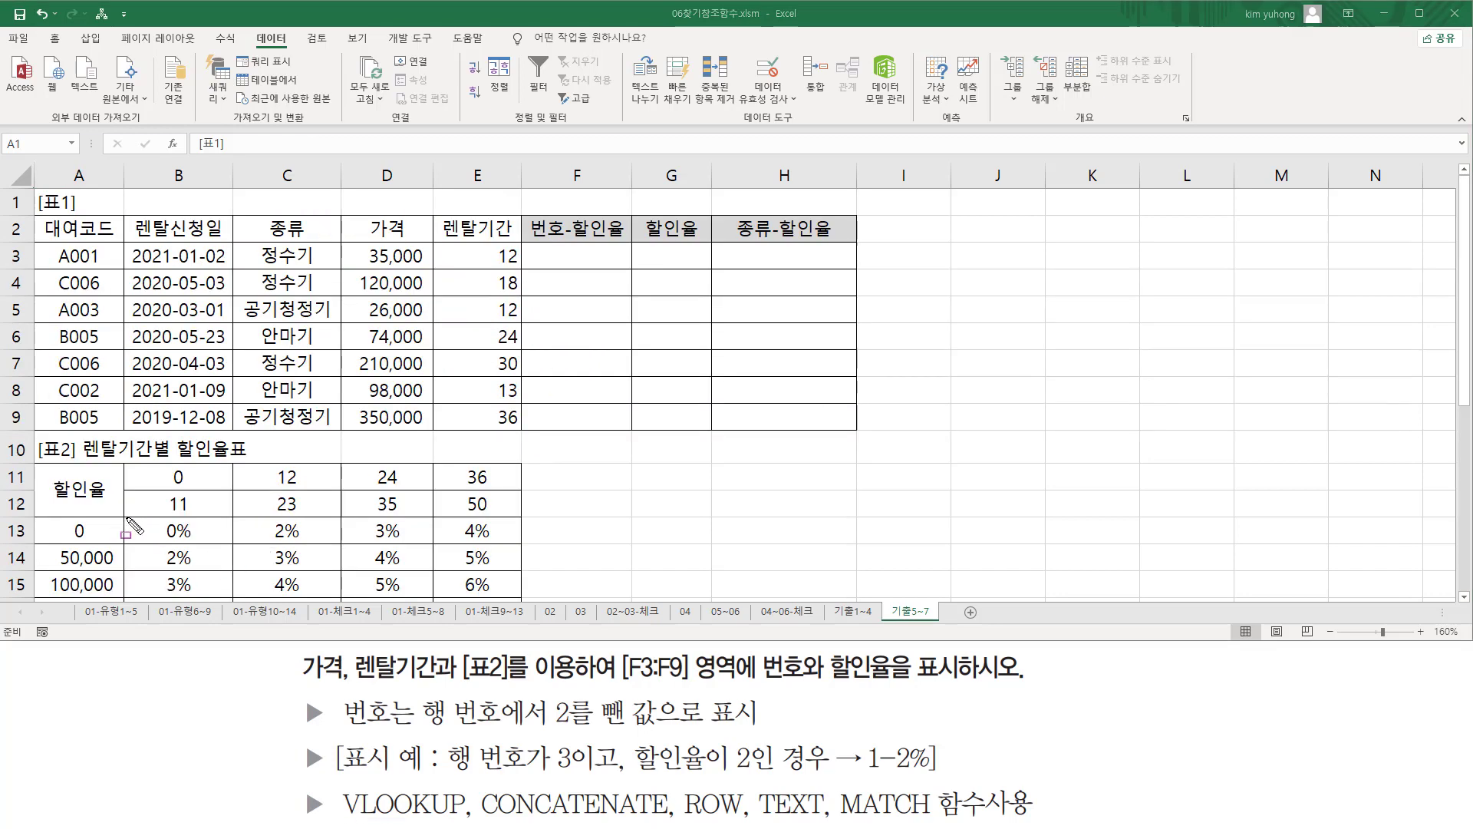
# Step: Examine the rental period ranges heading each [표2] discount column and the rental period in E3
pyautogui.moveTo(126, 519); pyautogui.dragTo(512, 598)
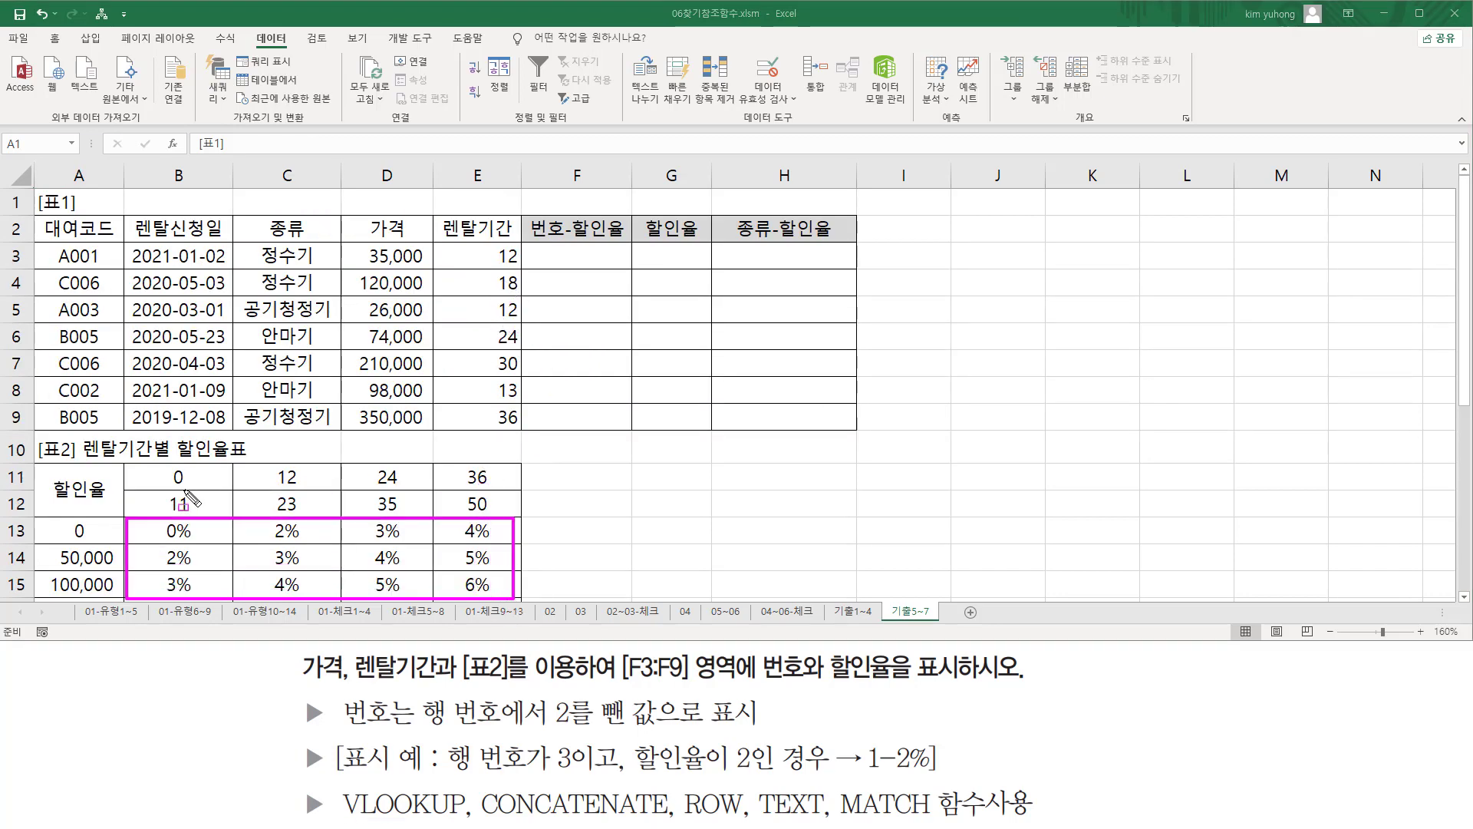
pyautogui.moveTo(178, 447); pyautogui.dragTo(186, 515)
pyautogui.moveTo(282, 440); pyautogui.dragTo(294, 514)
pyautogui.moveTo(387, 449); pyautogui.dragTo(395, 533)
pyautogui.moveTo(475, 441); pyautogui.dragTo(484, 513)
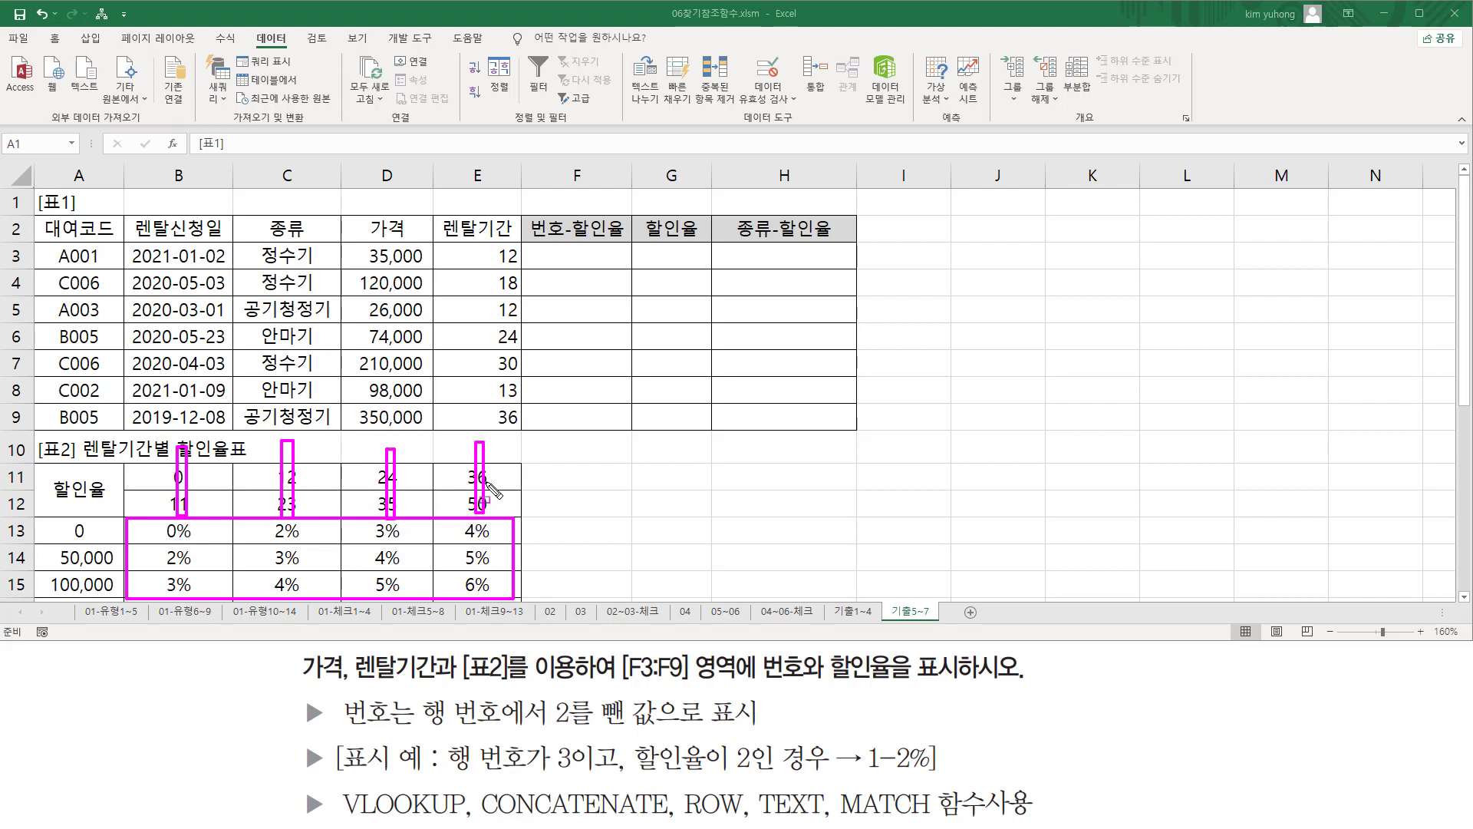
pyautogui.press('Escape')
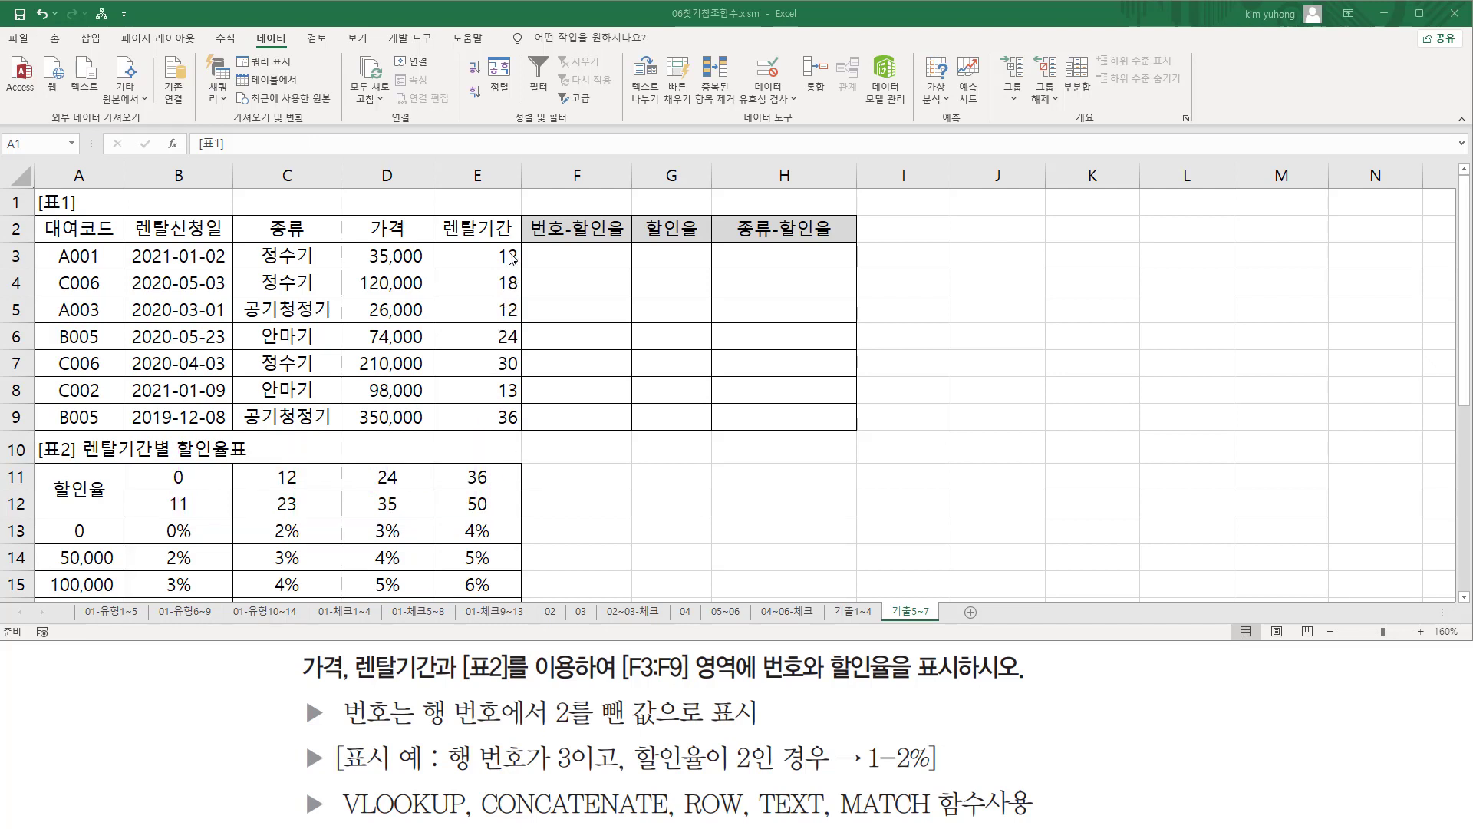
pyautogui.moveTo(493, 244); pyautogui.dragTo(528, 270)
pyautogui.press('Escape')
# Step: Start a MATCH formula in F3 that looks up E3 in the absolute range $B$11:$E$11
pyautogui.click(590, 256)
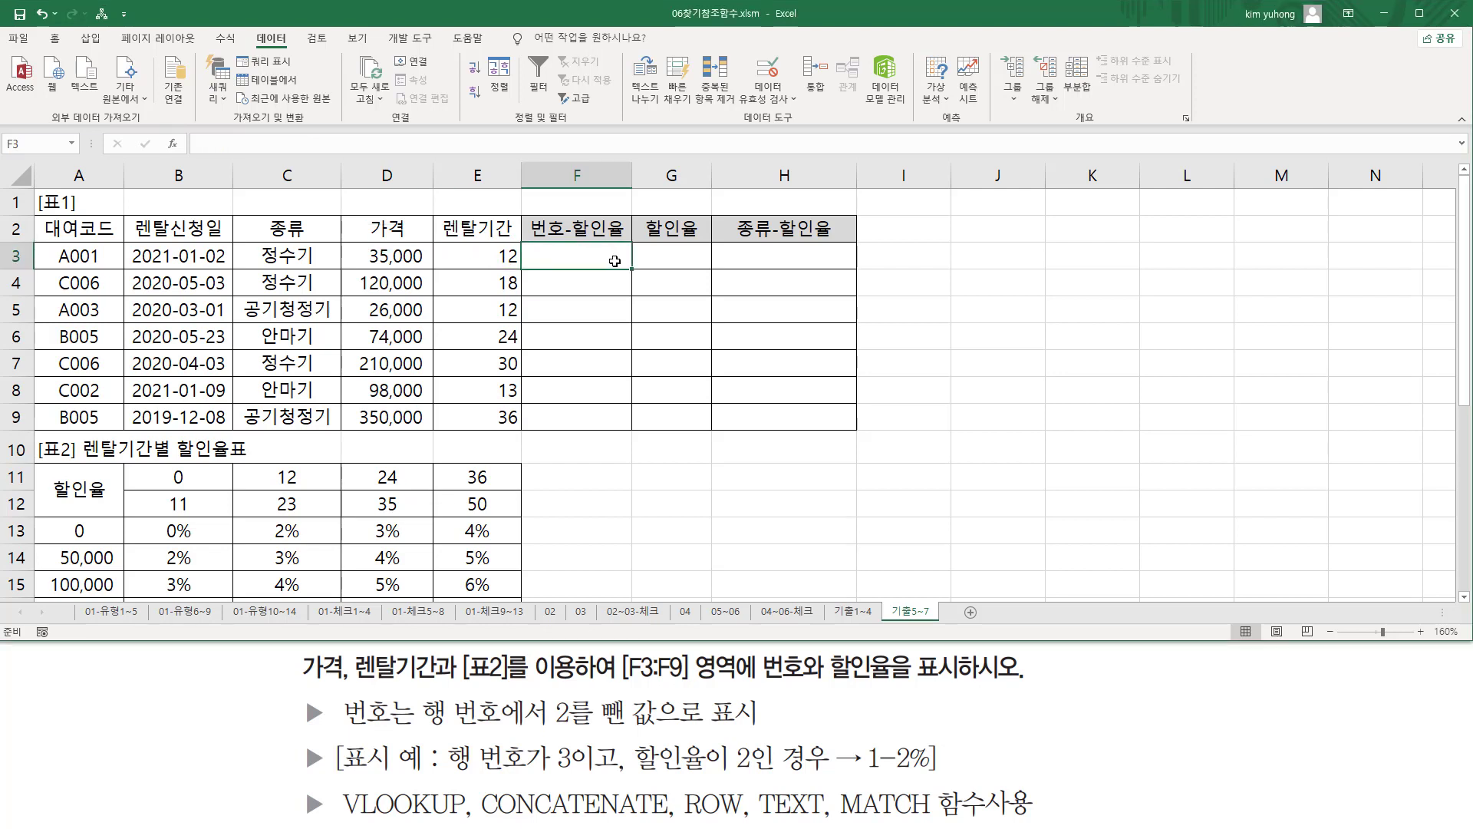
pyautogui.write('=')
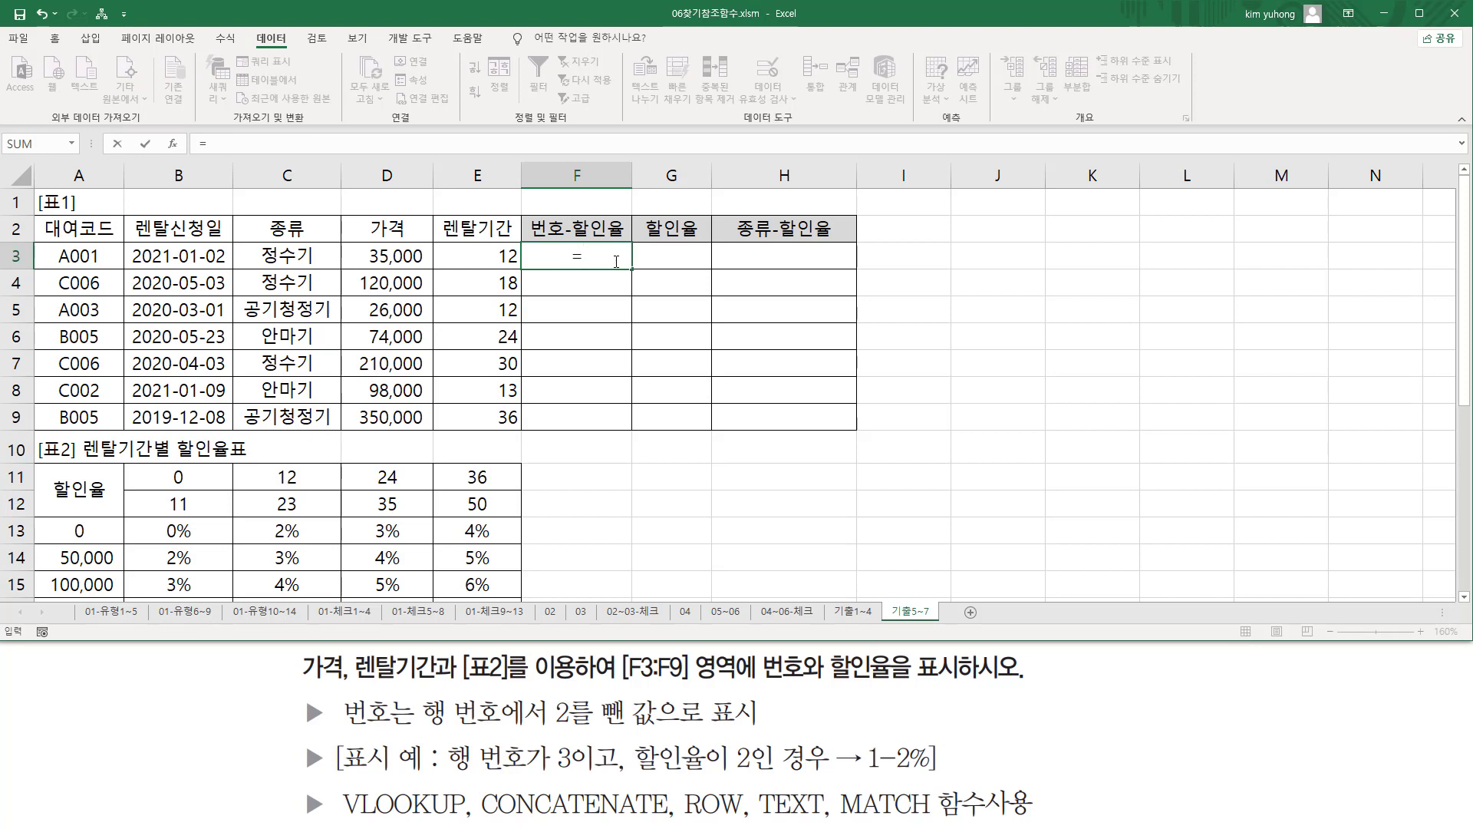
pyautogui.write('mat')
pyautogui.press('Tab')
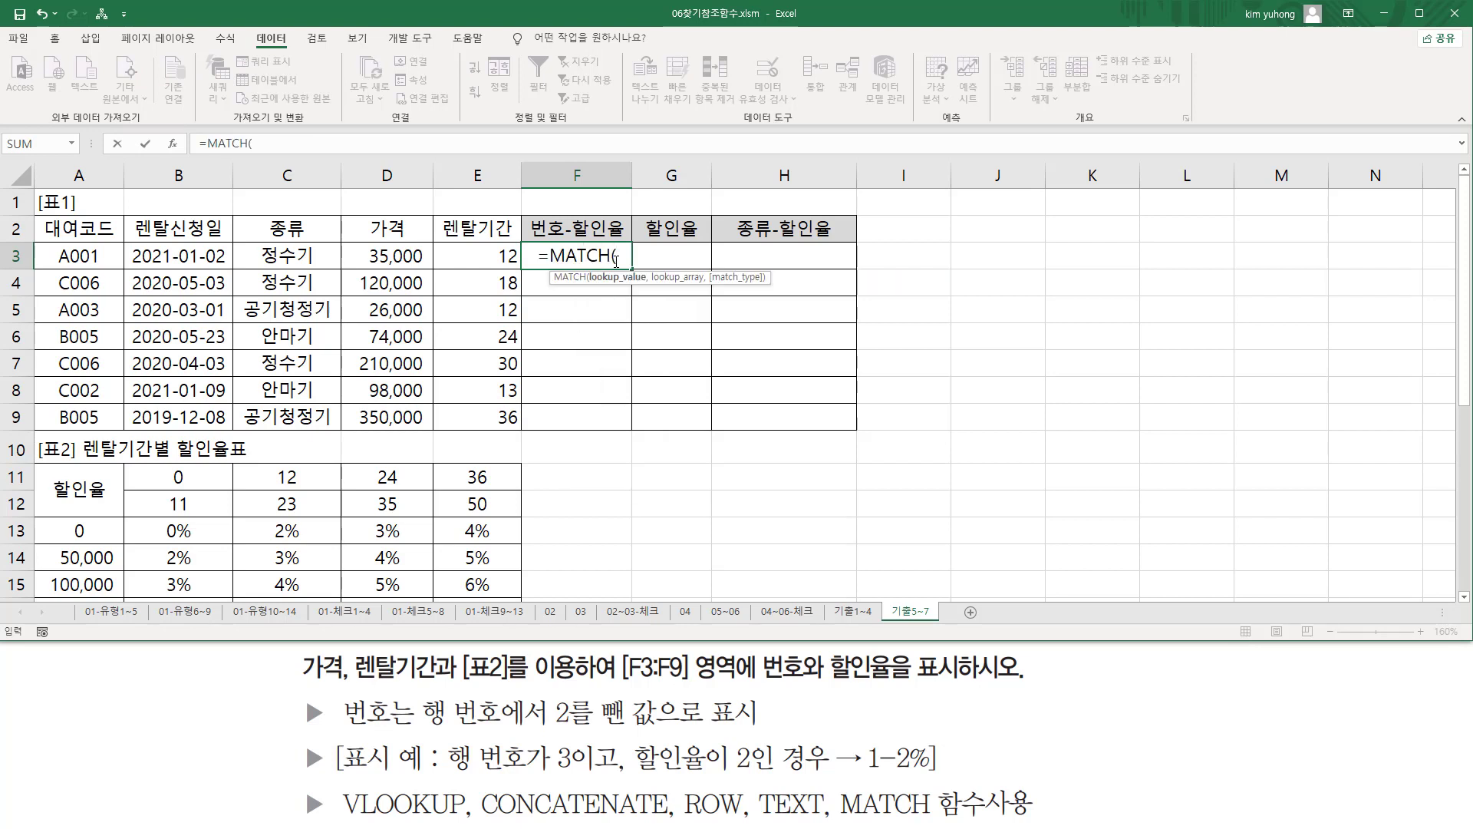
pyautogui.click(495, 261)
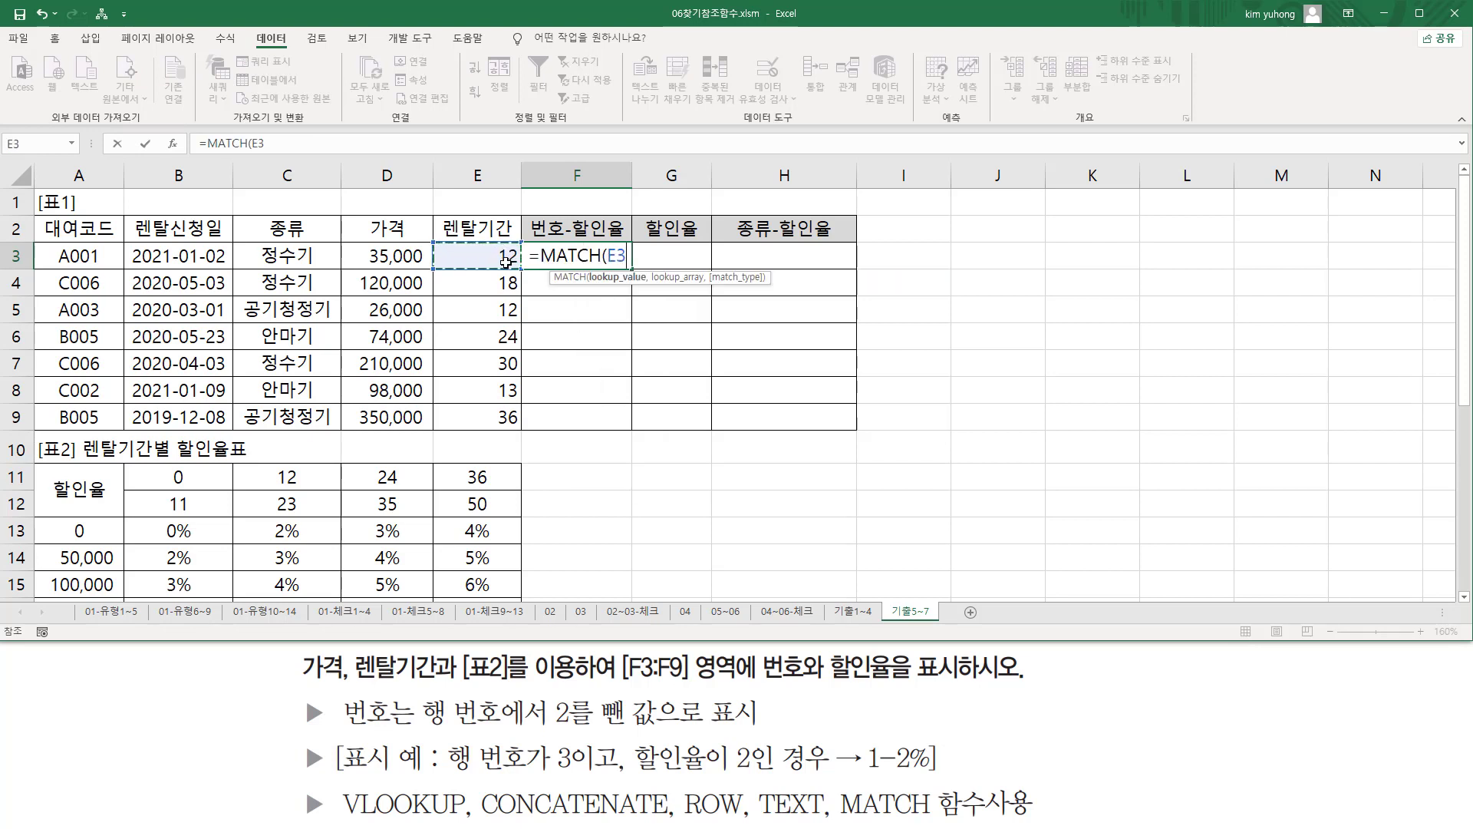
pyautogui.write(',')
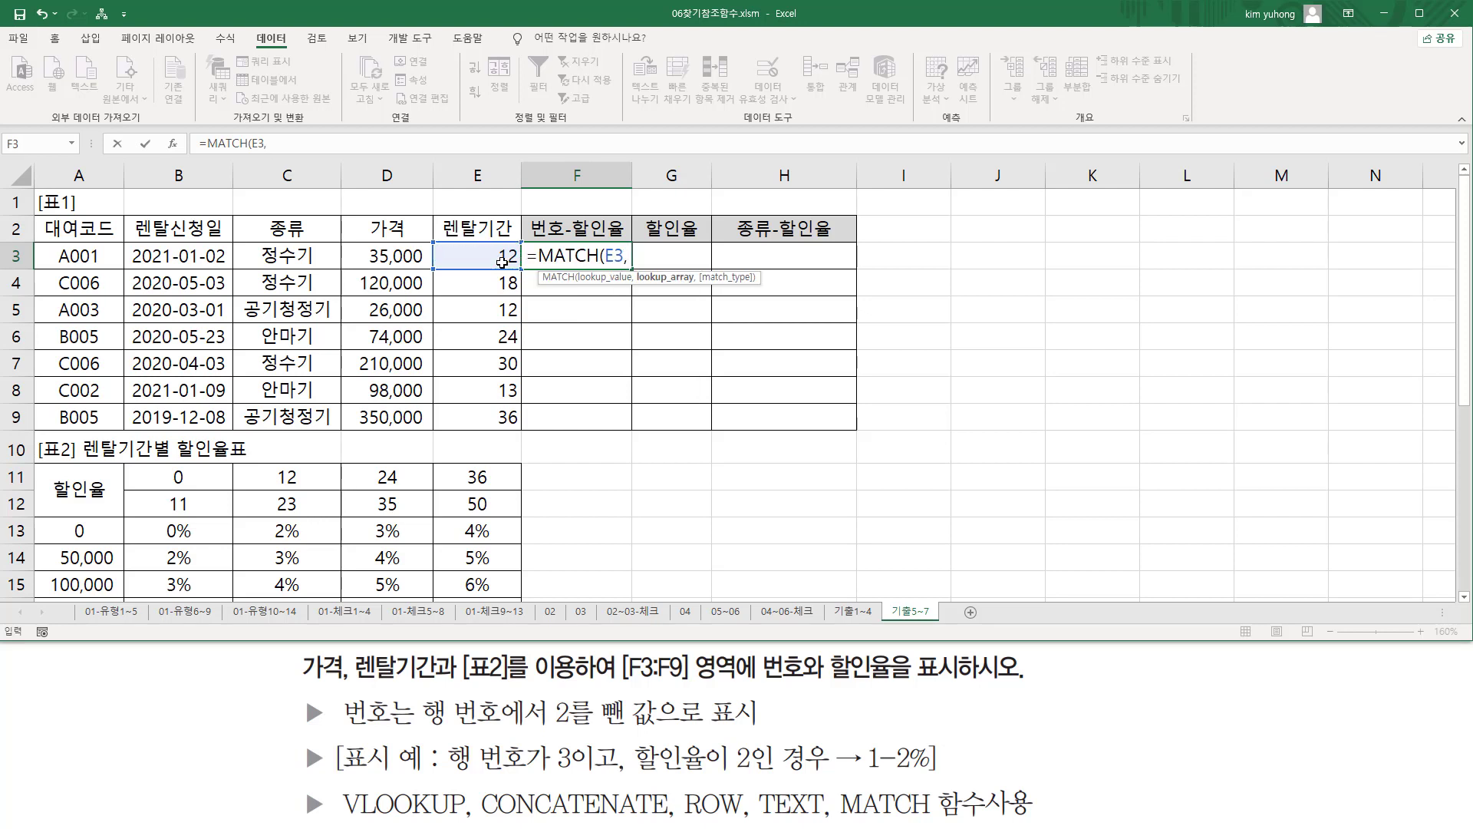
pyautogui.moveTo(182, 477); pyautogui.dragTo(468, 479)
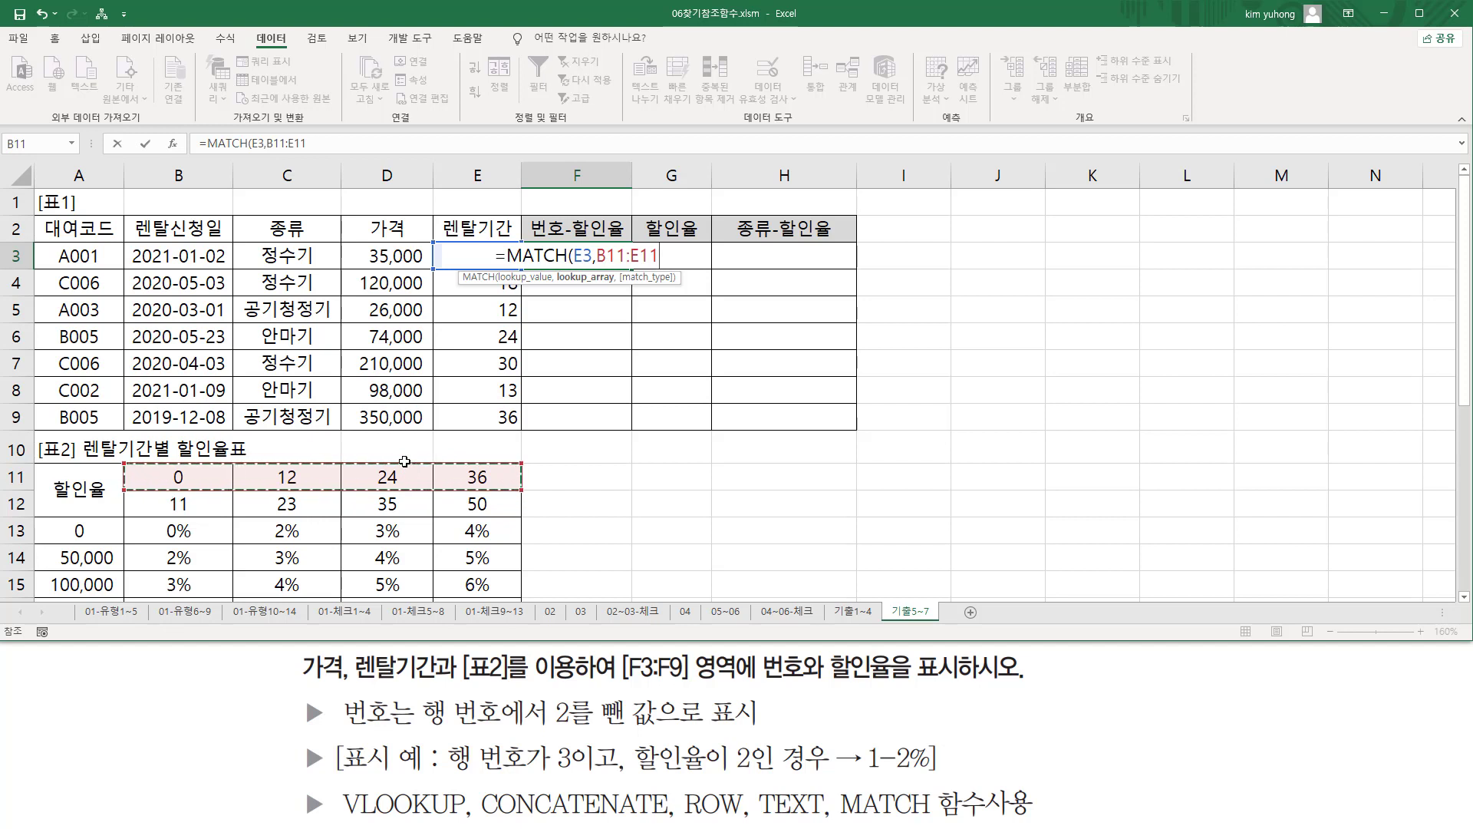
pyautogui.press('F4')
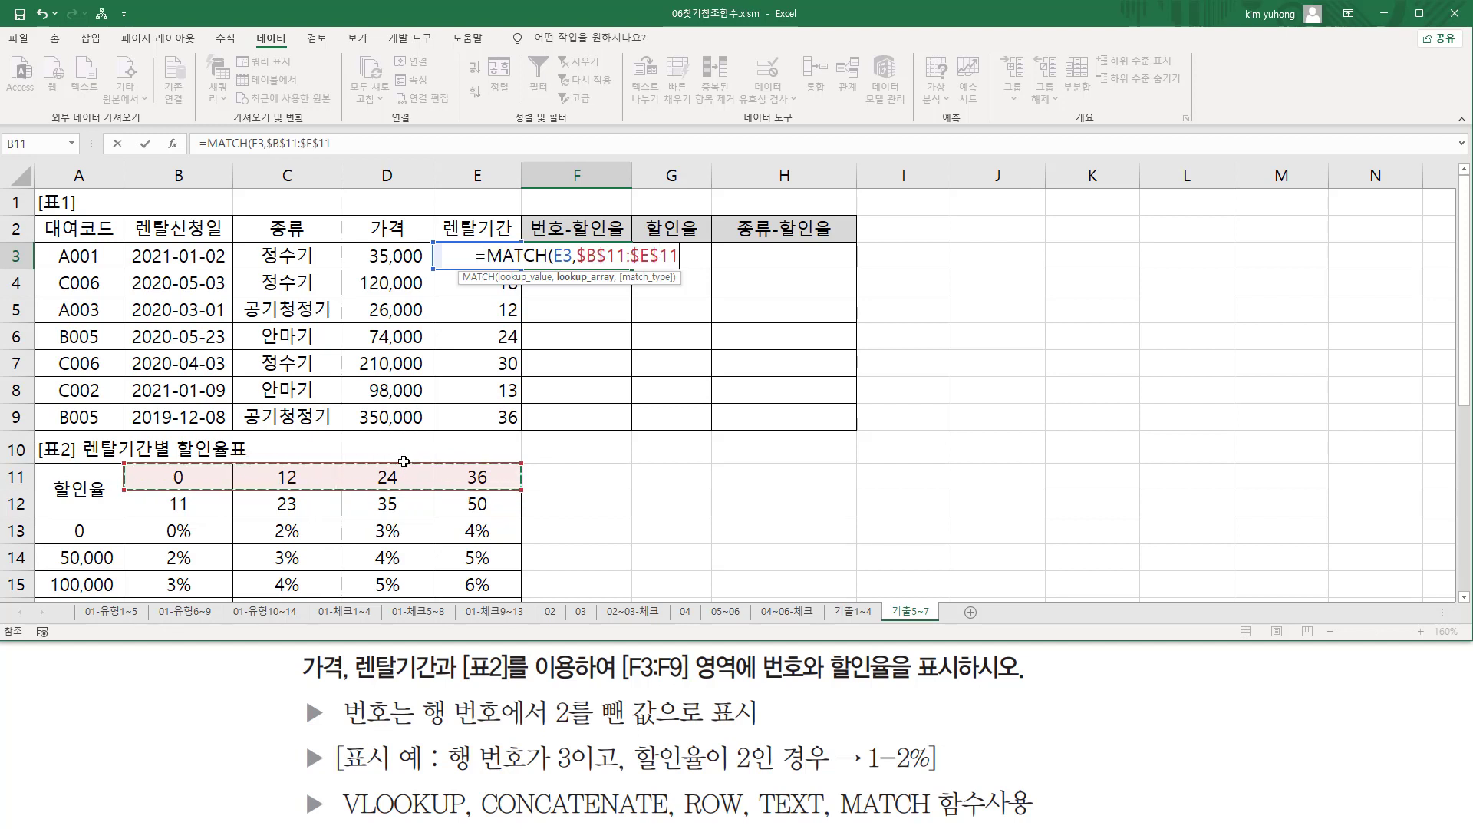
pyautogui.write(',')
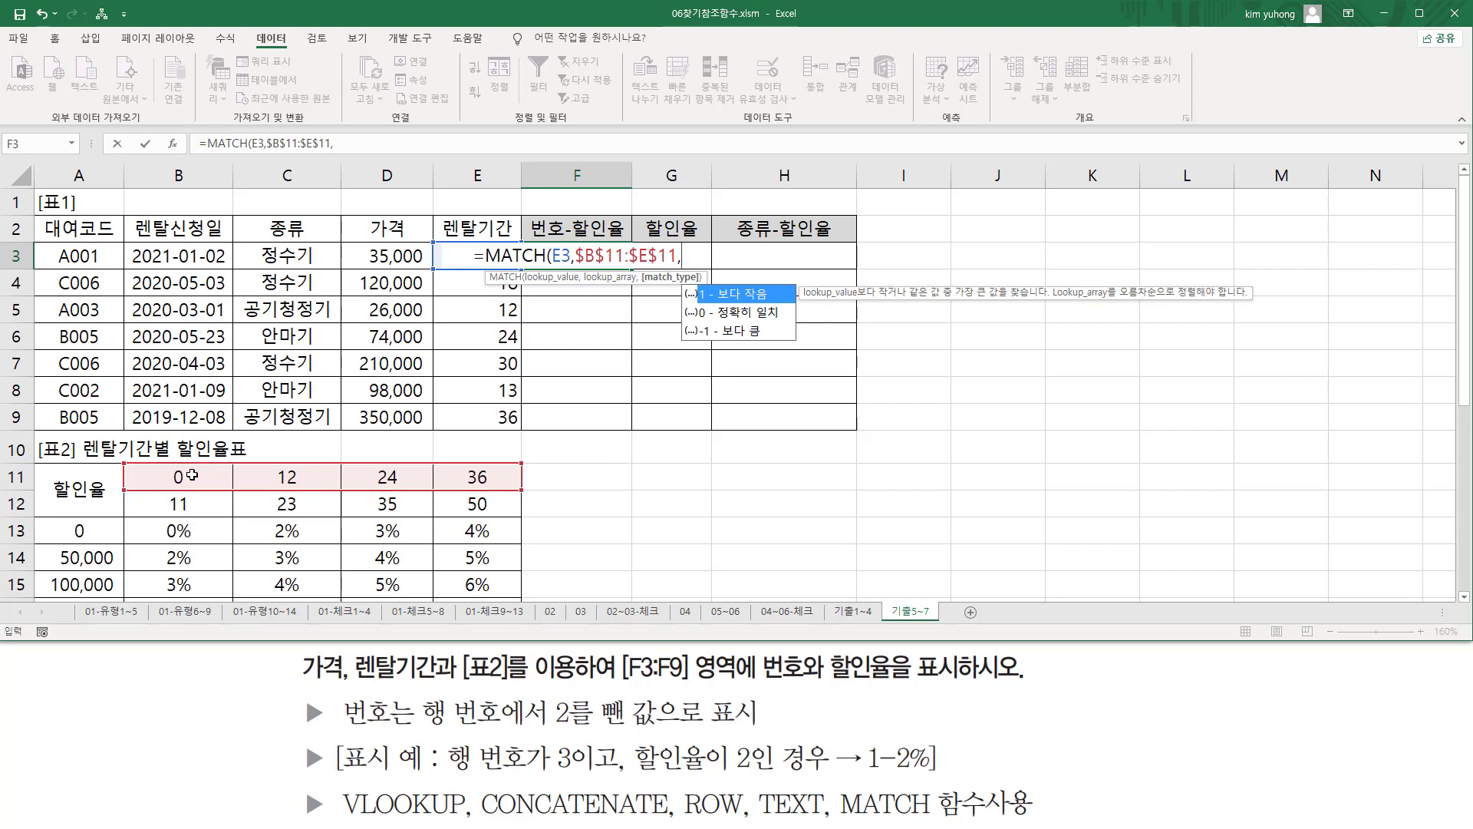
# Step: Complete the F3 formula with match type 1, giving =MATCH(E3,$B$11:$E$11,1)
pyautogui.moveTo(163, 465); pyautogui.dragTo(486, 487)
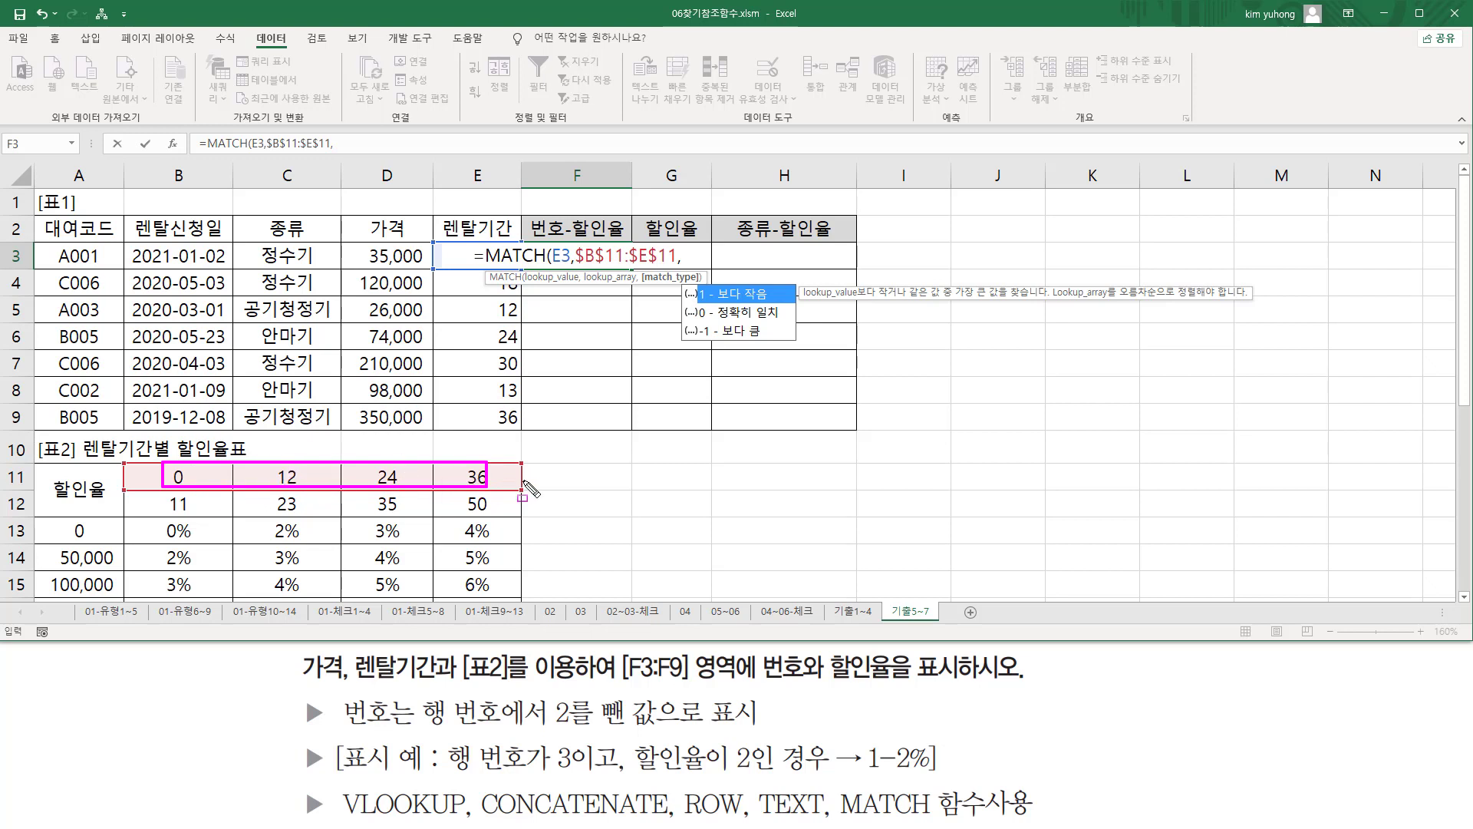
pyautogui.press('Escape')
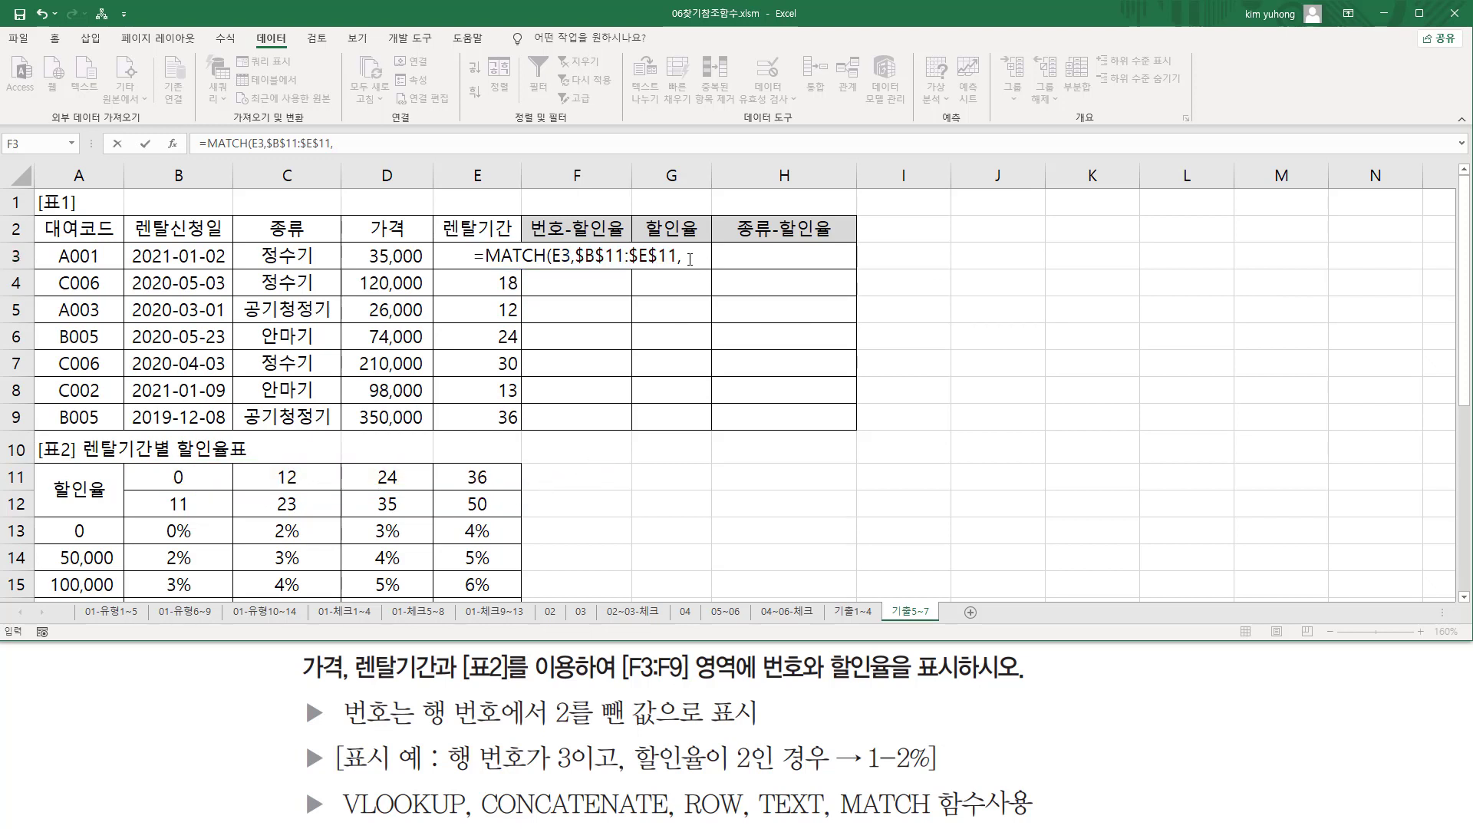
pyautogui.click(689, 259)
pyautogui.write('1')
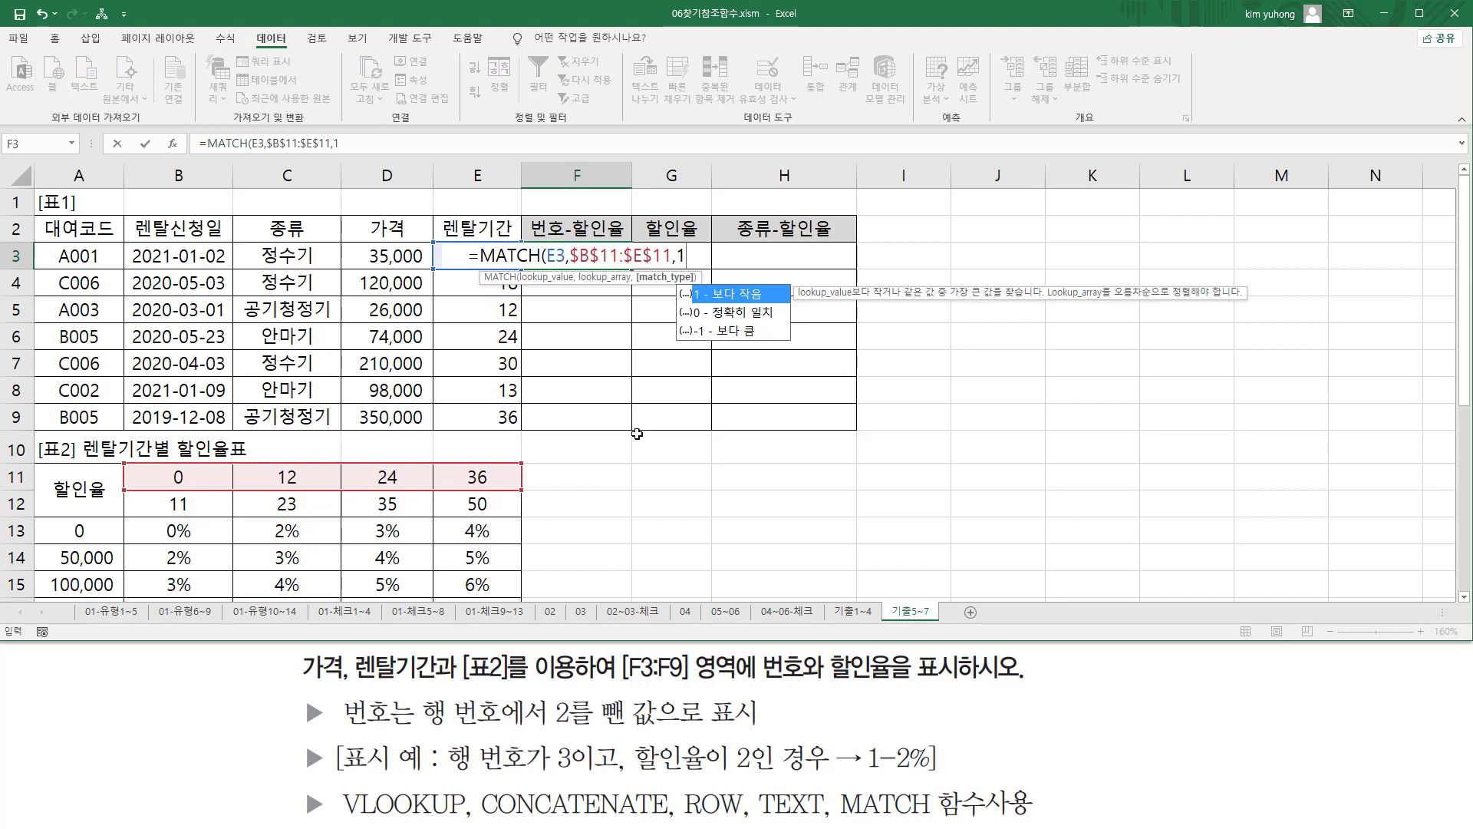
pyautogui.write(')')
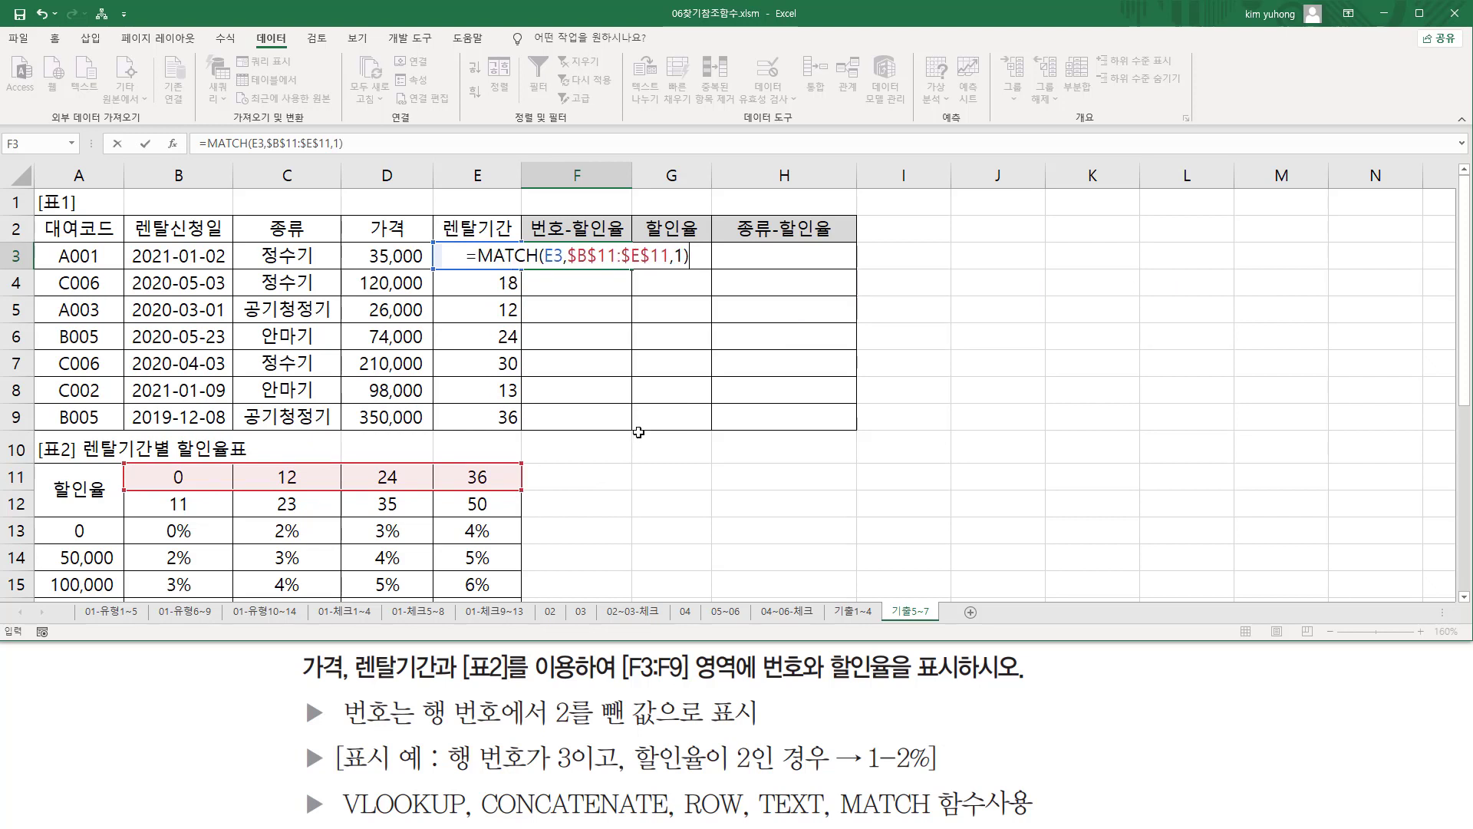
pyautogui.press('Return')
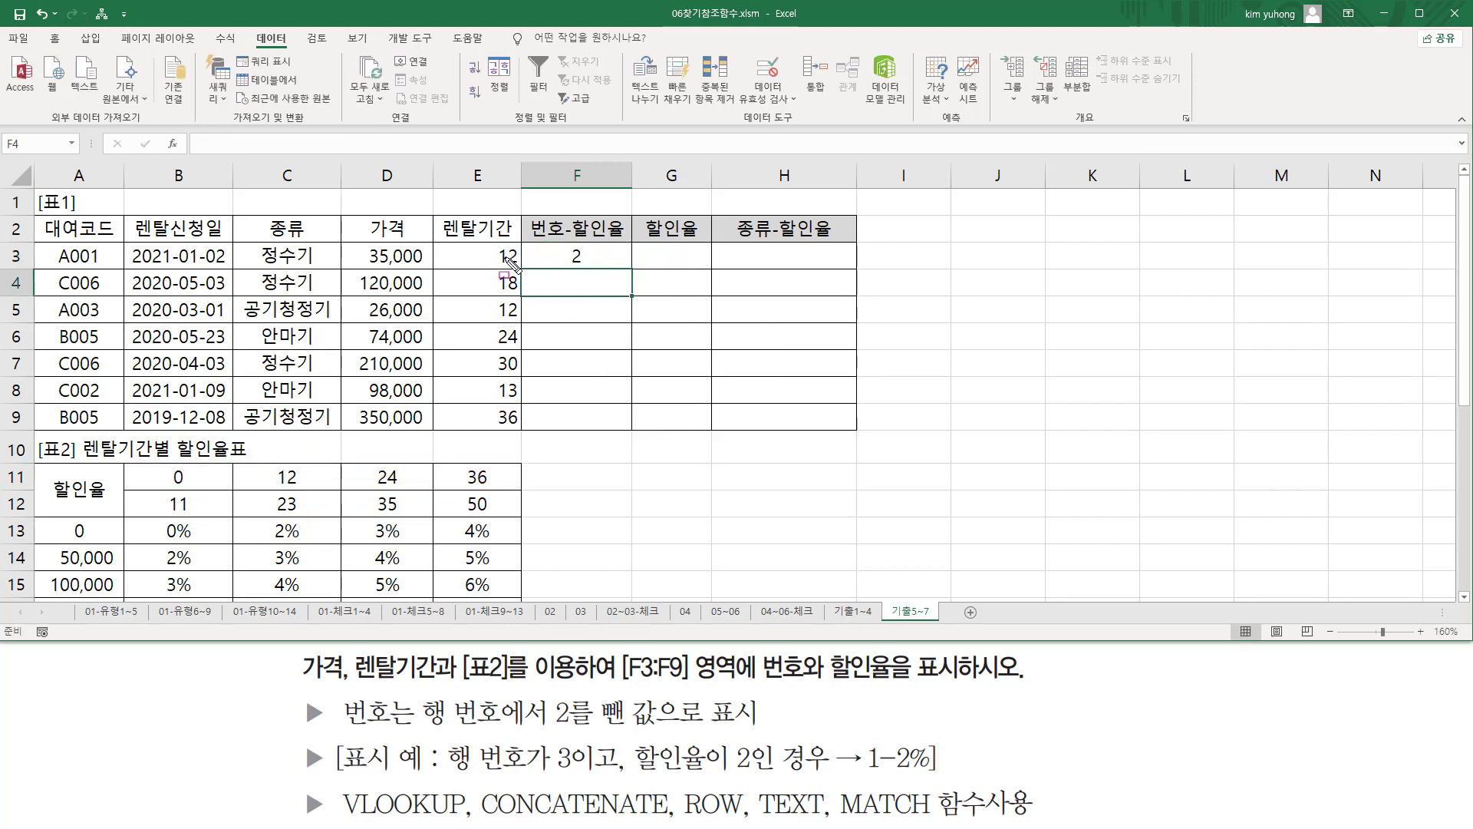
# Step: Check F3's match position against the row 11 rental periods and copy its formula down through F9
pyautogui.moveTo(490, 247); pyautogui.dragTo(518, 264)
pyautogui.moveTo(134, 463)
pyautogui.mouseDown()
pyautogui.moveTo(554, 501)
pyautogui.moveTo(545, 488)
pyautogui.mouseUp()
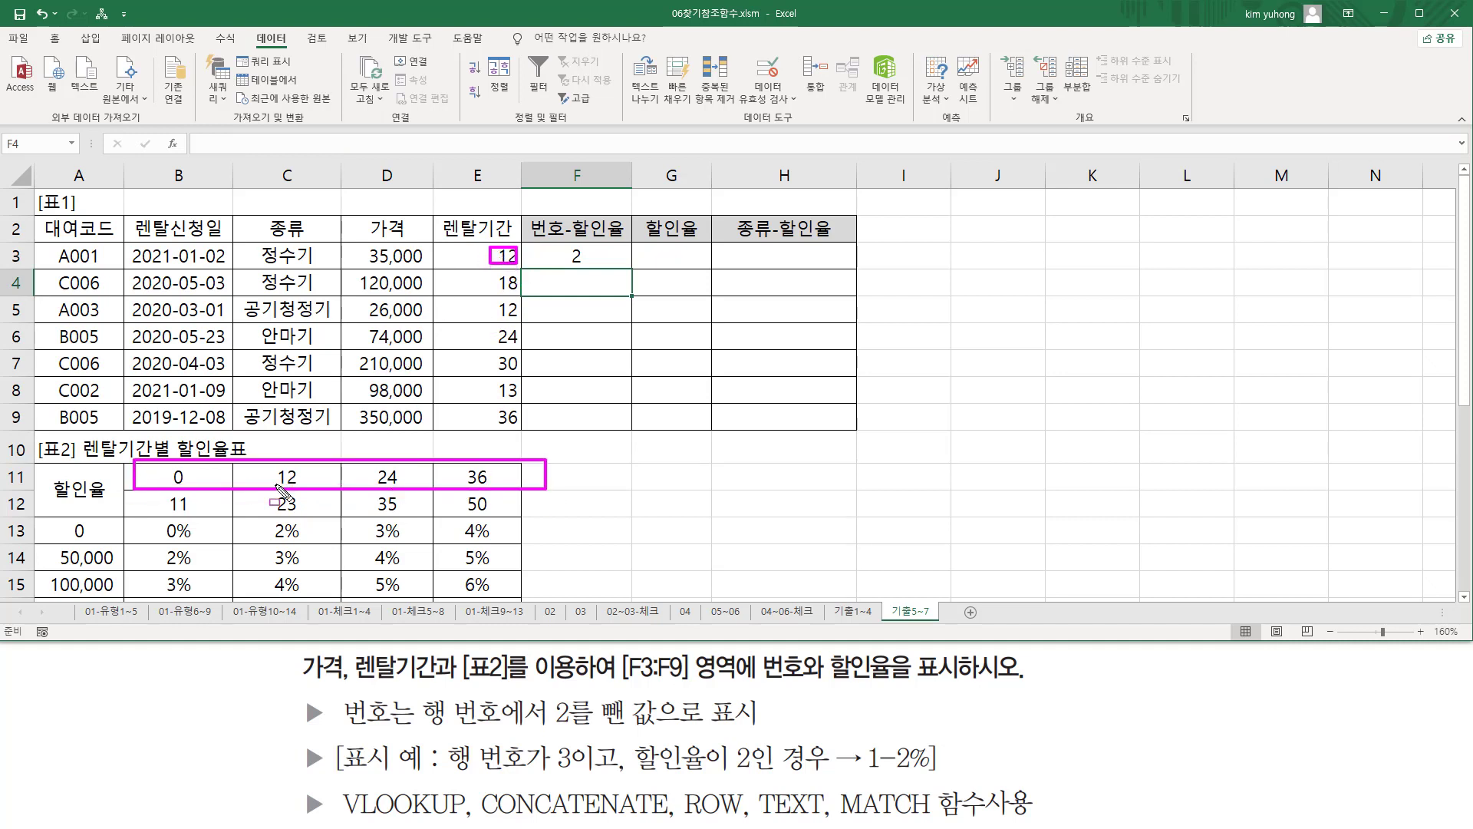
pyautogui.moveTo(274, 450)
pyautogui.mouseDown()
pyautogui.moveTo(305, 488)
pyautogui.moveTo(304, 451)
pyautogui.mouseUp()
pyautogui.moveTo(568, 244); pyautogui.dragTo(597, 267)
pyautogui.press('Escape')
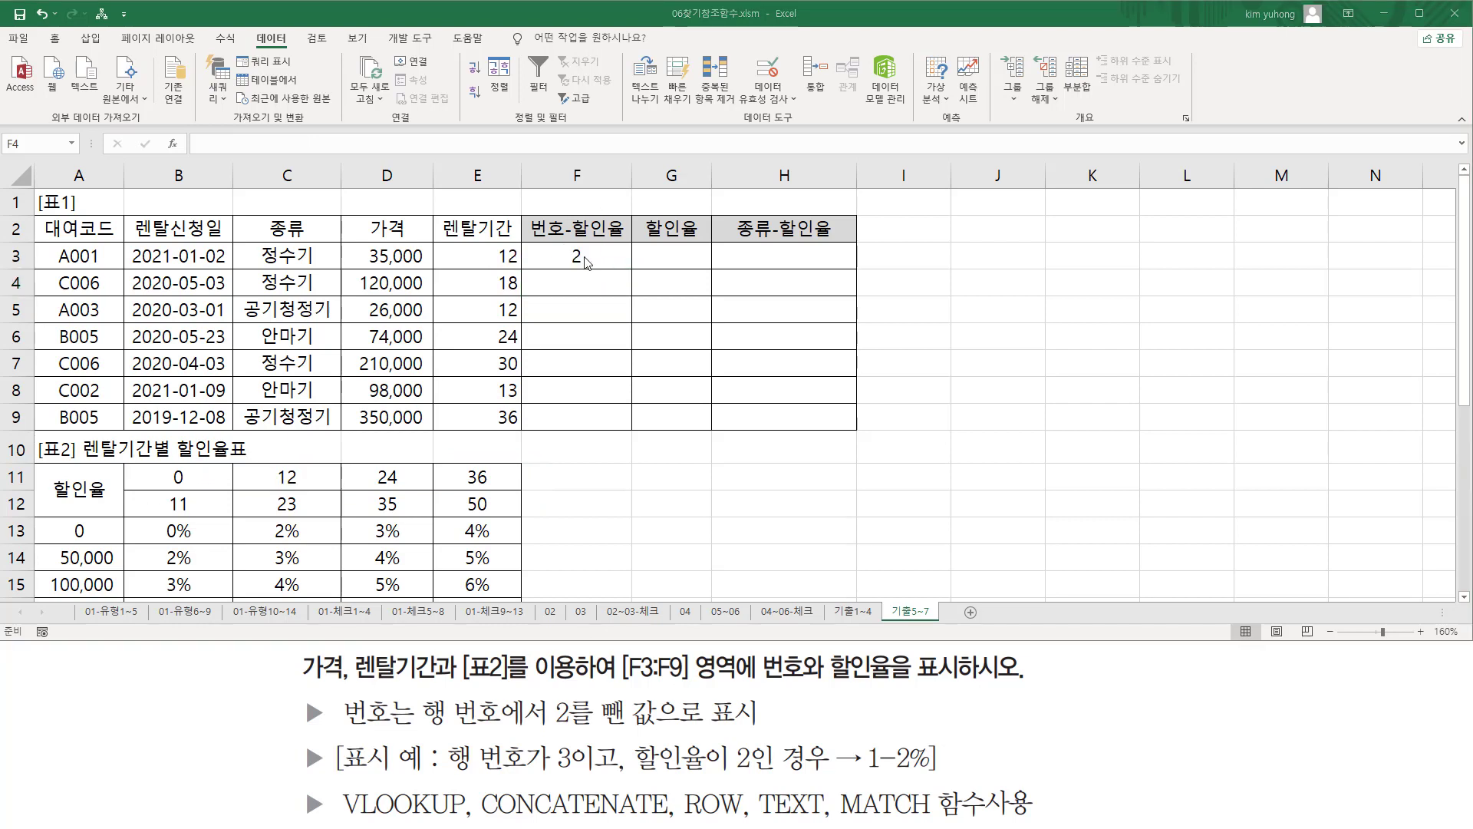
pyautogui.click(599, 260)
pyautogui.moveTo(631, 268); pyautogui.dragTo(631, 421)
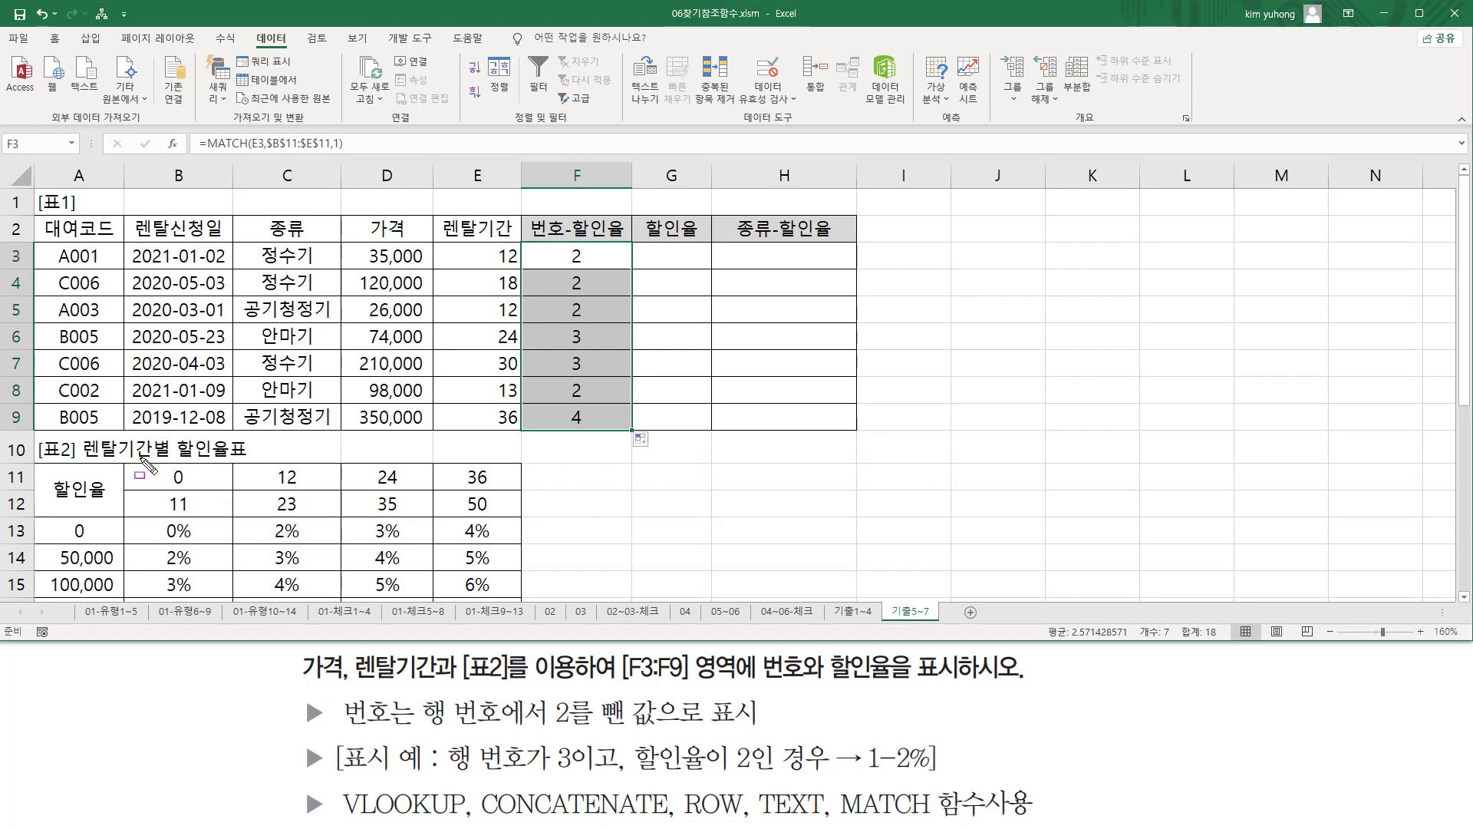
# Step: Compare the rental periods in E4:E9 and their match positions in column F with the row 11 period headings B11:E11
pyautogui.moveTo(138, 458); pyautogui.dragTo(517, 491)
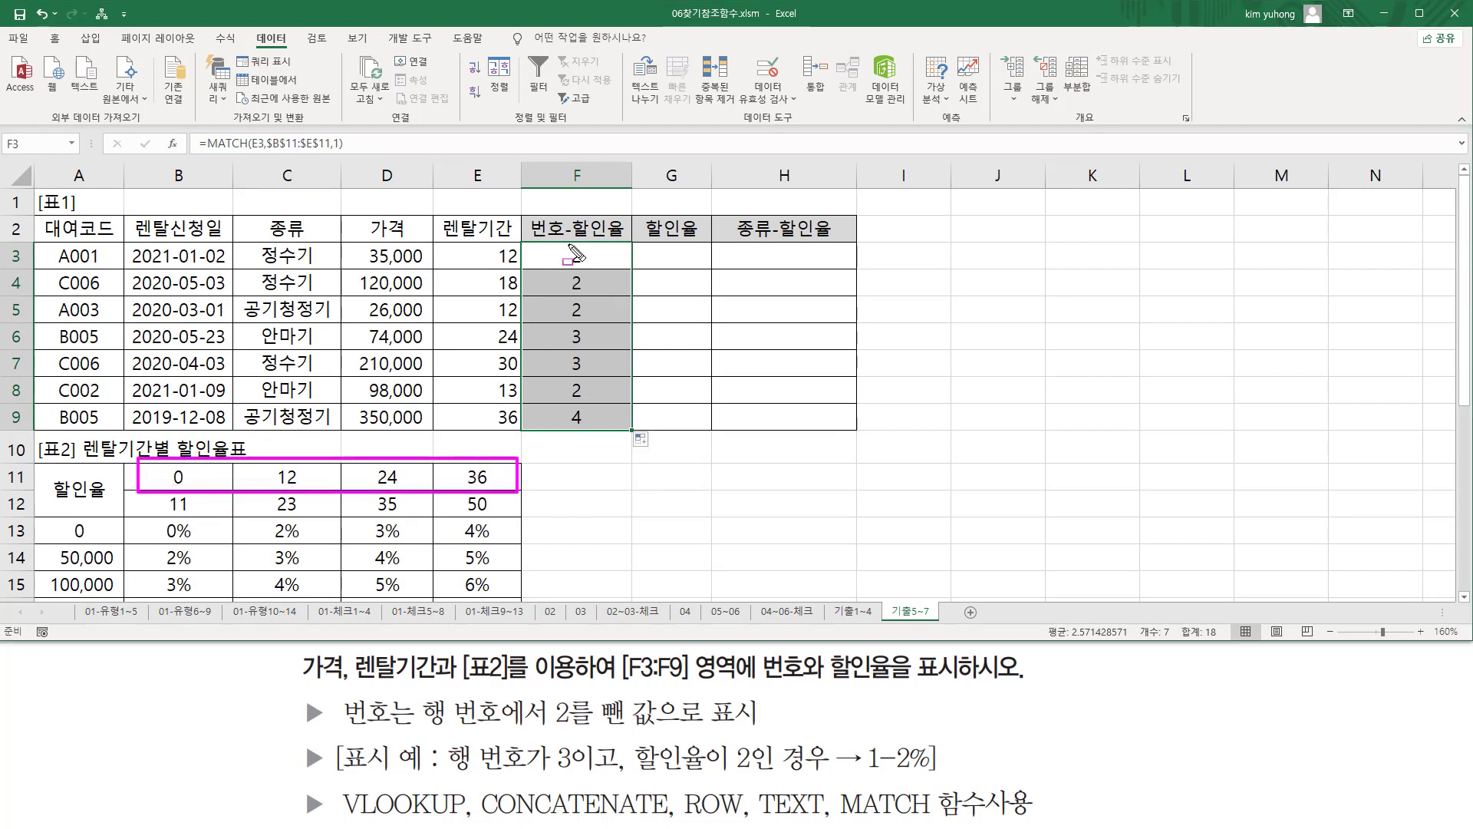
pyautogui.moveTo(491, 292); pyautogui.dragTo(606, 292)
pyautogui.moveTo(507, 279); pyautogui.dragTo(522, 298)
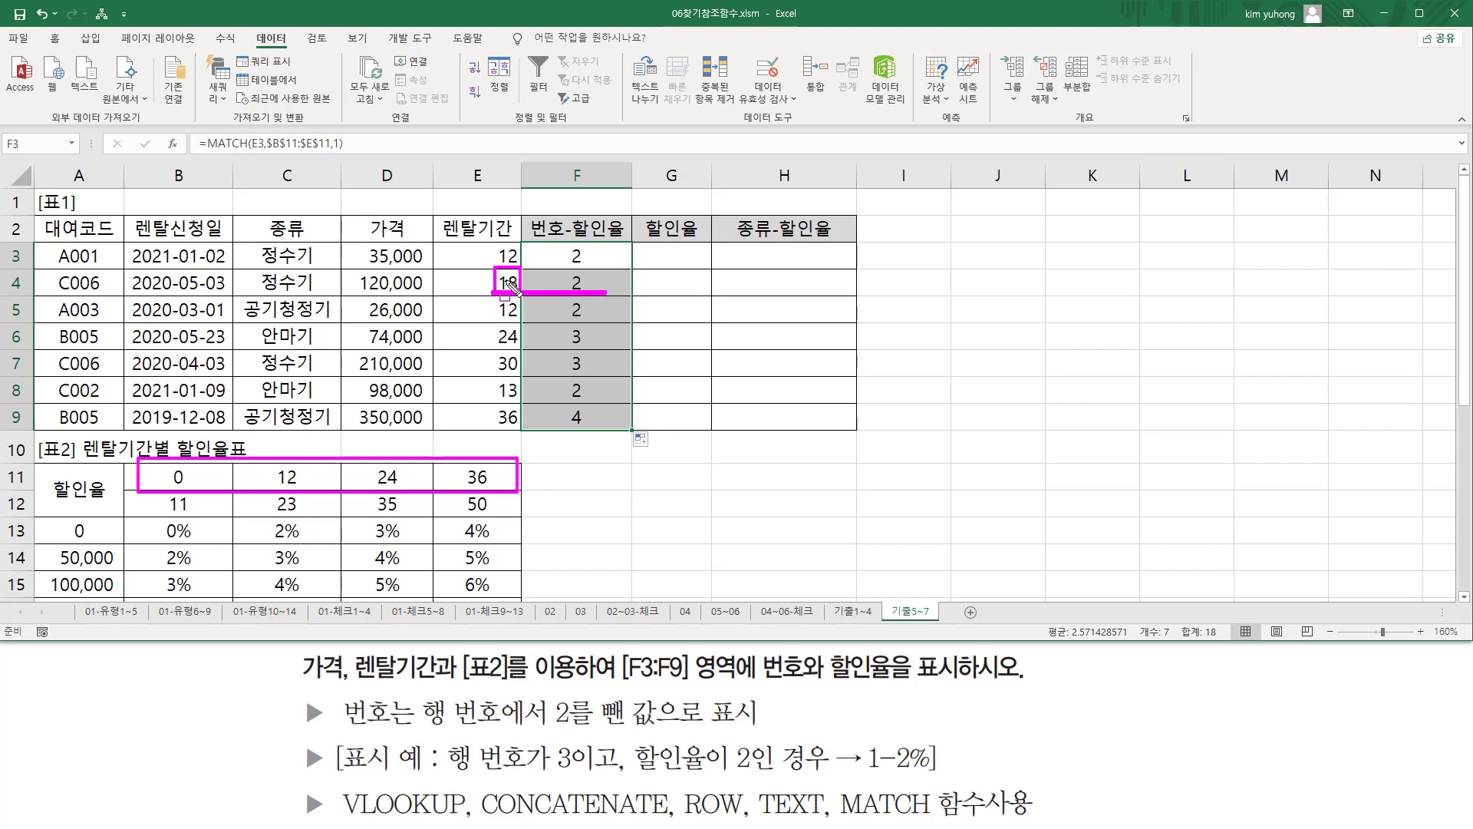
pyautogui.moveTo(269, 455); pyautogui.dragTo(305, 489)
pyautogui.moveTo(502, 320)
pyautogui.mouseDown()
pyautogui.moveTo(520, 320)
pyautogui.moveTo(492, 301)
pyautogui.moveTo(583, 316)
pyautogui.mouseUp()
pyautogui.moveTo(495, 345); pyautogui.dragTo(519, 345)
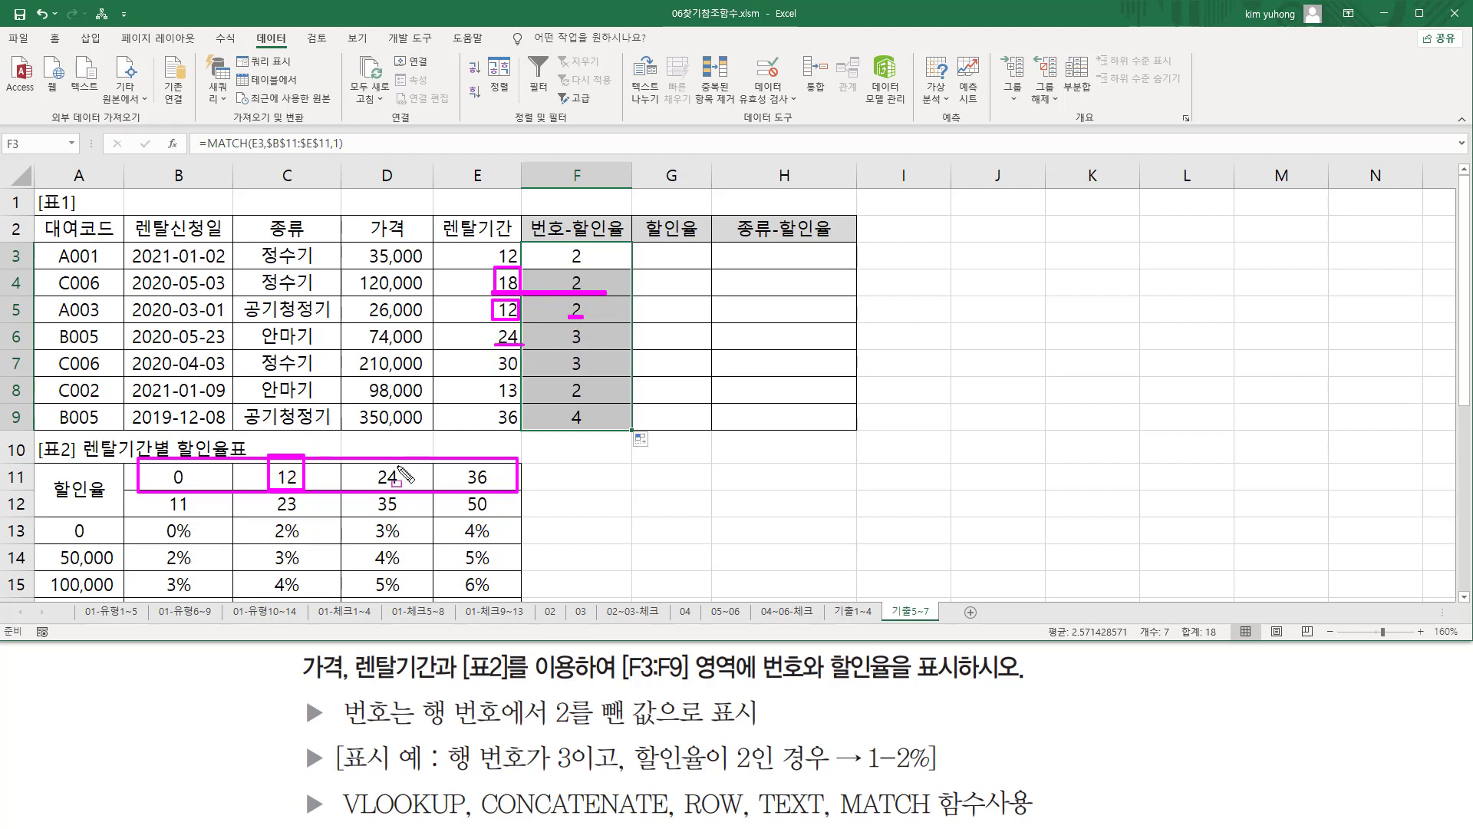
pyautogui.moveTo(384, 485)
pyautogui.mouseDown()
pyautogui.moveTo(395, 445)
pyautogui.moveTo(402, 486)
pyautogui.mouseUp()
pyautogui.moveTo(492, 378); pyautogui.dragTo(527, 377)
pyautogui.moveTo(374, 461); pyautogui.dragTo(413, 488)
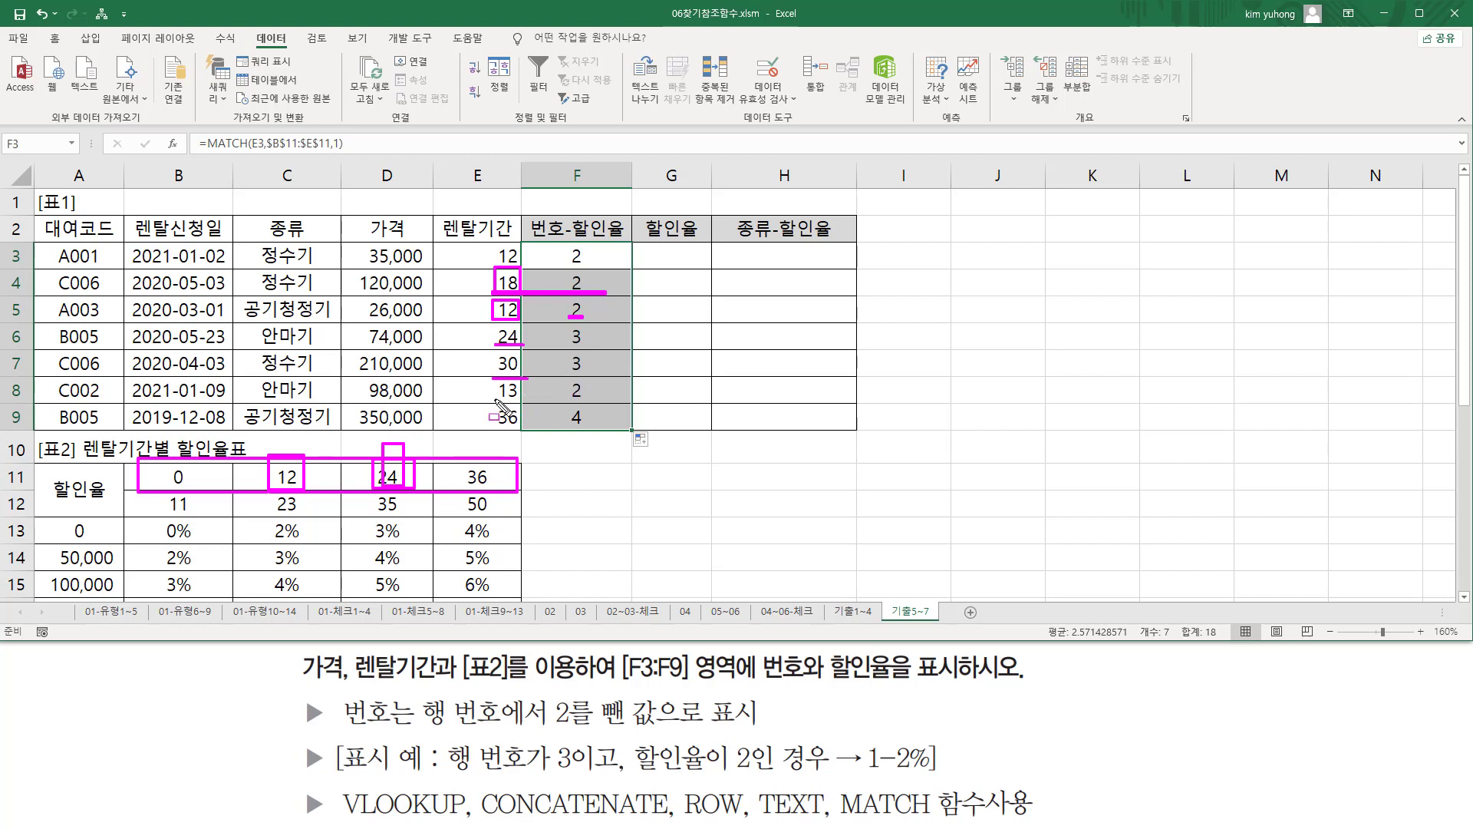
pyautogui.moveTo(496, 398); pyautogui.dragTo(524, 397)
pyautogui.moveTo(564, 397); pyautogui.dragTo(600, 397)
pyautogui.moveTo(492, 426); pyautogui.dragTo(518, 426)
pyautogui.moveTo(465, 490)
pyautogui.mouseDown()
pyautogui.moveTo(477, 452)
pyautogui.moveTo(491, 492)
pyautogui.mouseUp()
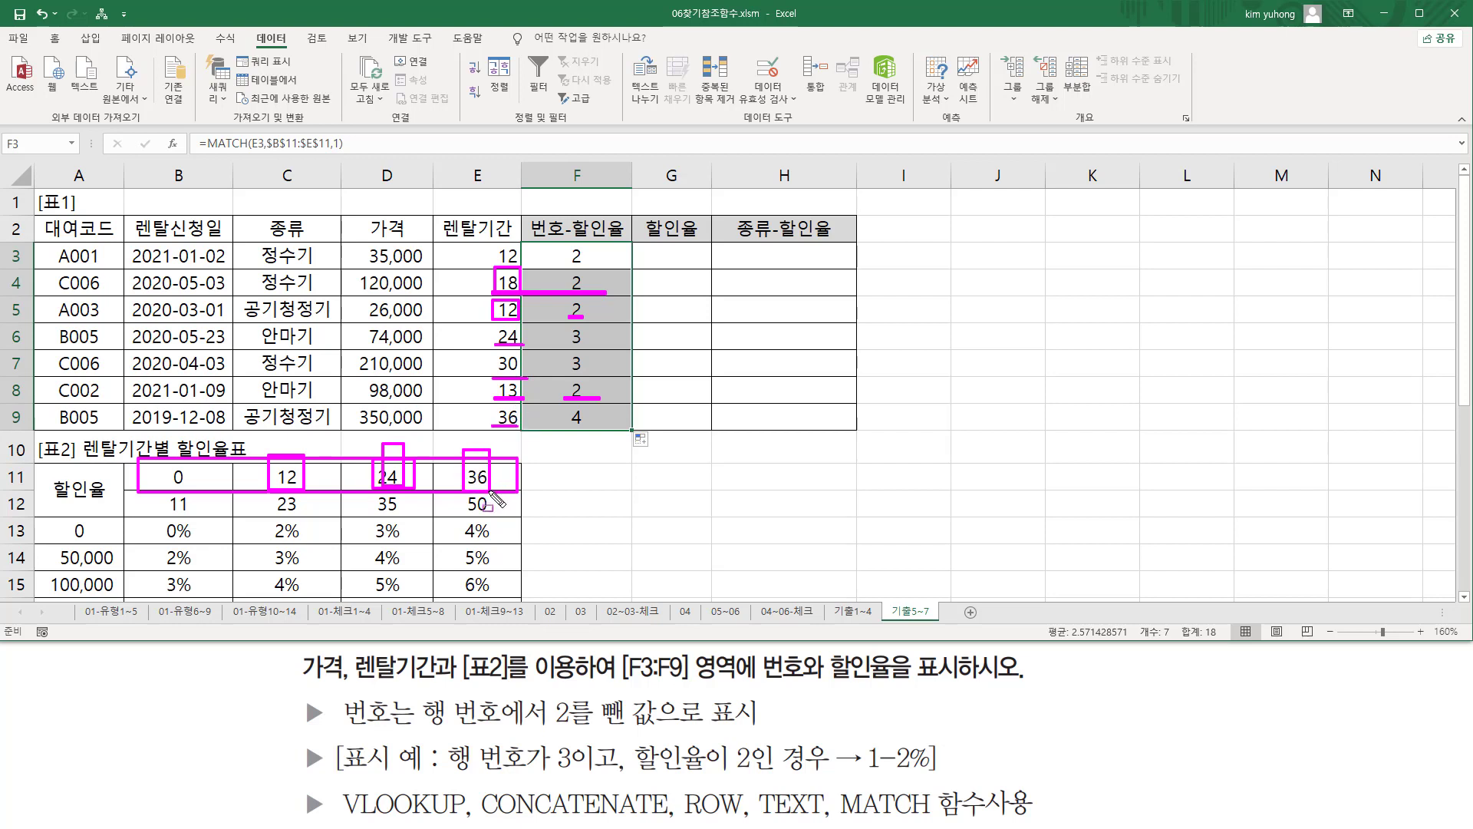
pyautogui.moveTo(566, 427); pyautogui.dragTo(592, 426)
pyautogui.press('Escape')
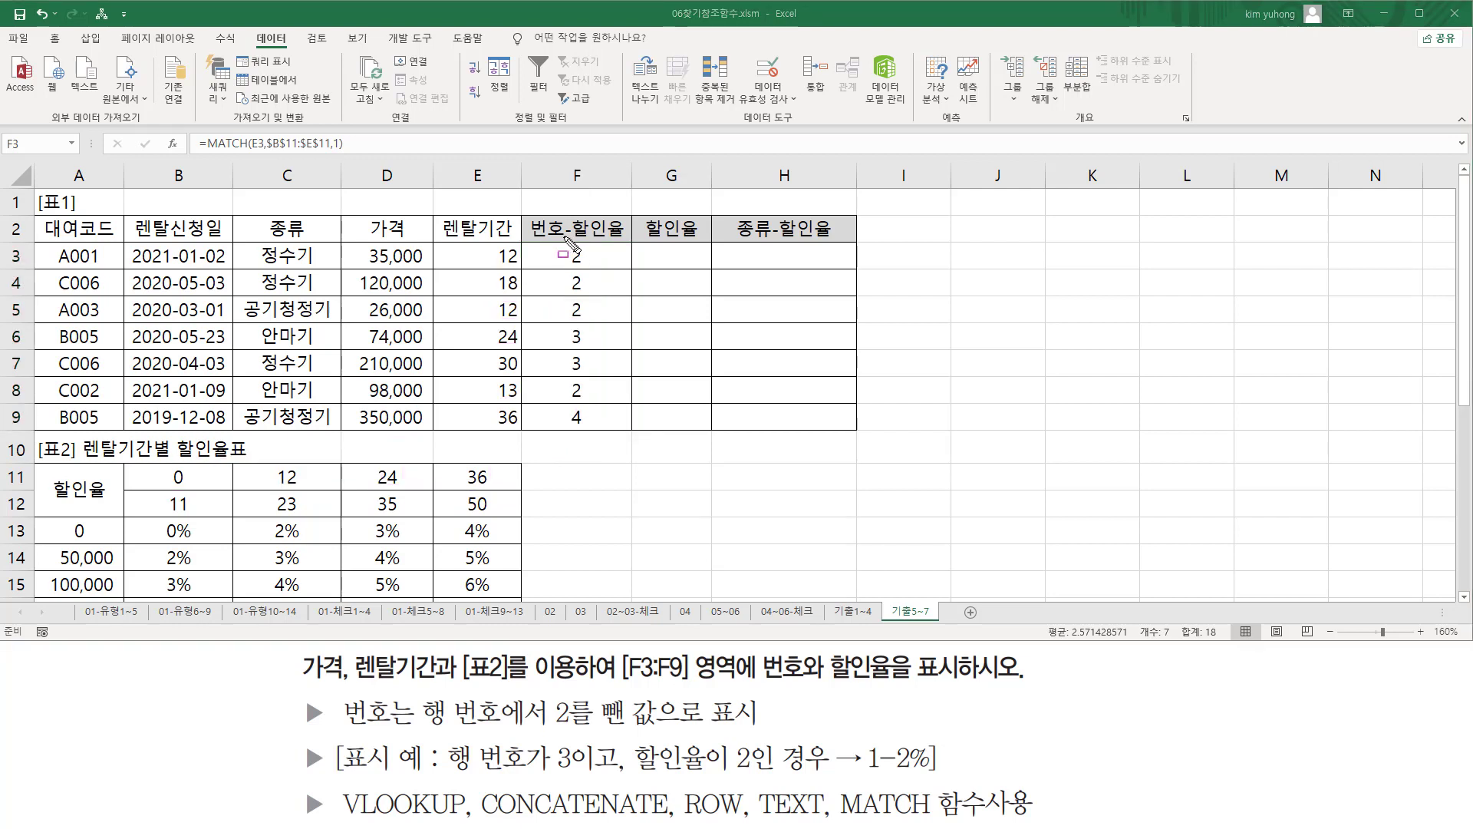
# Step: Compare the F3:F9 match positions with the column numbers of the discount table A13:E17, using row 9's price and rental period
pyautogui.moveTo(565, 236)
pyautogui.mouseDown()
pyautogui.moveTo(592, 457)
pyautogui.moveTo(590, 431)
pyautogui.mouseUp()
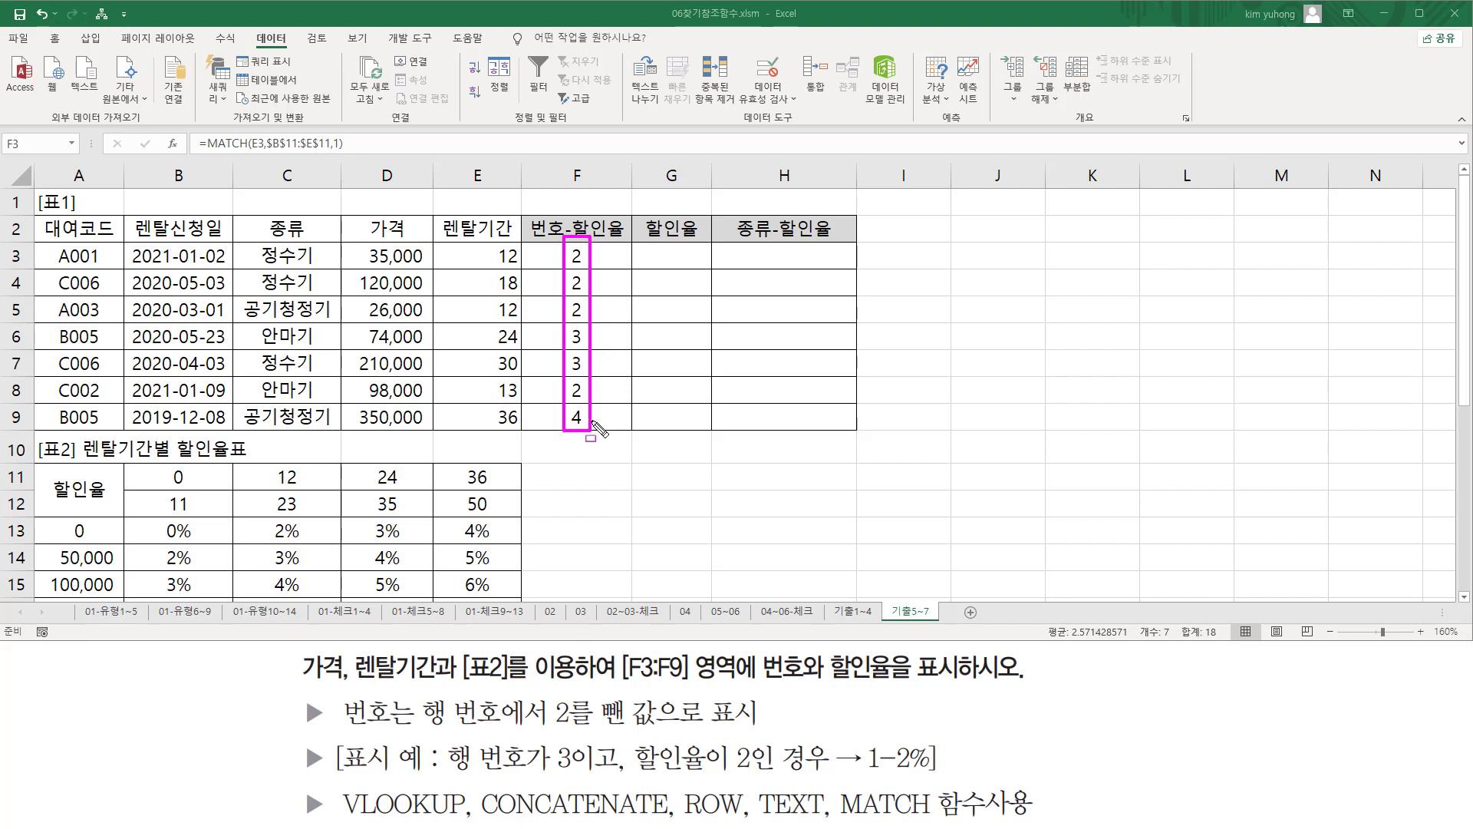
pyautogui.press('Escape')
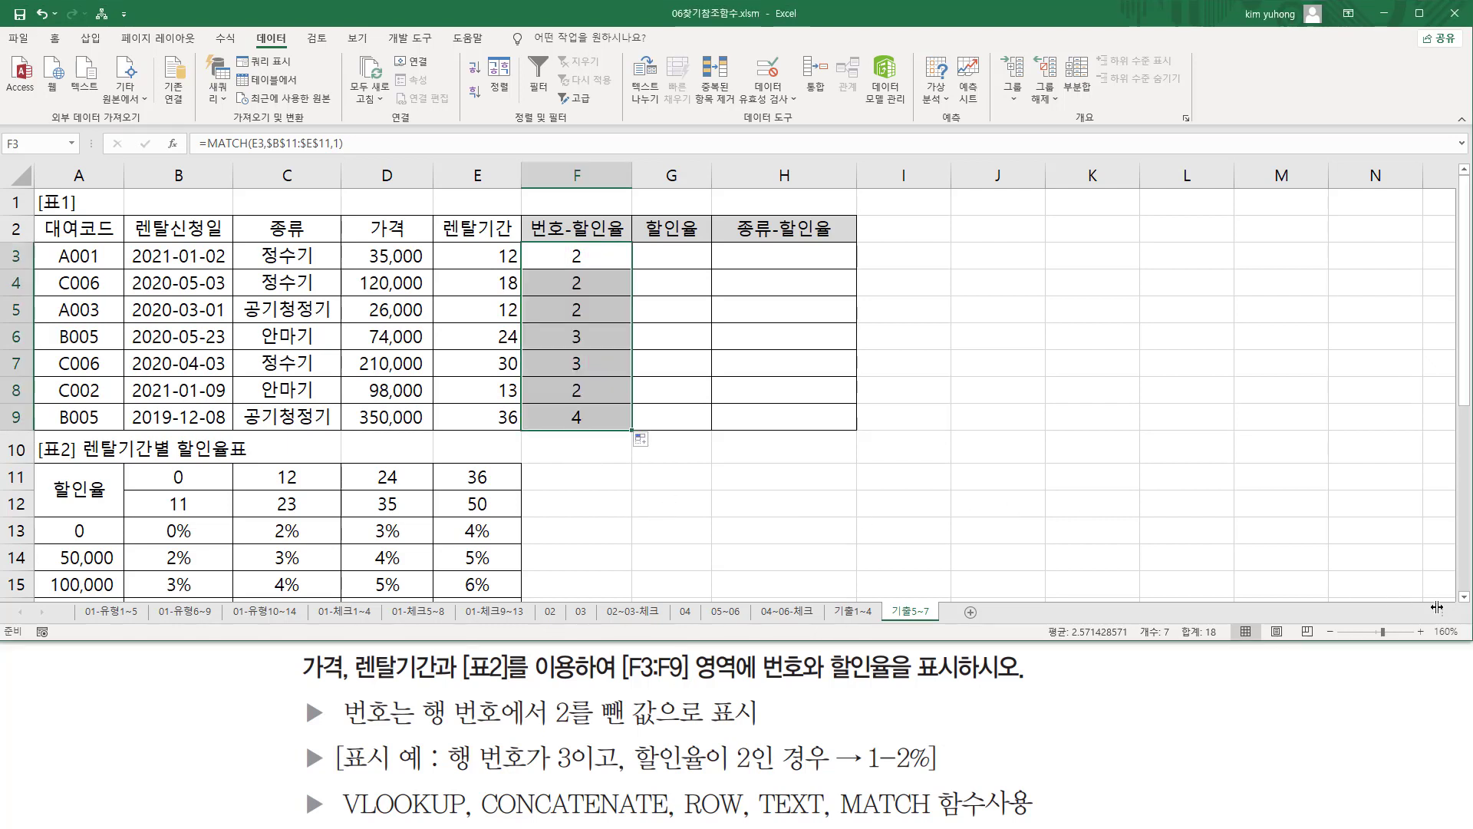
pyautogui.scroll(-1, 165, 480)
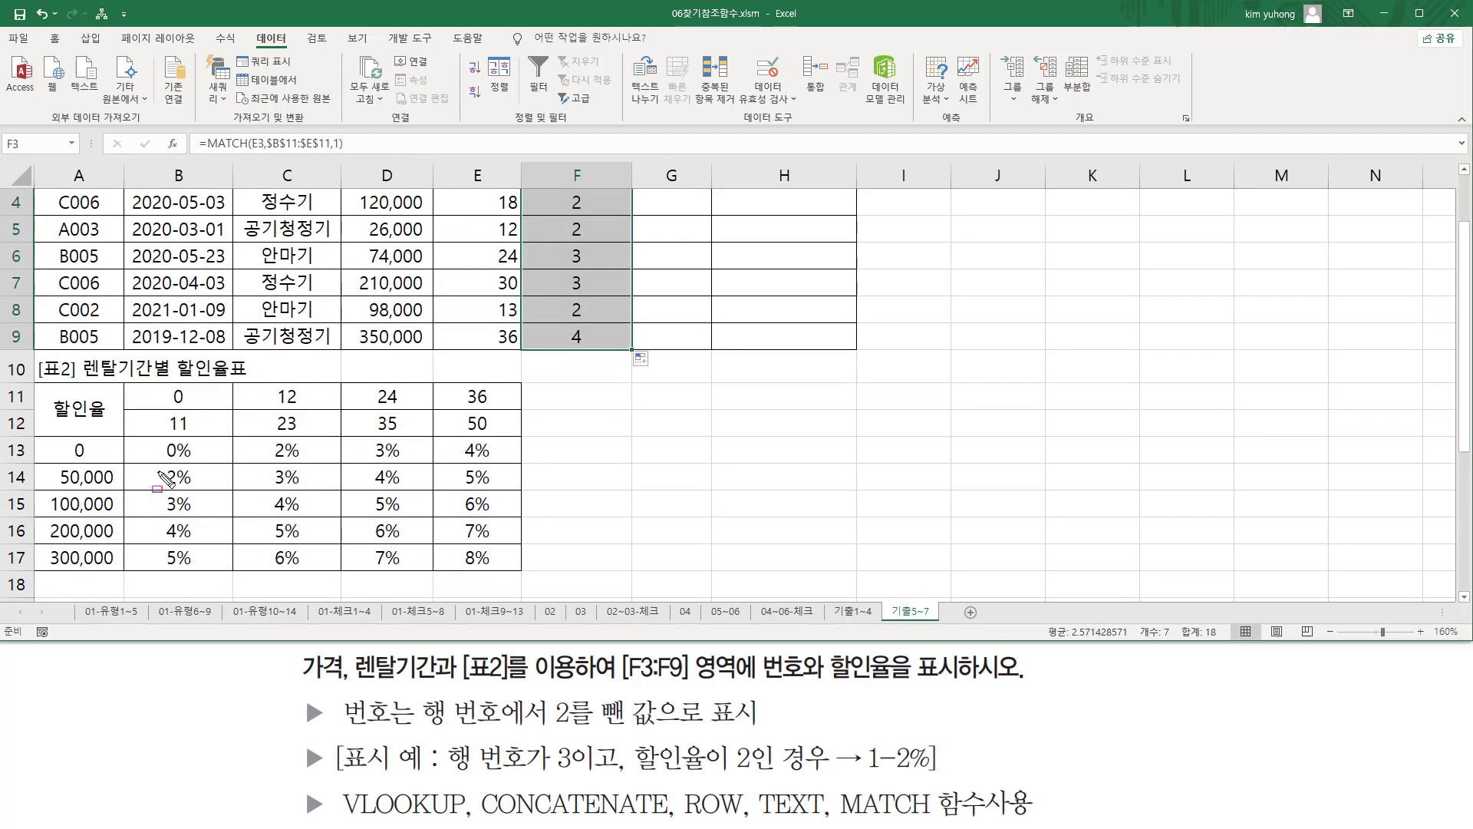
pyautogui.moveTo(37, 436); pyautogui.dragTo(523, 573)
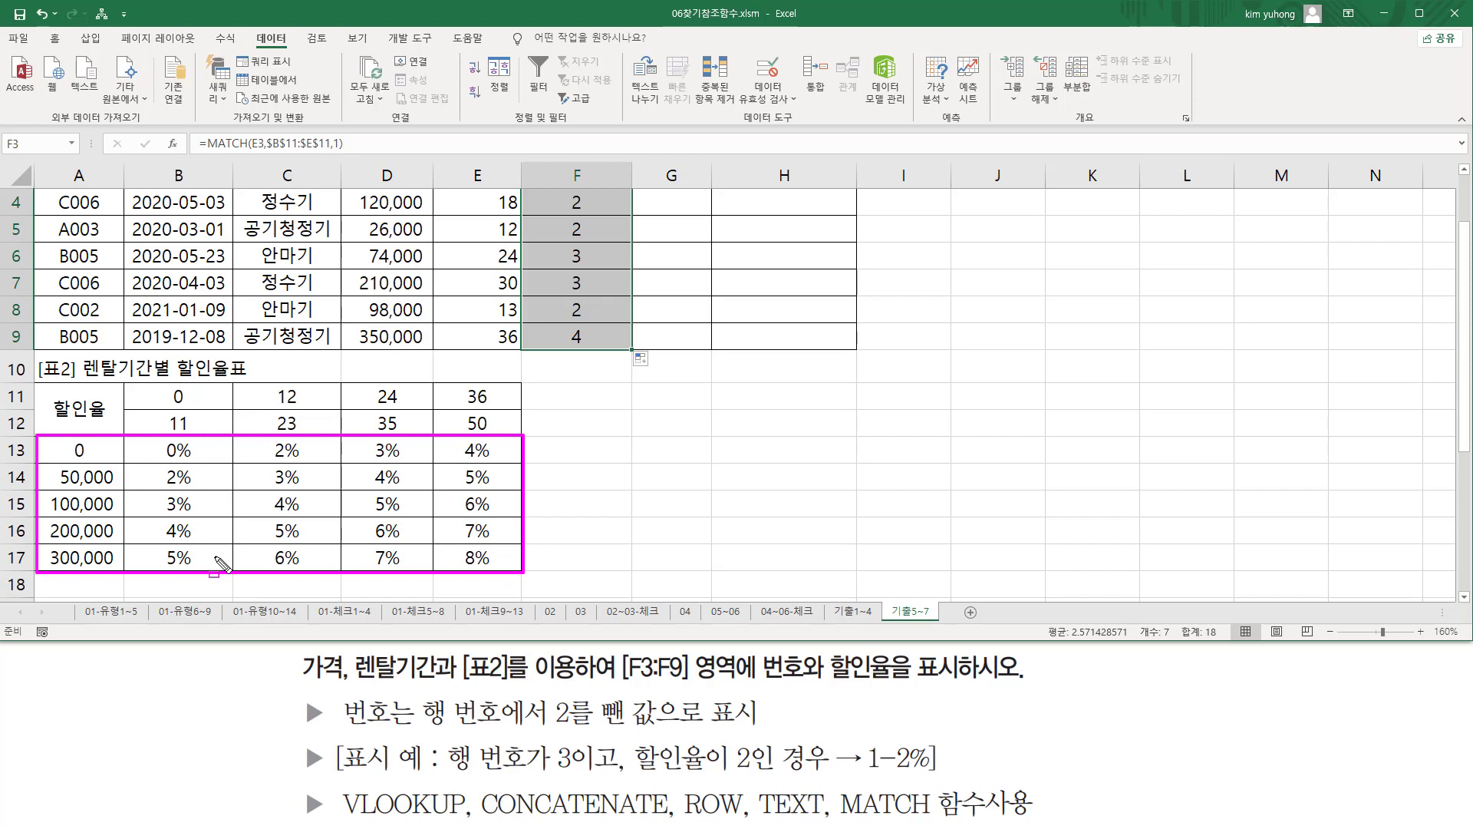
pyautogui.moveTo(494, 322); pyautogui.dragTo(521, 347)
pyautogui.moveTo(355, 324); pyautogui.dragTo(424, 349)
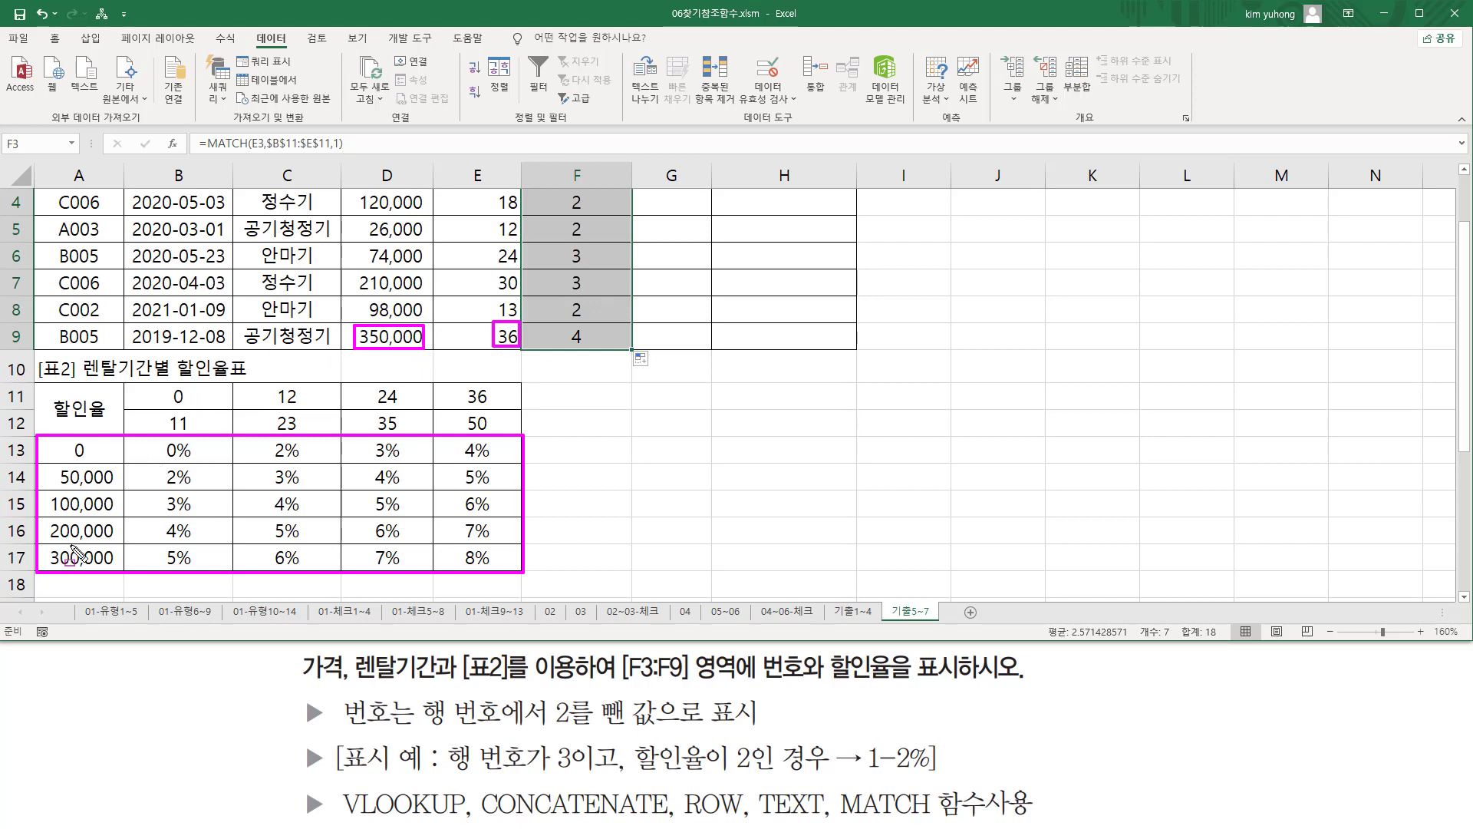
pyautogui.moveTo(27, 547); pyautogui.dragTo(561, 569)
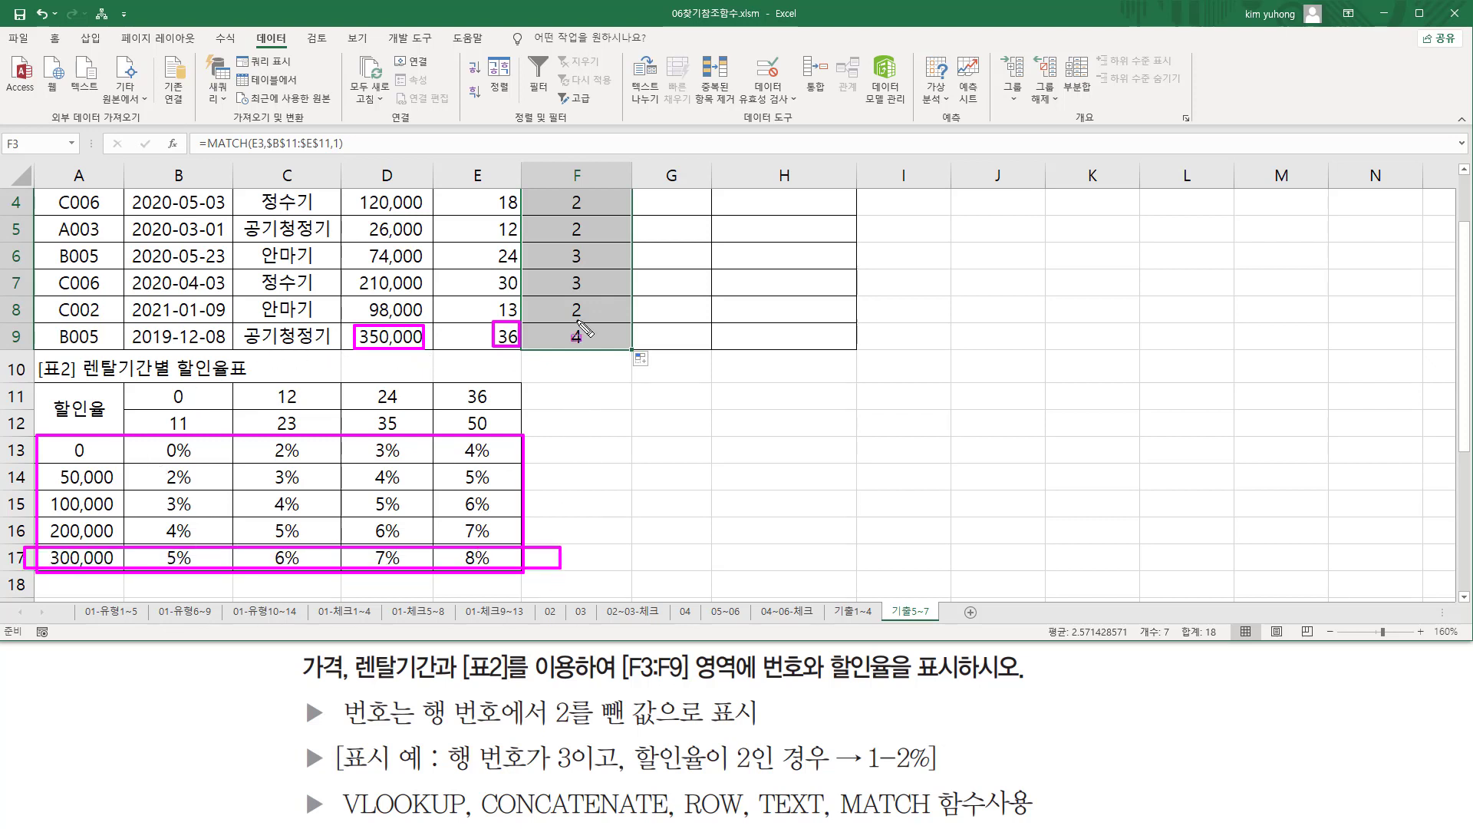
pyautogui.moveTo(586, 324)
pyautogui.mouseDown()
pyautogui.moveTo(570, 347)
pyautogui.moveTo(586, 353)
pyautogui.mouseUp()
pyautogui.moveTo(115, 436); pyautogui.dragTo(109, 461)
pyautogui.moveTo(200, 442); pyautogui.dragTo(225, 454)
pyautogui.moveTo(316, 436); pyautogui.dragTo(318, 459)
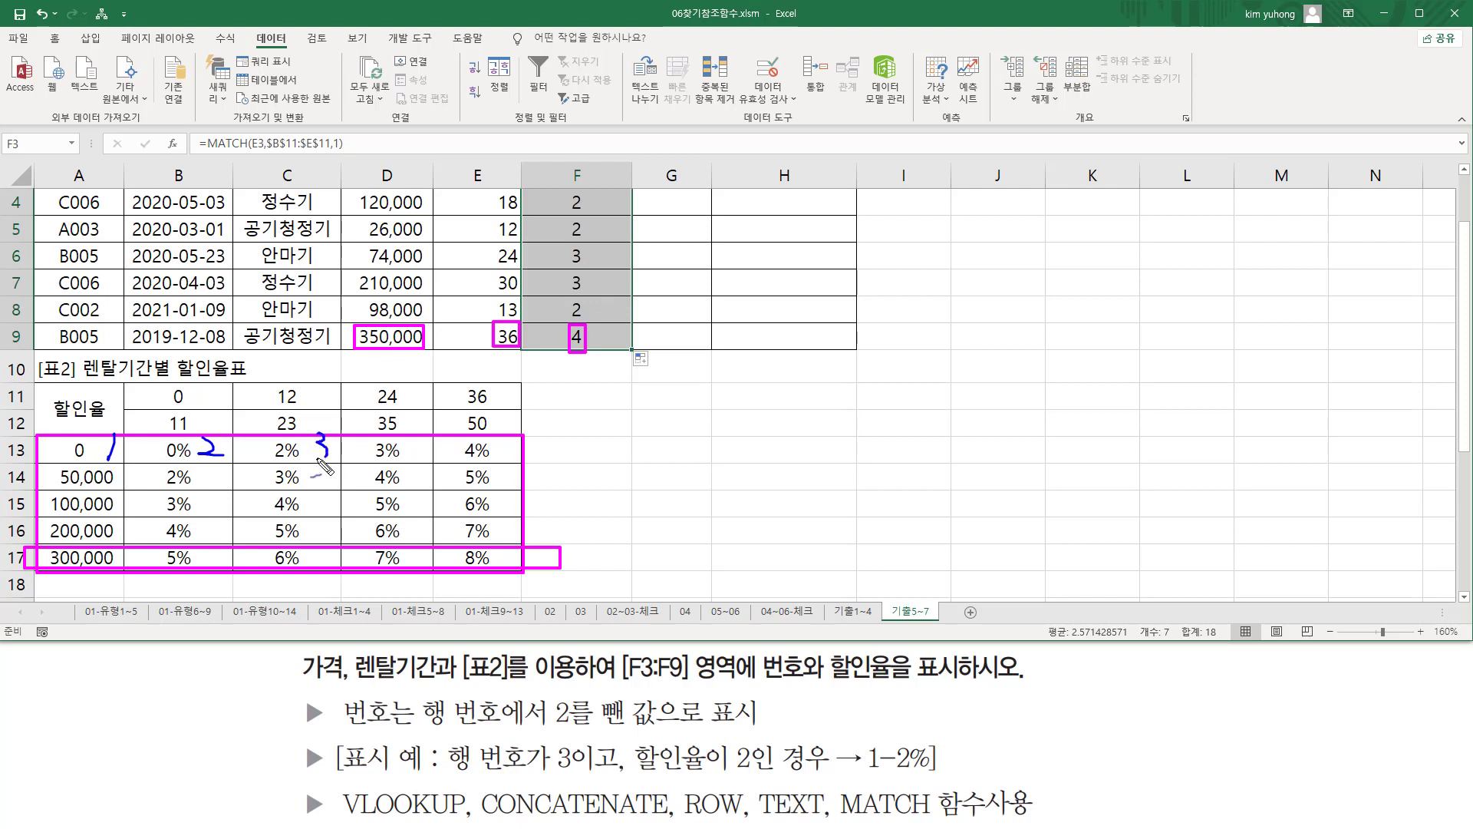
pyautogui.moveTo(417, 434)
pyautogui.mouseDown()
pyautogui.moveTo(403, 455)
pyautogui.moveTo(435, 451)
pyautogui.moveTo(422, 473)
pyautogui.mouseUp()
pyautogui.moveTo(419, 559)
pyautogui.mouseDown()
pyautogui.moveTo(407, 582)
pyautogui.moveTo(418, 541)
pyautogui.moveTo(414, 581)
pyautogui.moveTo(457, 549)
pyautogui.moveTo(461, 590)
pyautogui.moveTo(507, 587)
pyautogui.mouseUp()
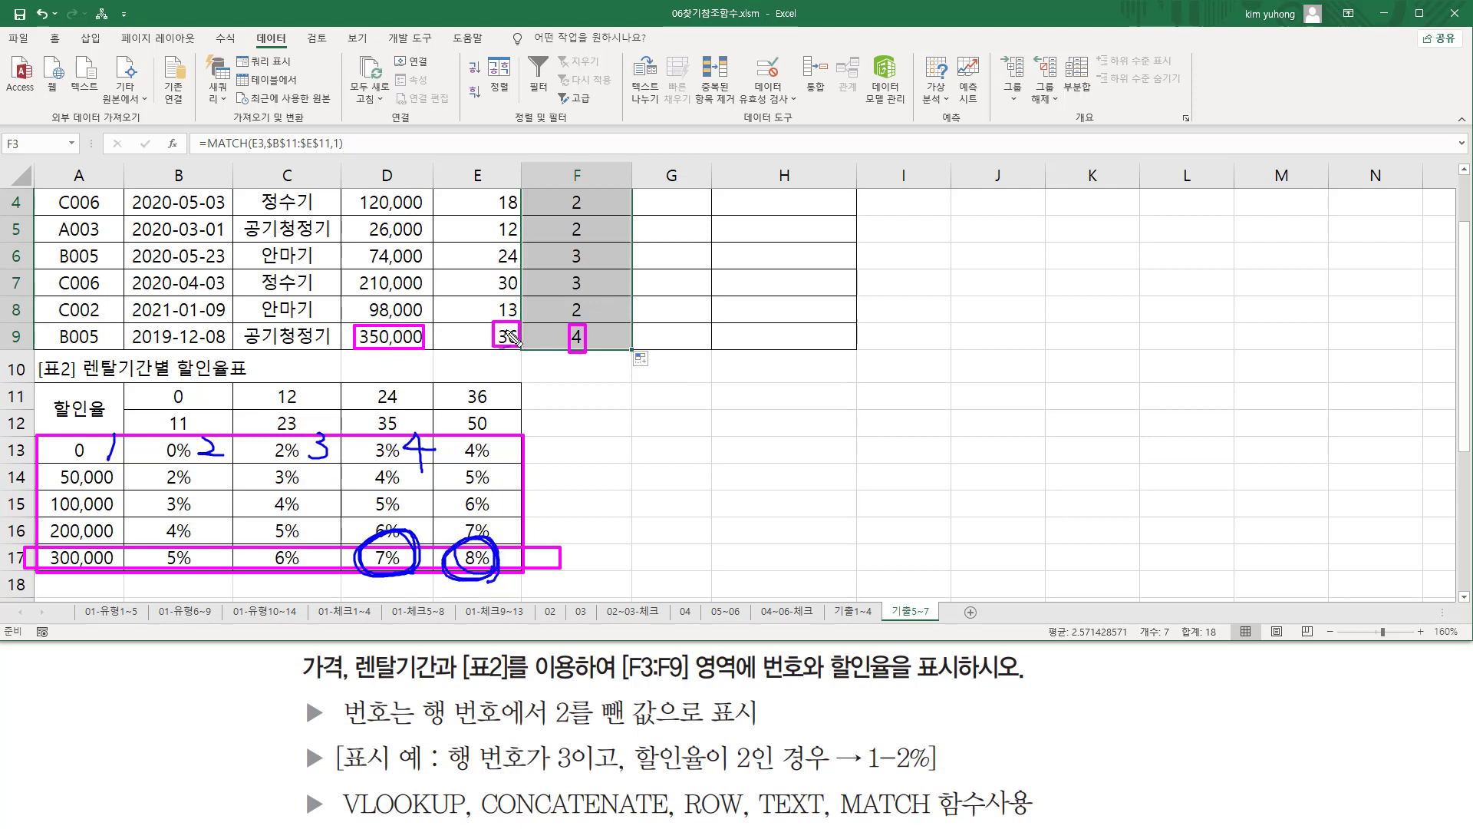
pyautogui.moveTo(522, 350); pyautogui.dragTo(526, 351)
pyautogui.moveTo(495, 414); pyautogui.dragTo(501, 418)
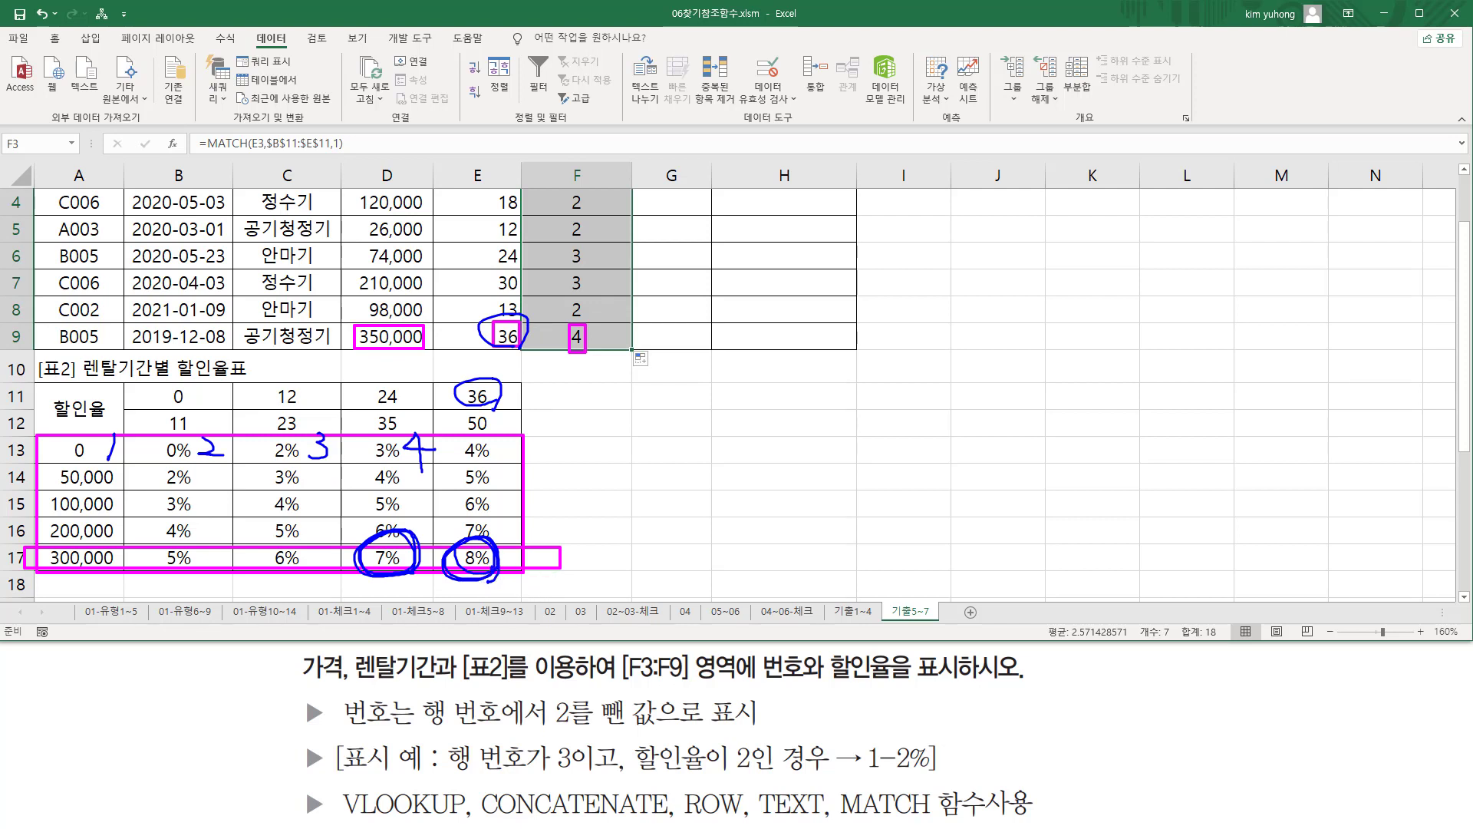
pyautogui.moveTo(37, 435); pyautogui.dragTo(431, 534)
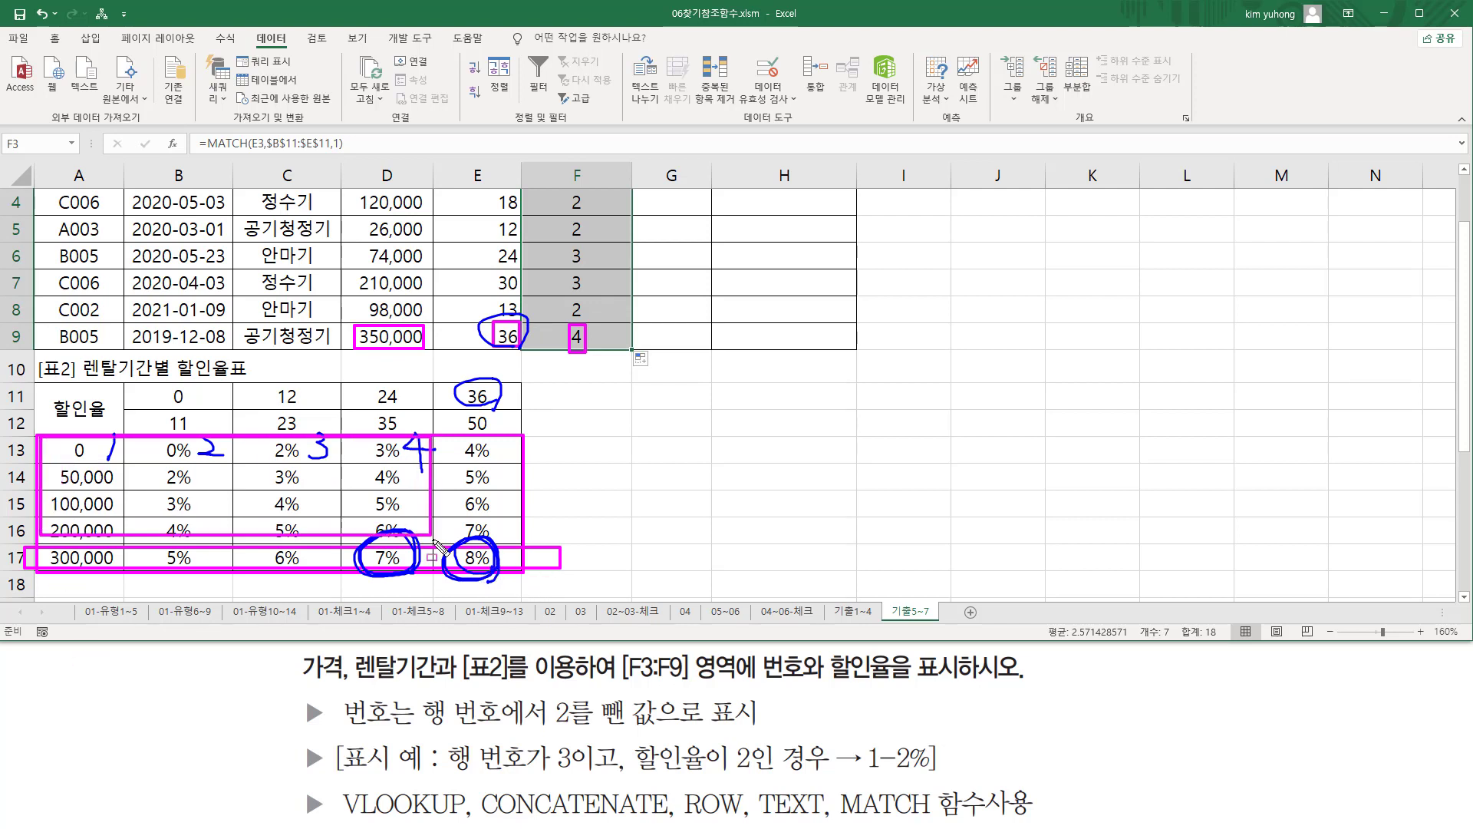
pyautogui.hotkey('ctrl', 'z')
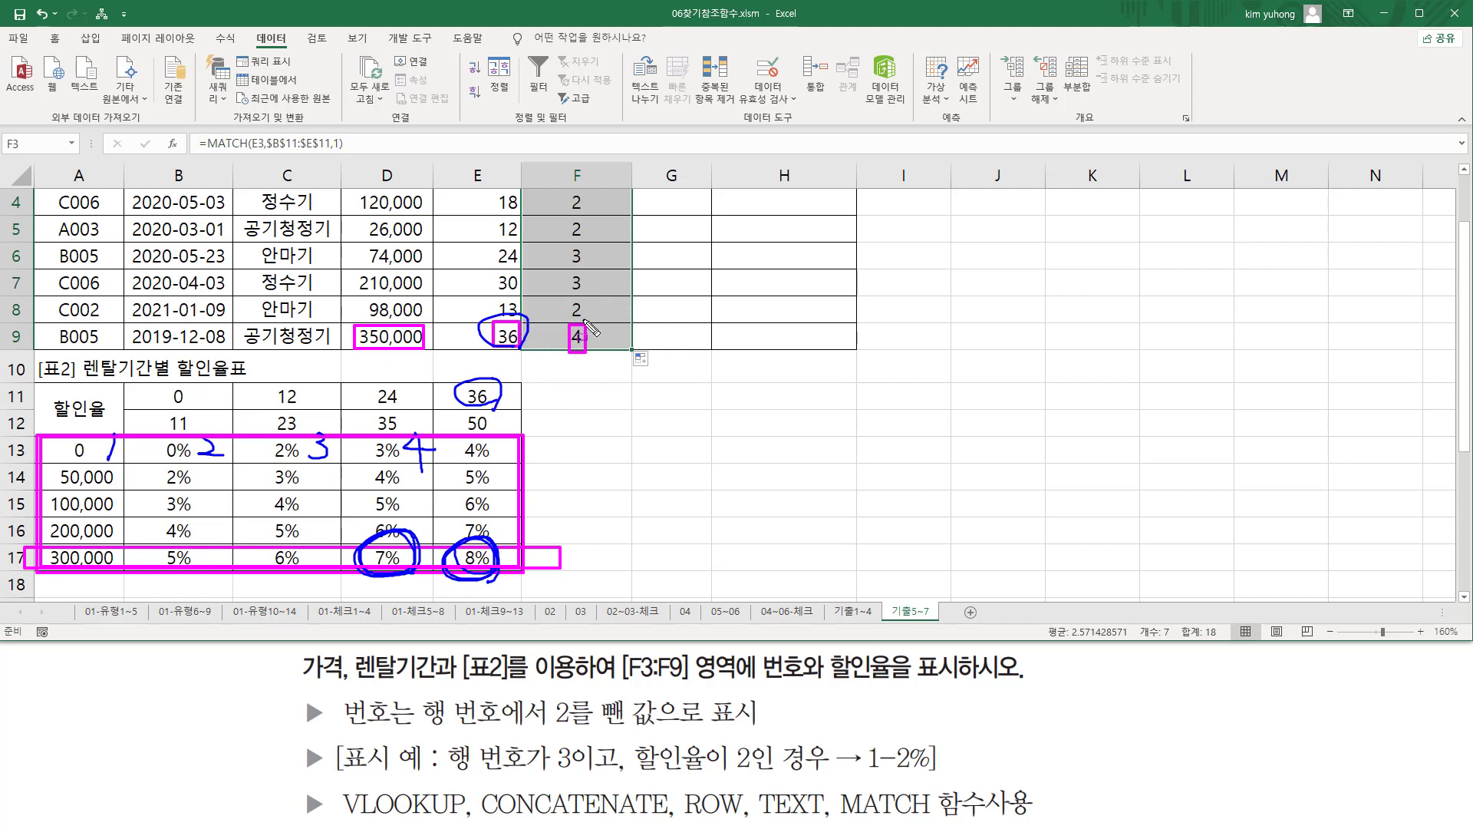
pyautogui.moveTo(144, 383)
pyautogui.mouseDown()
pyautogui.moveTo(151, 403)
pyautogui.moveTo(502, 412)
pyautogui.mouseUp()
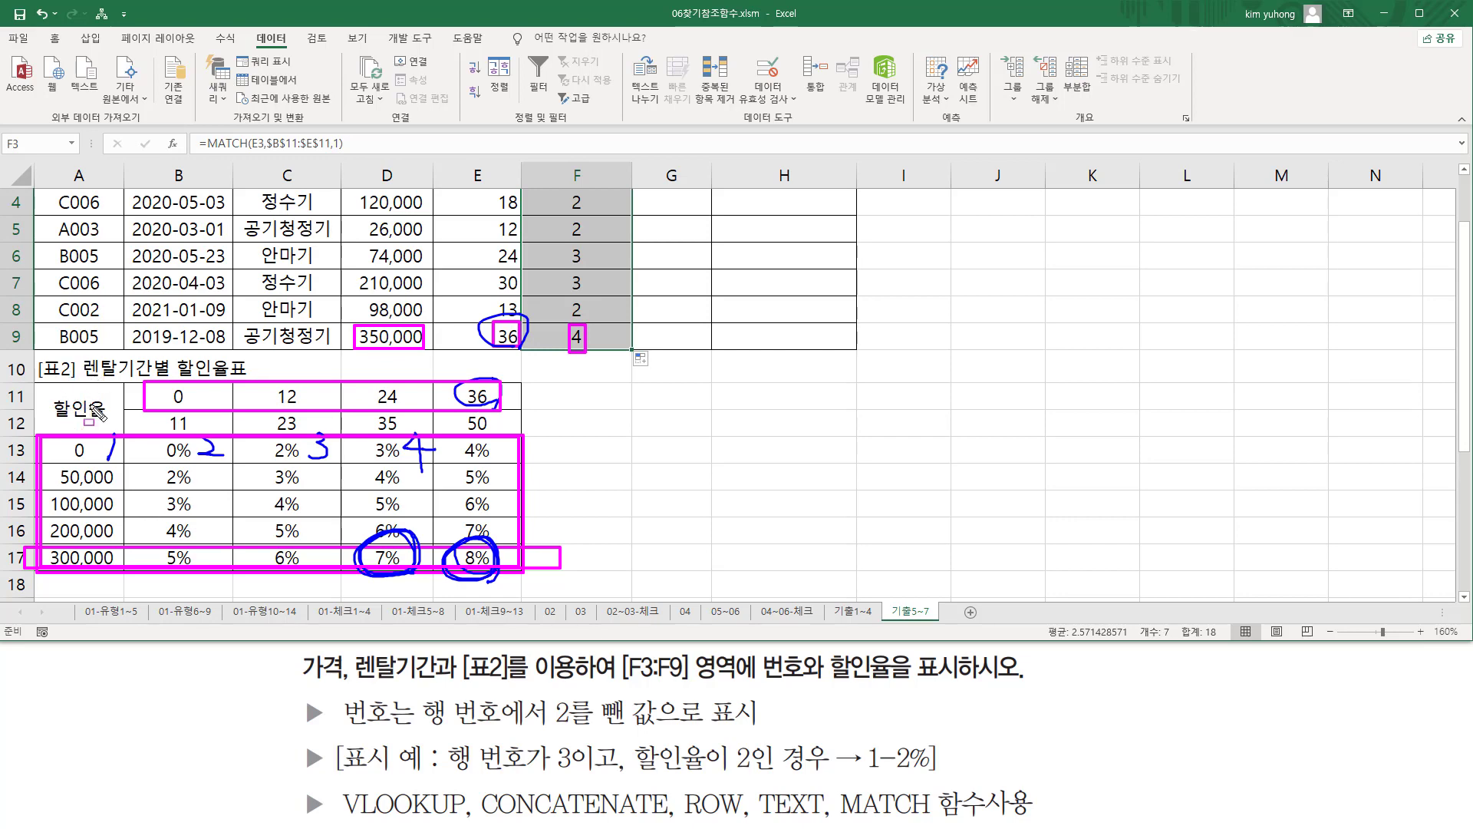
pyautogui.press('Escape')
# Step: Add 1 to the MATCH result in F3, making the formula =MATCH(E3,$B$11:$E$11,1)+1
pyautogui.scroll(1, 589, 321)
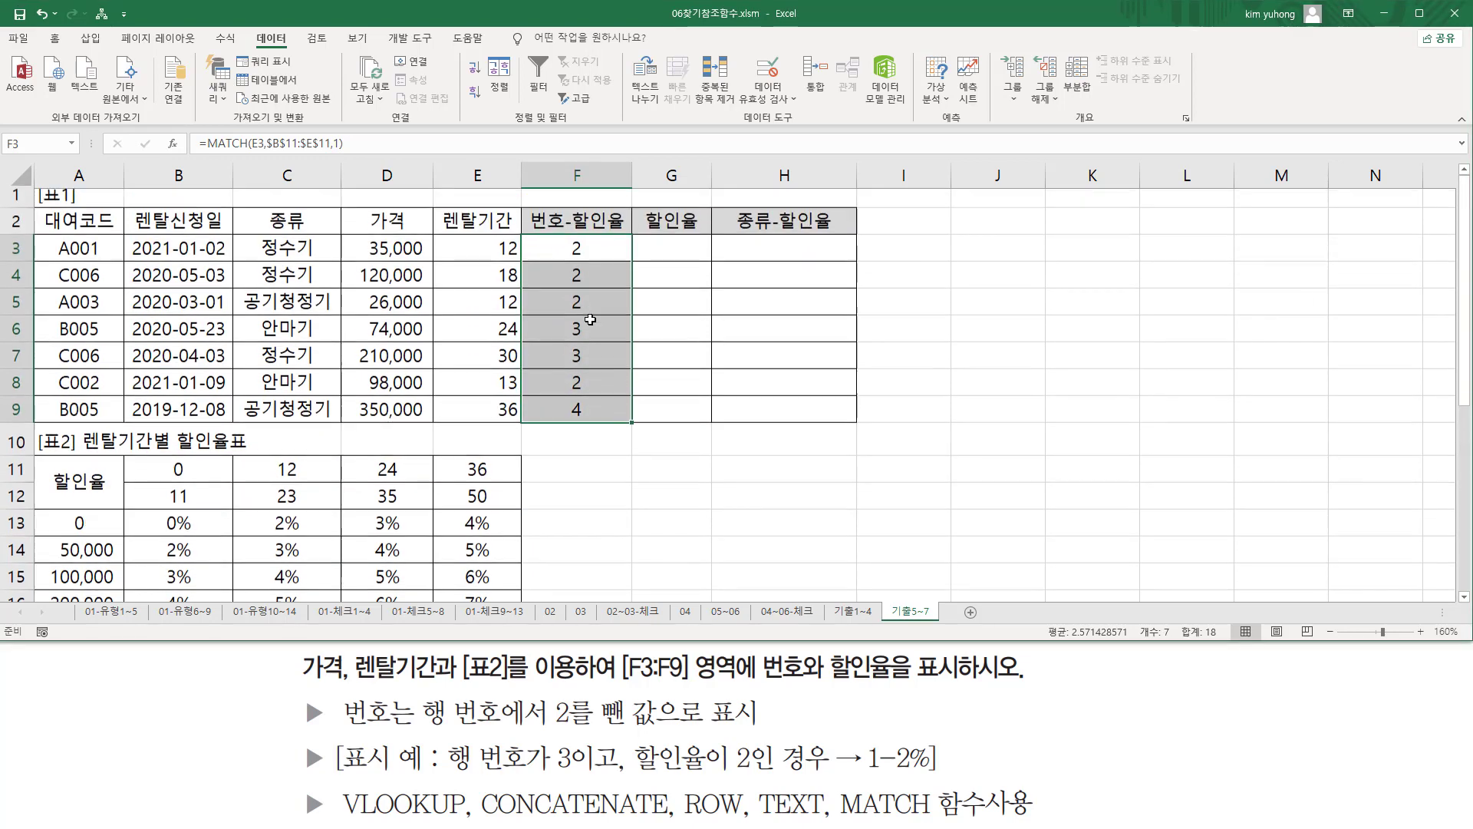
pyautogui.click(601, 253)
pyautogui.doubleClick(601, 253)
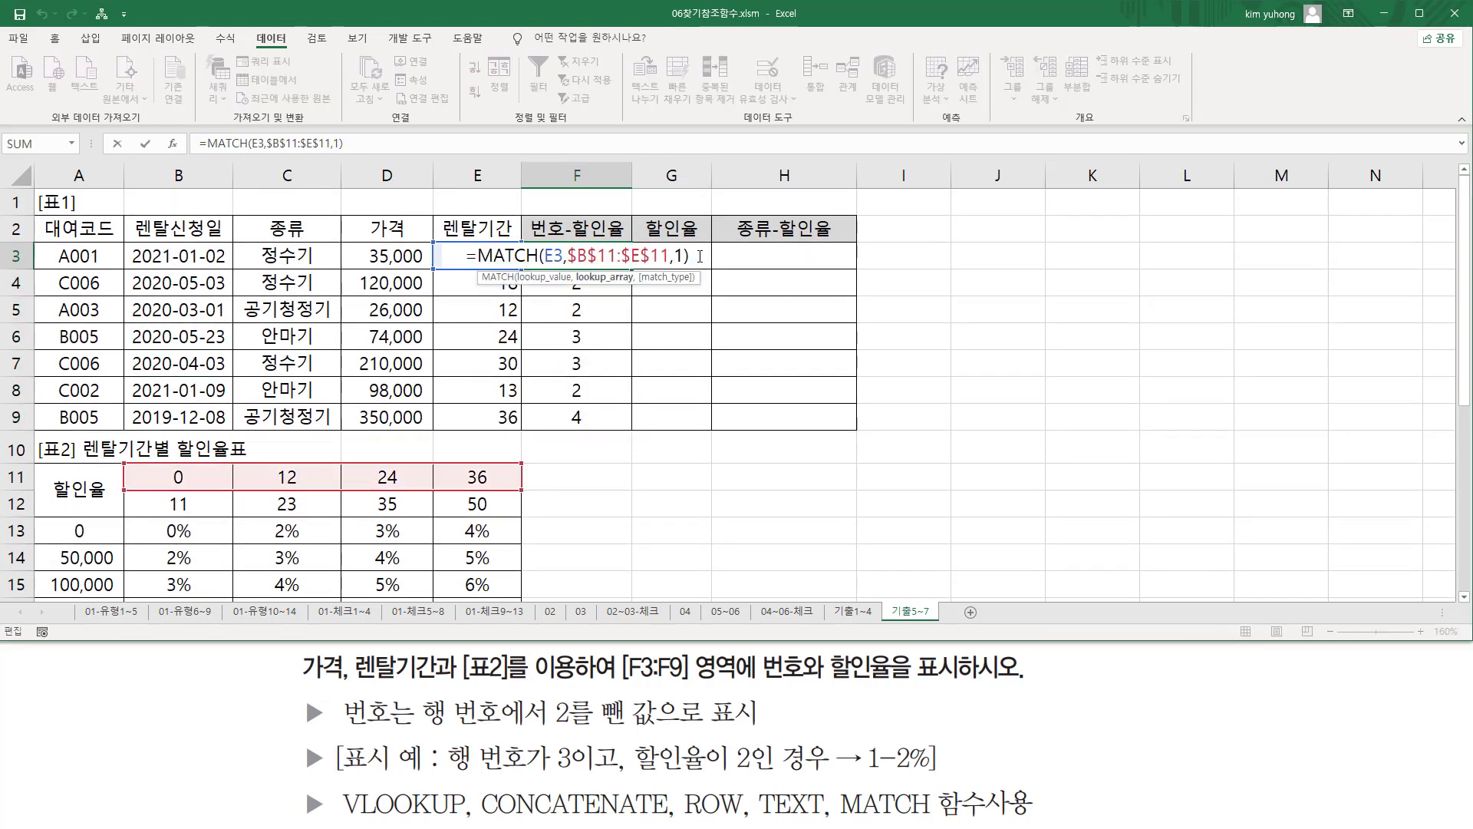
pyautogui.click(700, 255)
pyautogui.write('+1')
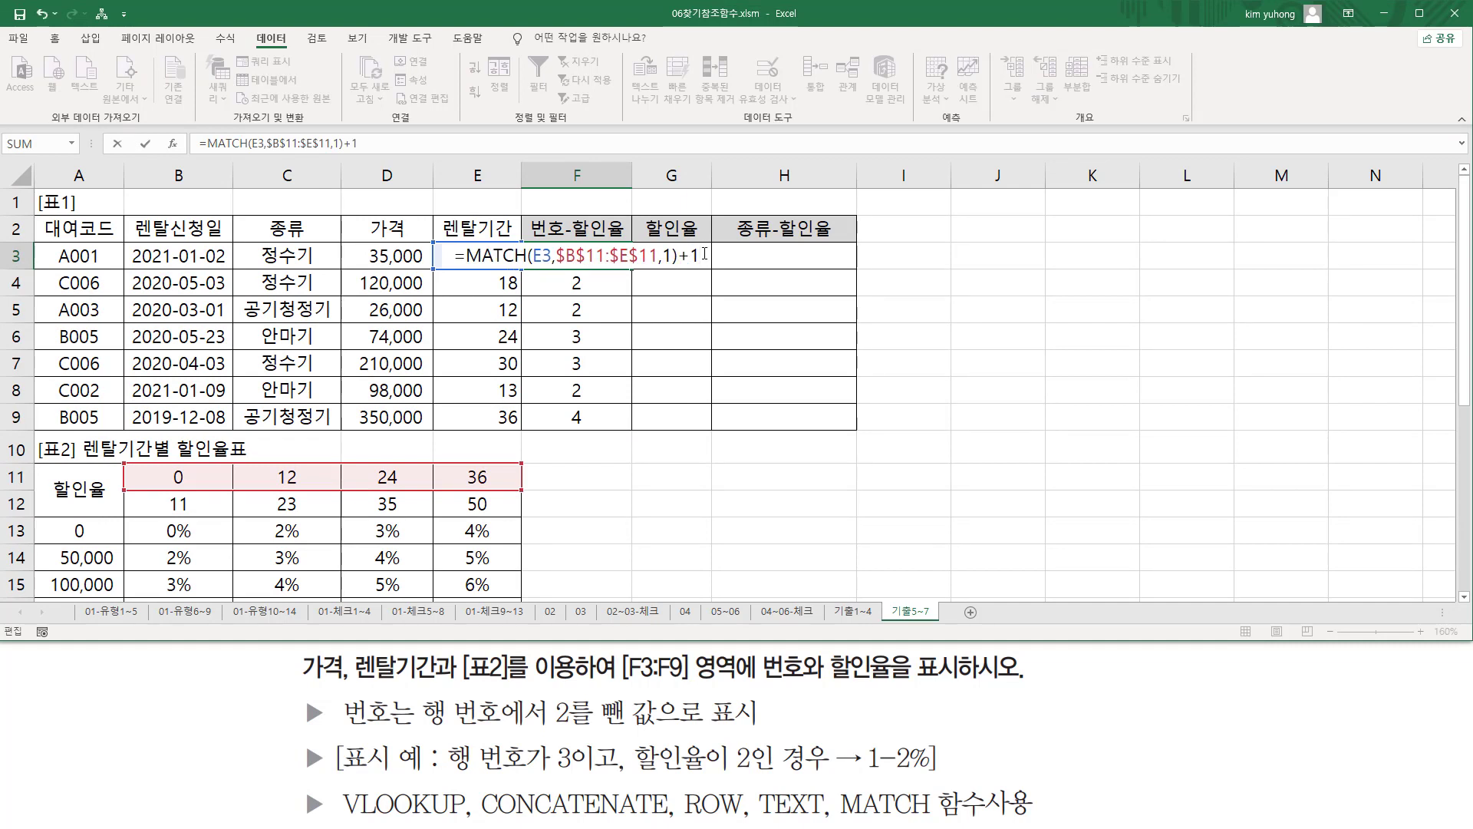
pyautogui.press('Return')
pyautogui.press('Up')
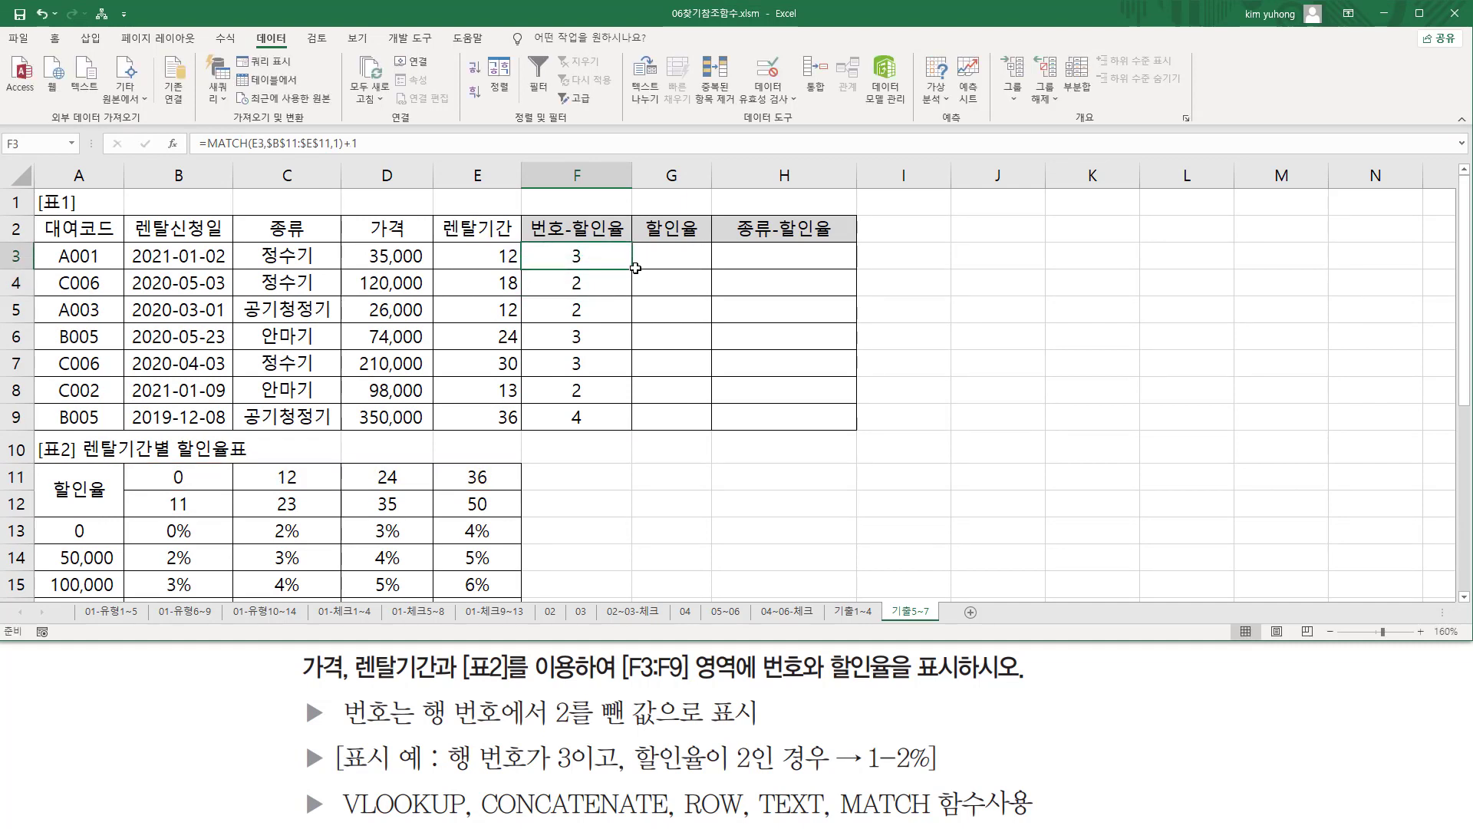
# Step: Copy F3's formula down through F9 and check F9's column number against the 36-month column of A13:E17
pyautogui.moveTo(631, 271); pyautogui.dragTo(610, 421)
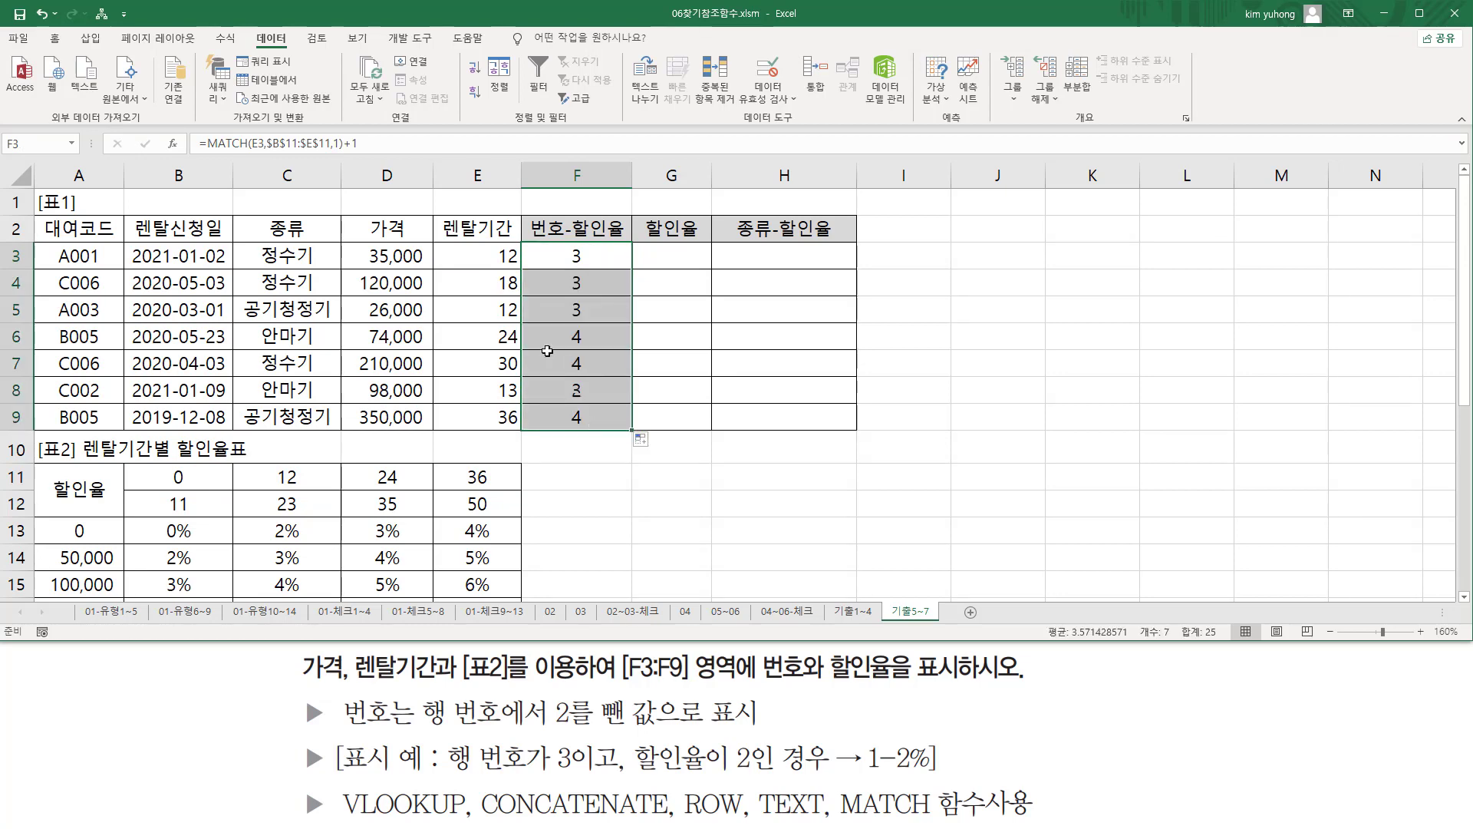
pyautogui.scroll(-2, 1276, 494)
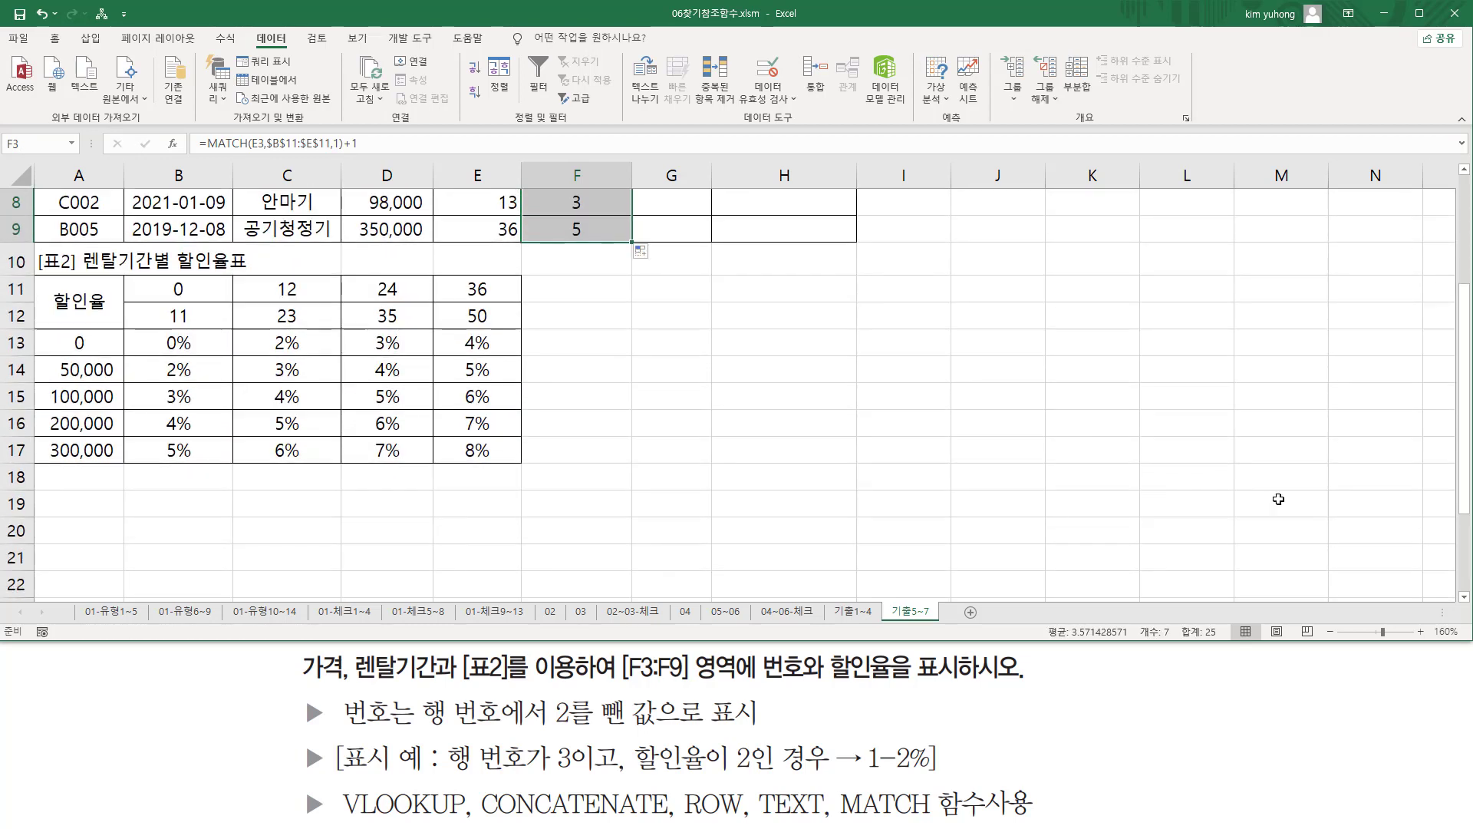
pyautogui.moveTo(37, 329)
pyautogui.mouseDown()
pyautogui.moveTo(537, 445)
pyautogui.moveTo(541, 483)
pyautogui.moveTo(525, 470)
pyautogui.mouseUp()
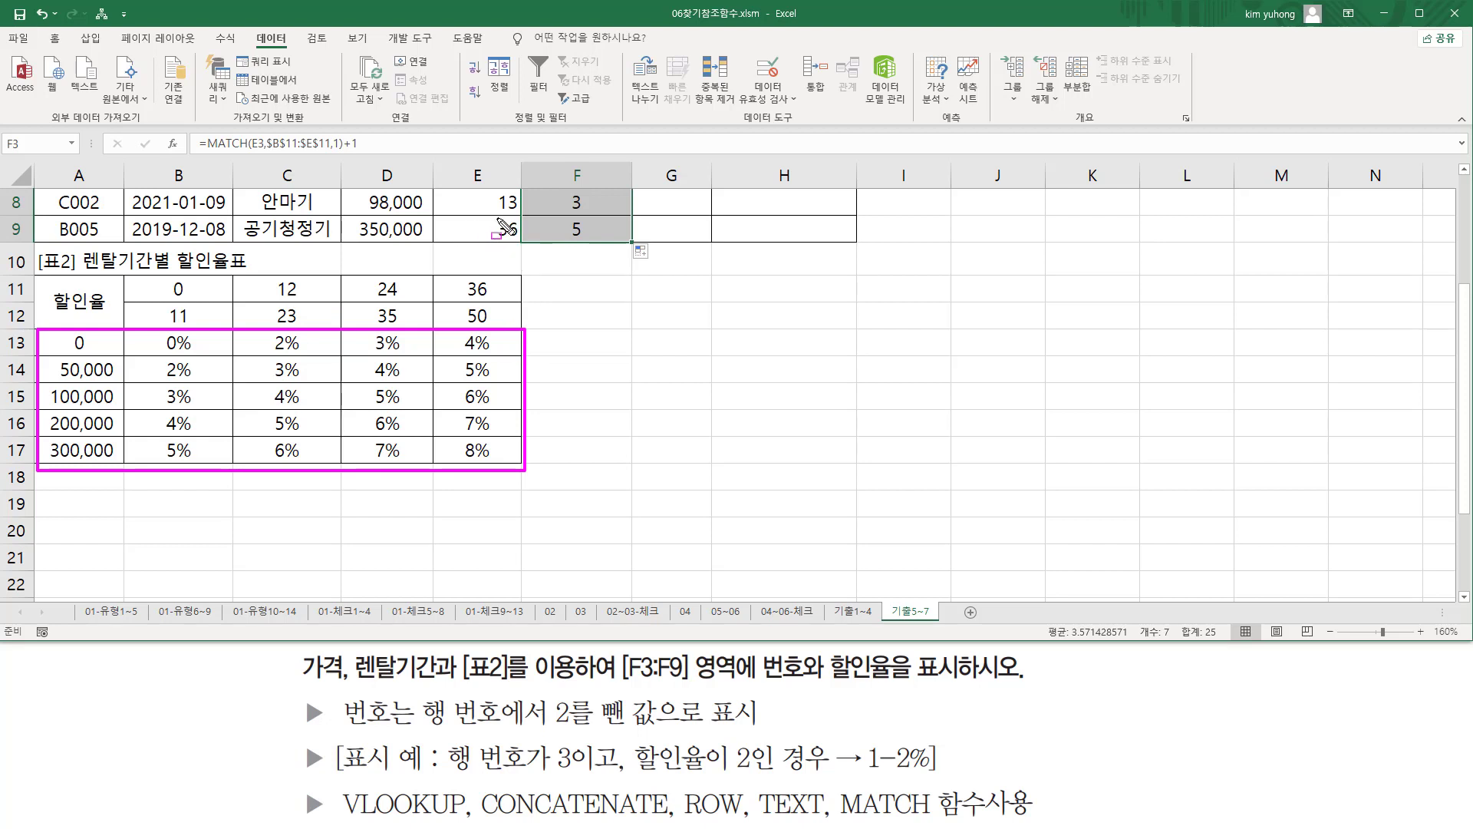
pyautogui.moveTo(499, 218)
pyautogui.mouseDown()
pyautogui.moveTo(523, 250)
pyautogui.moveTo(595, 241)
pyautogui.mouseUp()
pyautogui.moveTo(453, 267)
pyautogui.mouseDown()
pyautogui.moveTo(483, 484)
pyautogui.moveTo(504, 474)
pyautogui.mouseUp()
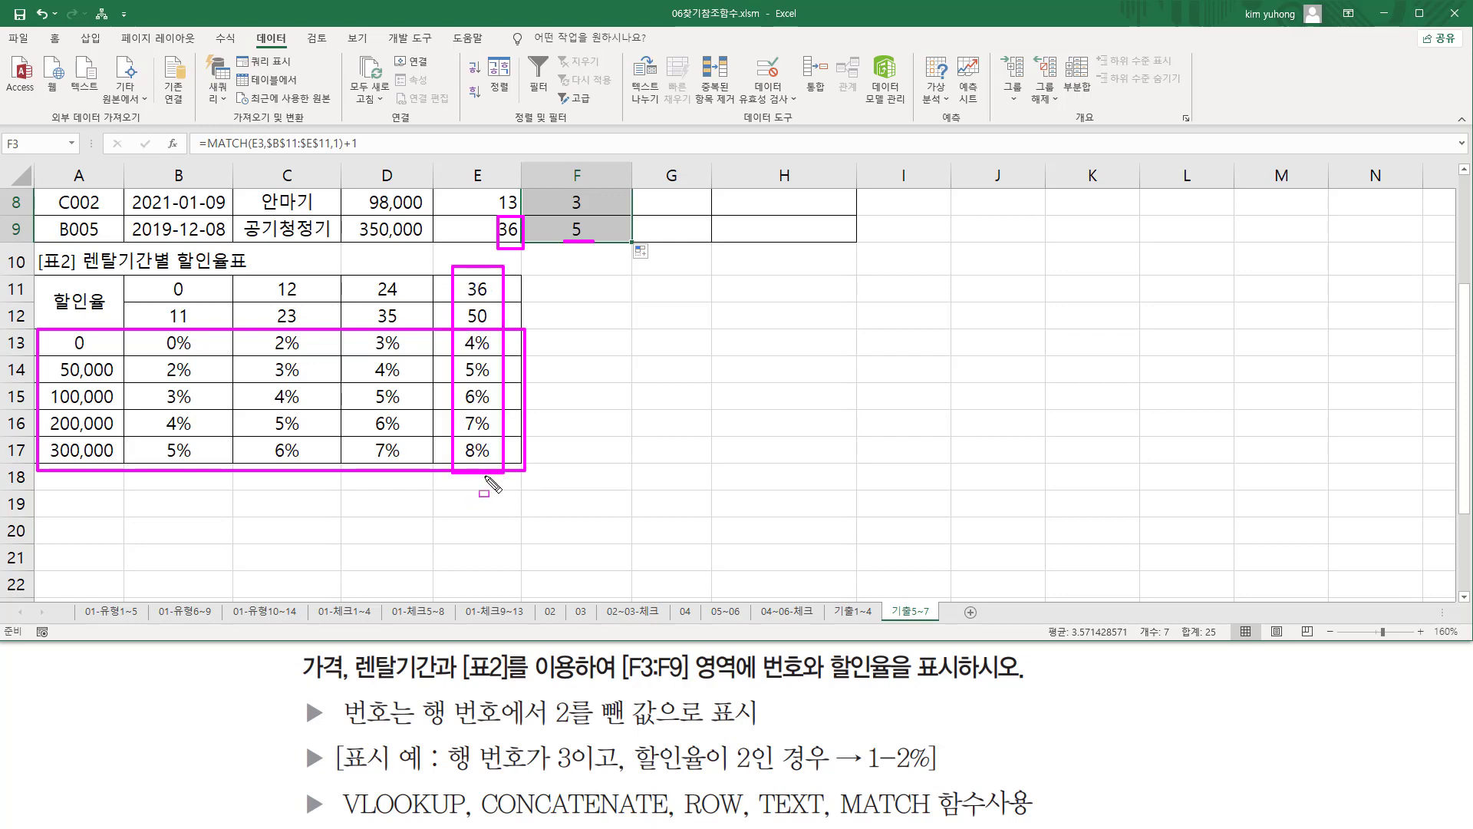
pyautogui.press('Escape')
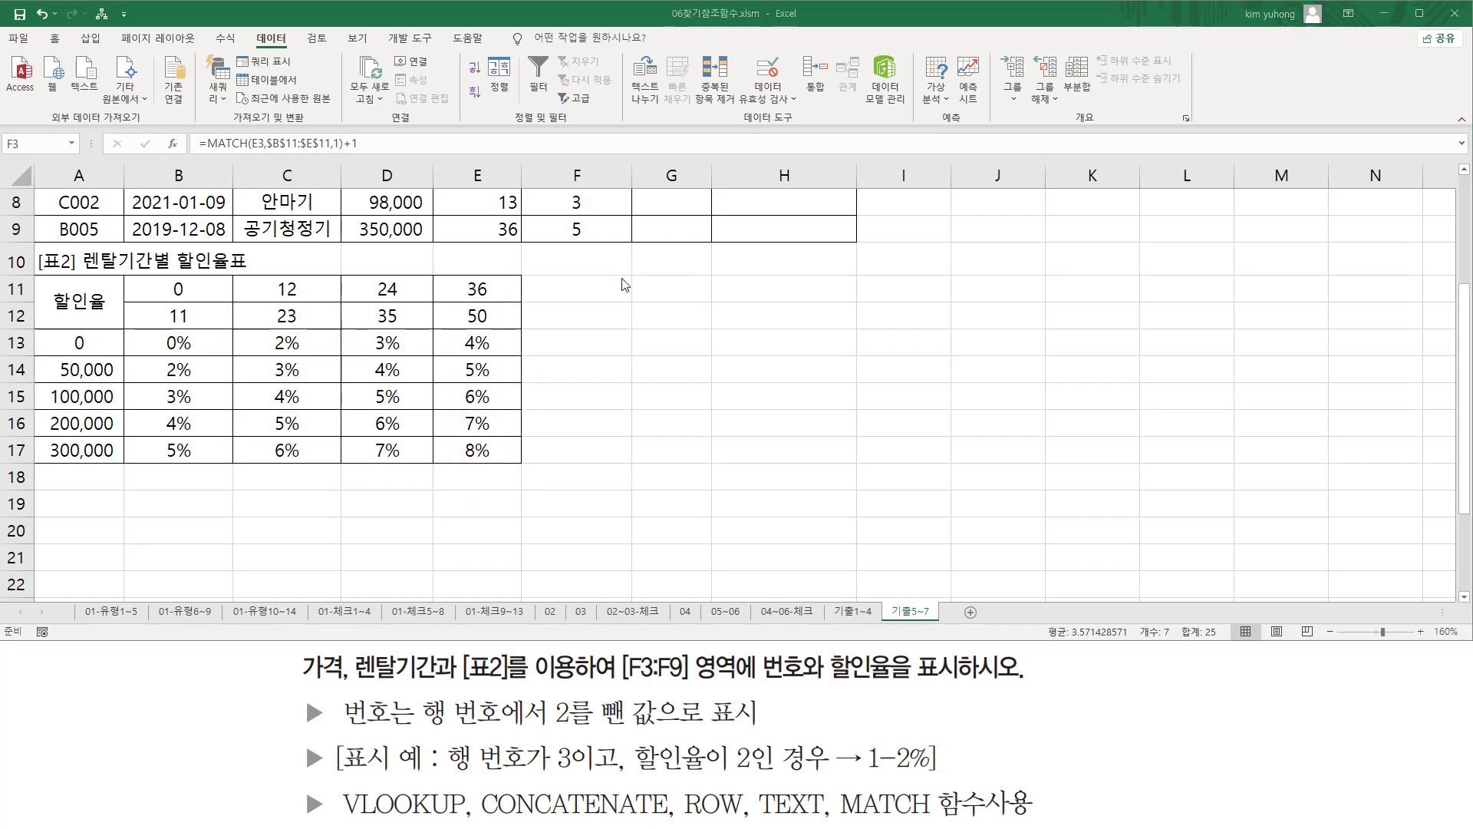
# Step: Cut the expression MATCH(E3,$B$11:$E$11,1)+1 out of the F3 formula, keeping only the equals sign
pyautogui.scroll(3, 591, 250)
pyautogui.click(590, 261)
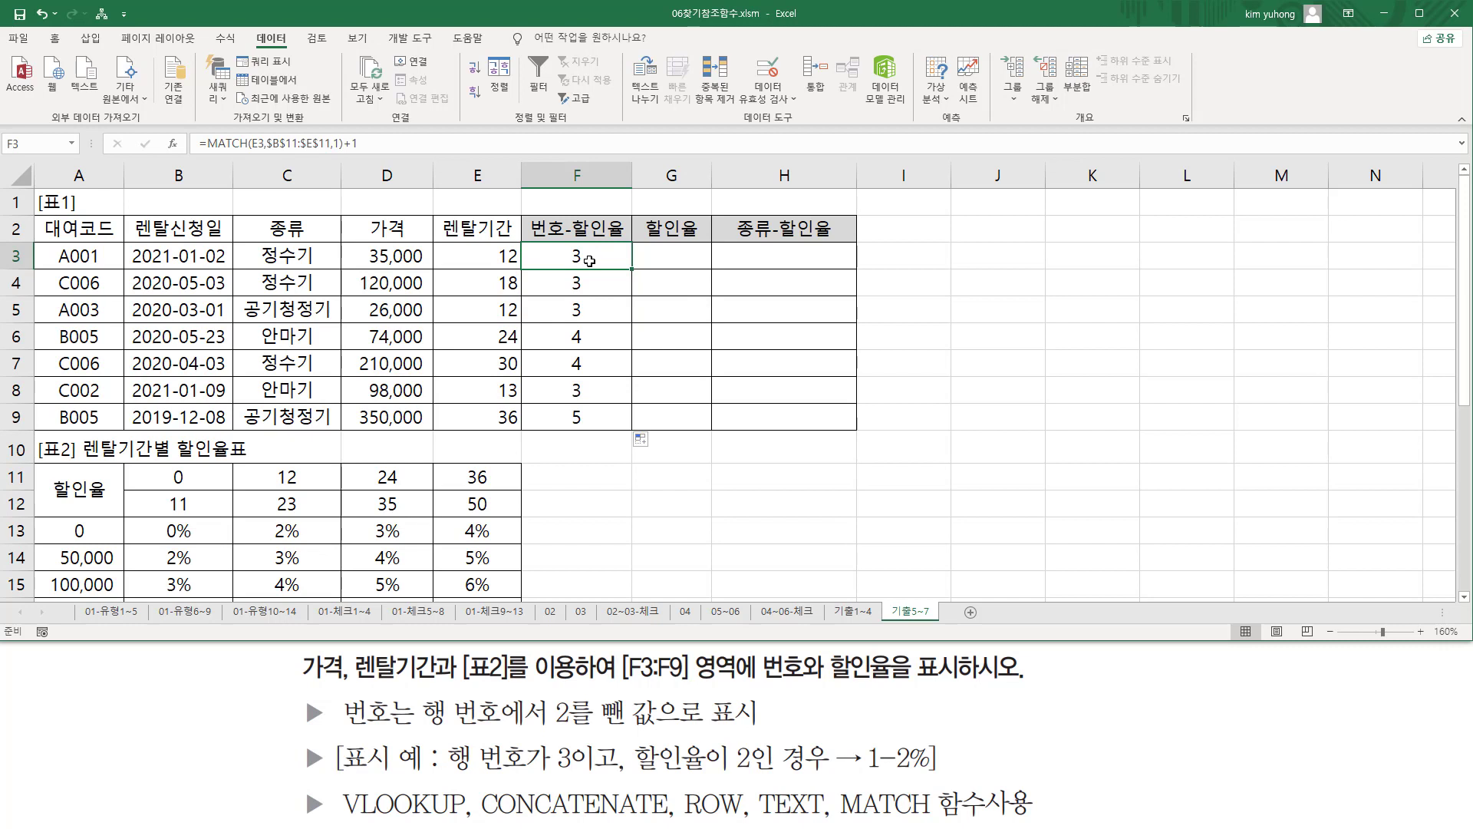
pyautogui.doubleClick(582, 260)
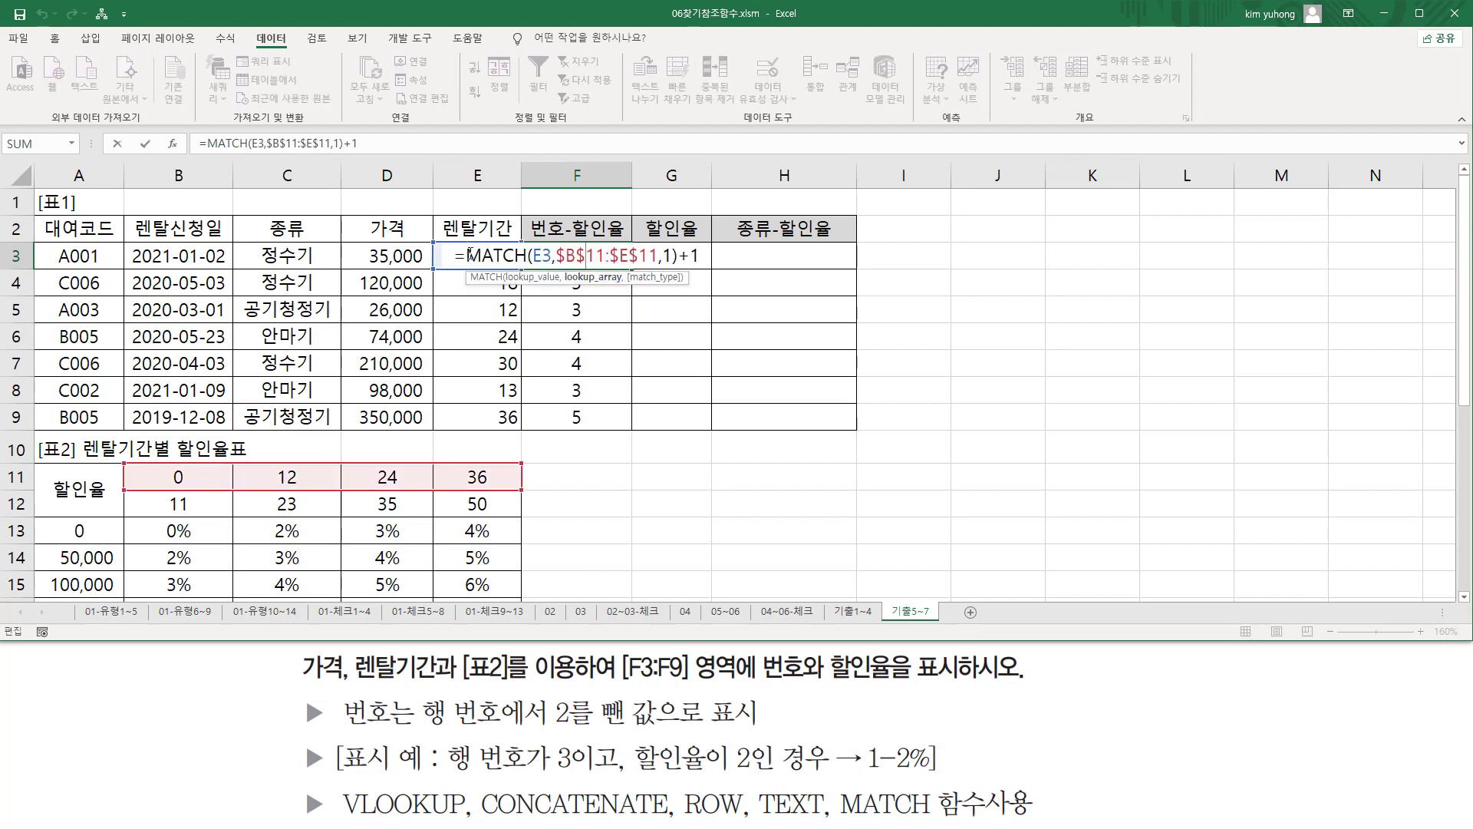
pyautogui.moveTo(470, 253); pyautogui.dragTo(698, 255)
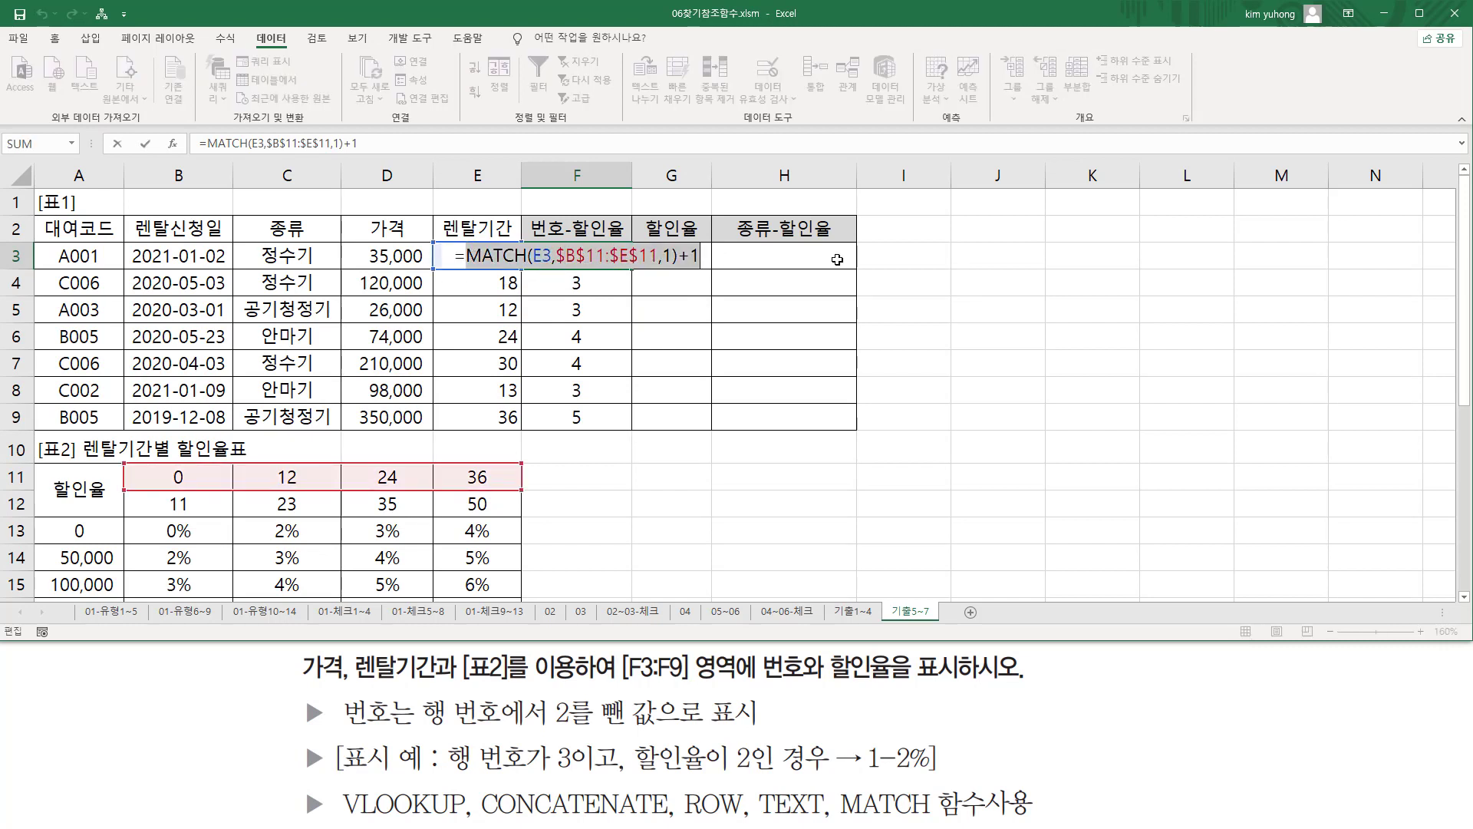
pyautogui.hotkey('ctrl', 'x')
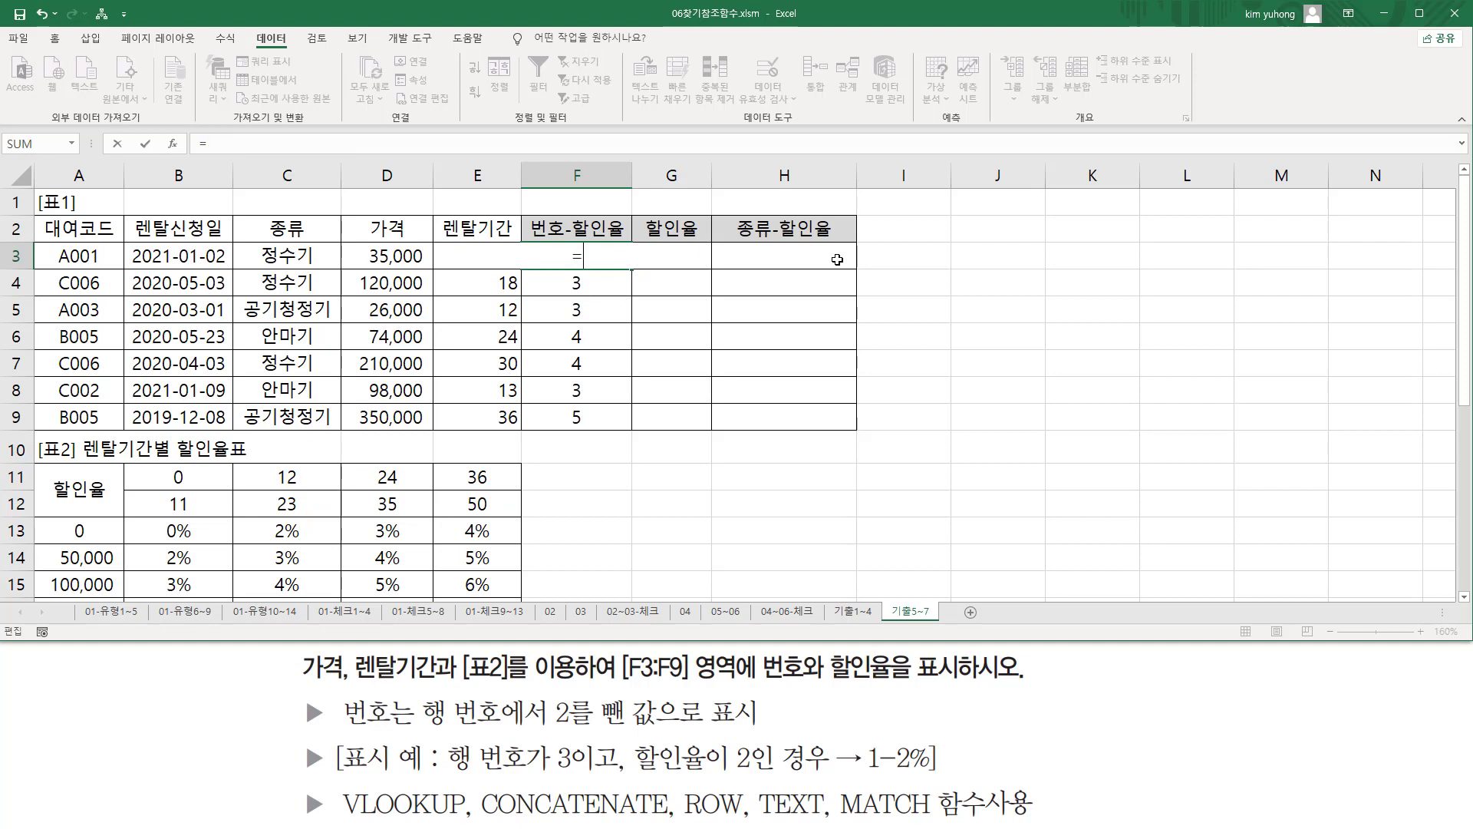
# Step: Start a VLOOKUP in F3 with D3 as the lookup value and A13:E17 as the table array
pyautogui.write('vlo')
pyautogui.press('Tab')
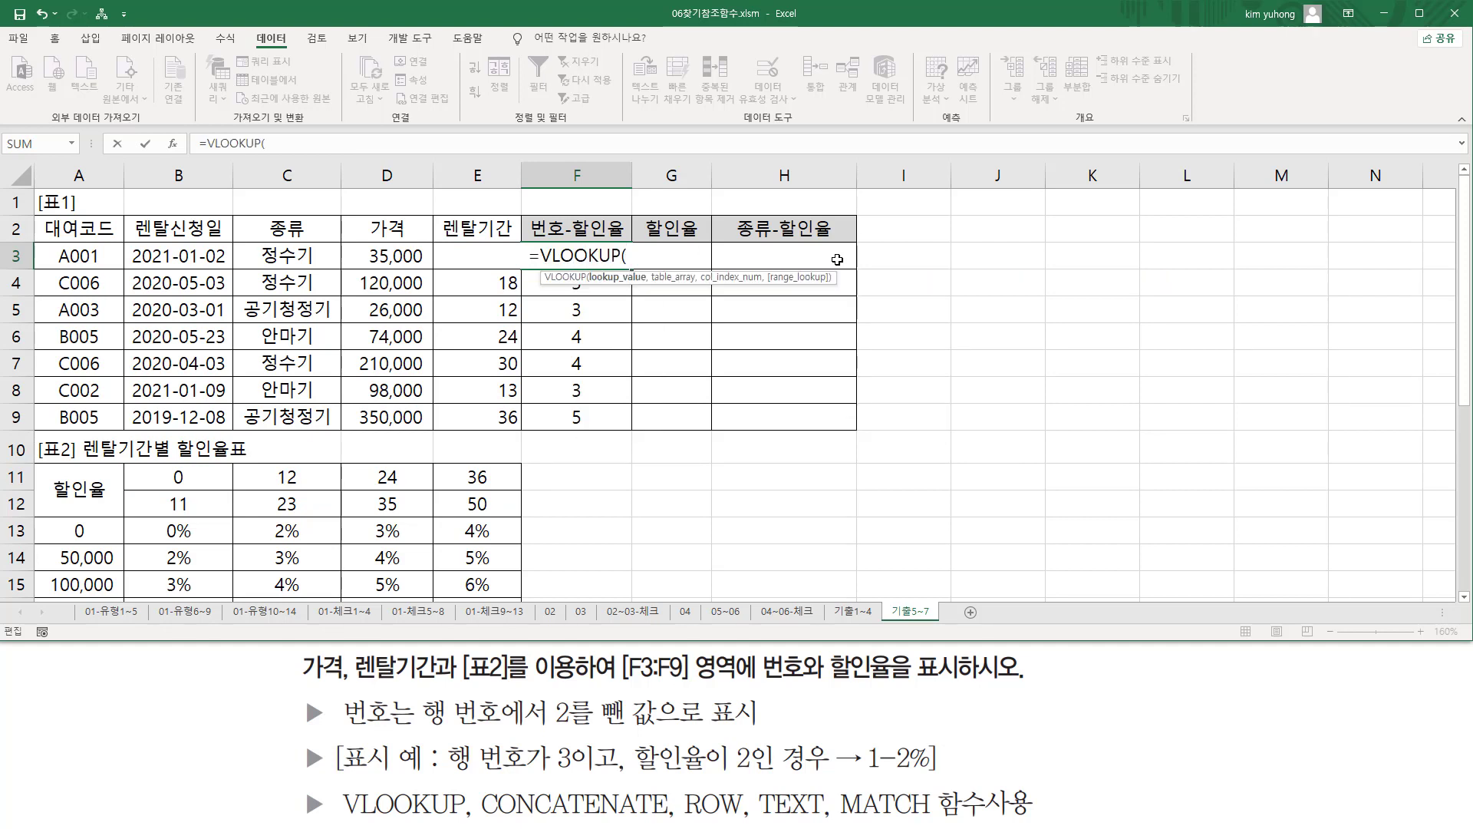
pyautogui.click(402, 259)
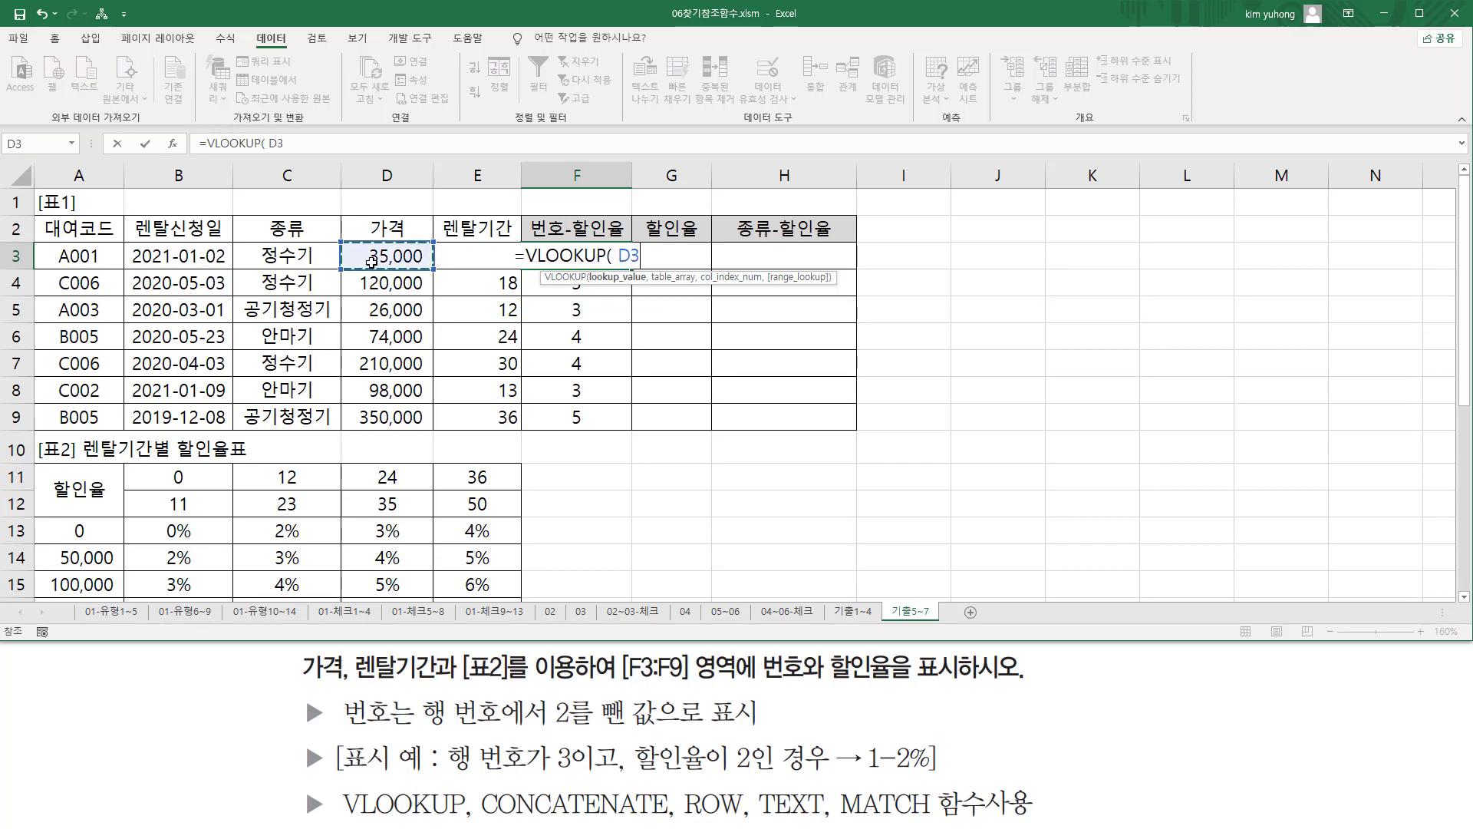
pyautogui.write(',')
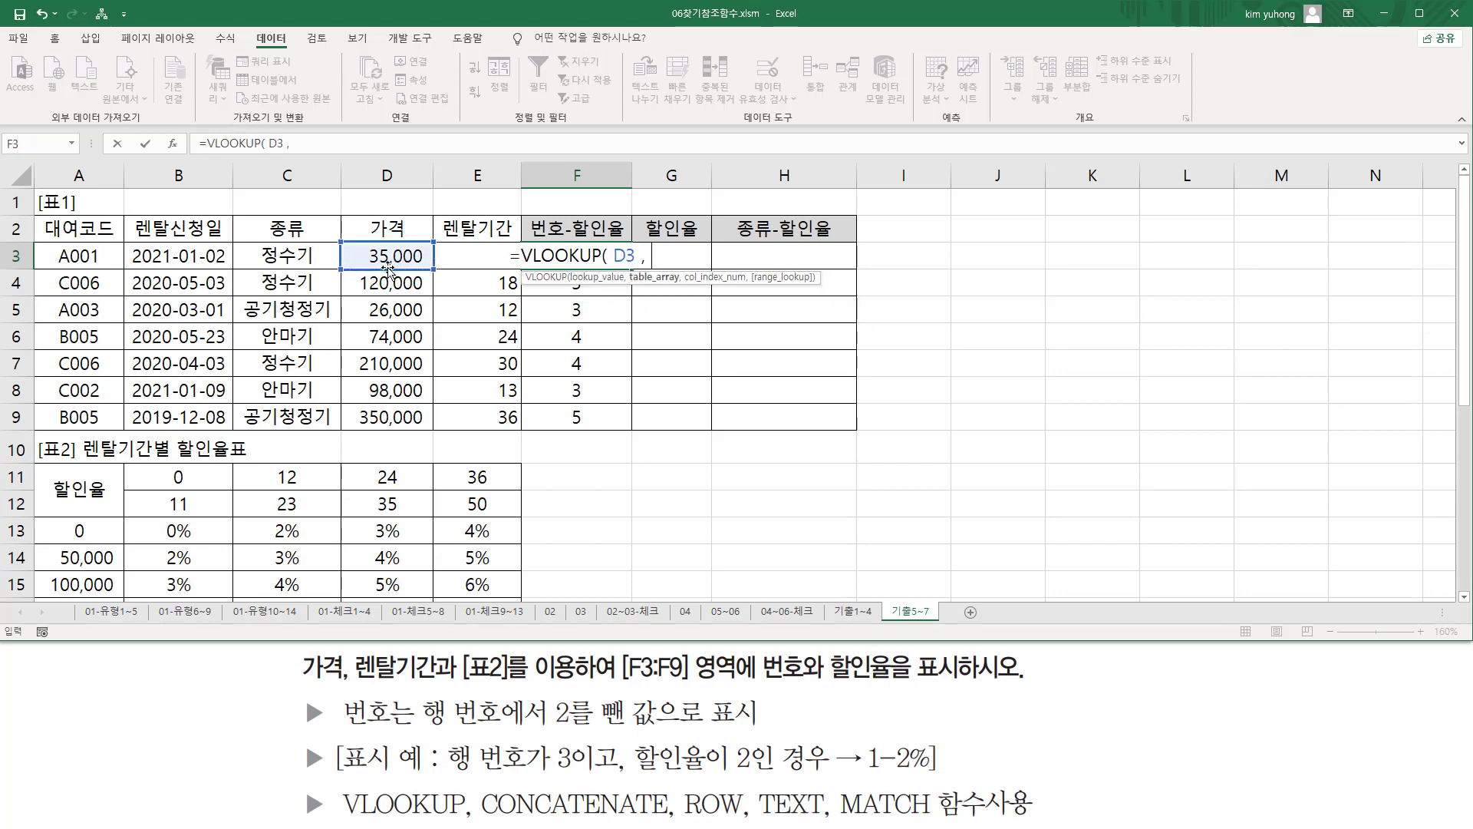
pyautogui.scroll(-3, 383, 270)
pyautogui.moveTo(81, 342); pyautogui.dragTo(470, 464)
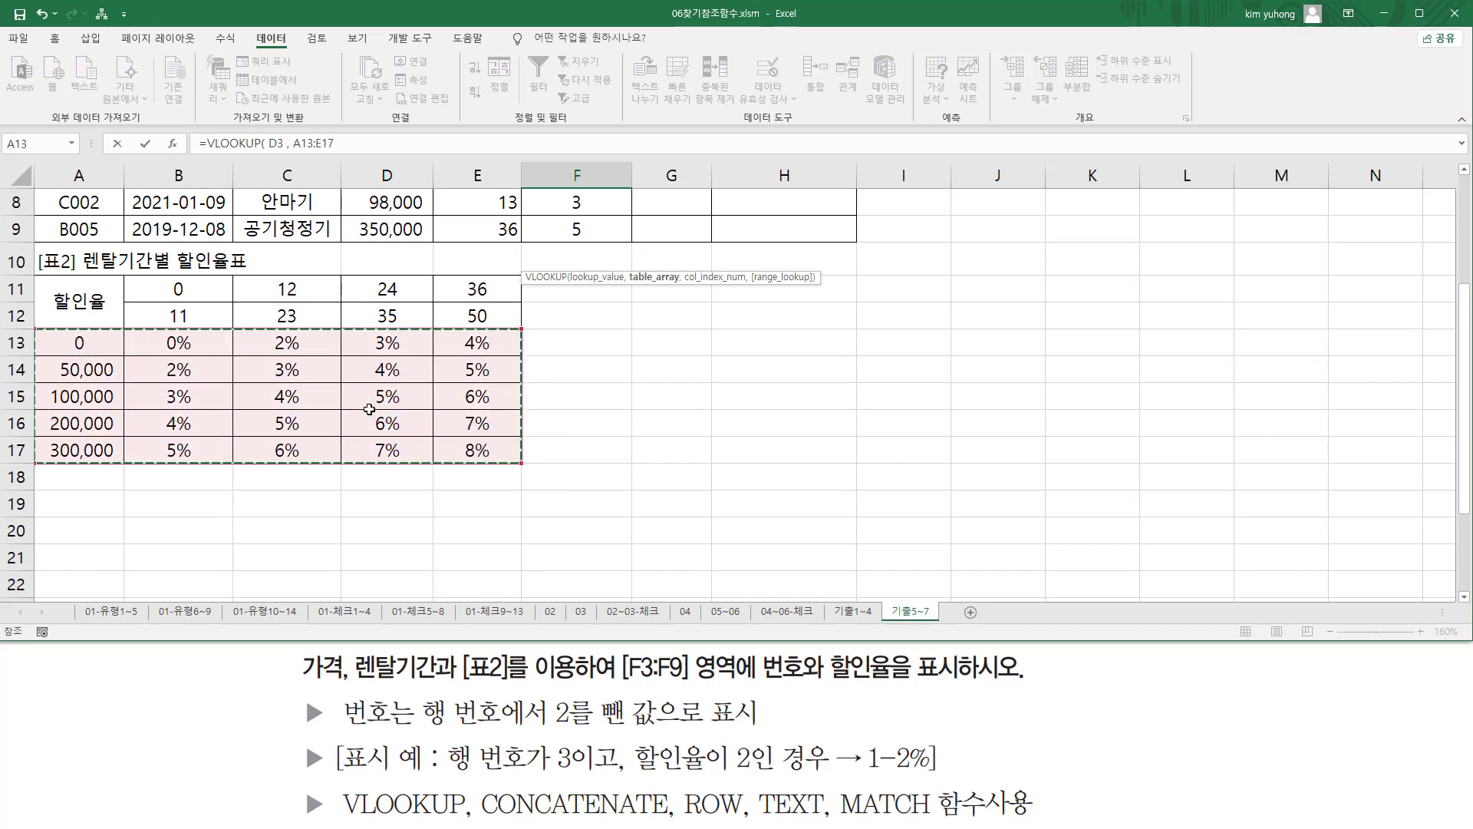
pyautogui.write(',')
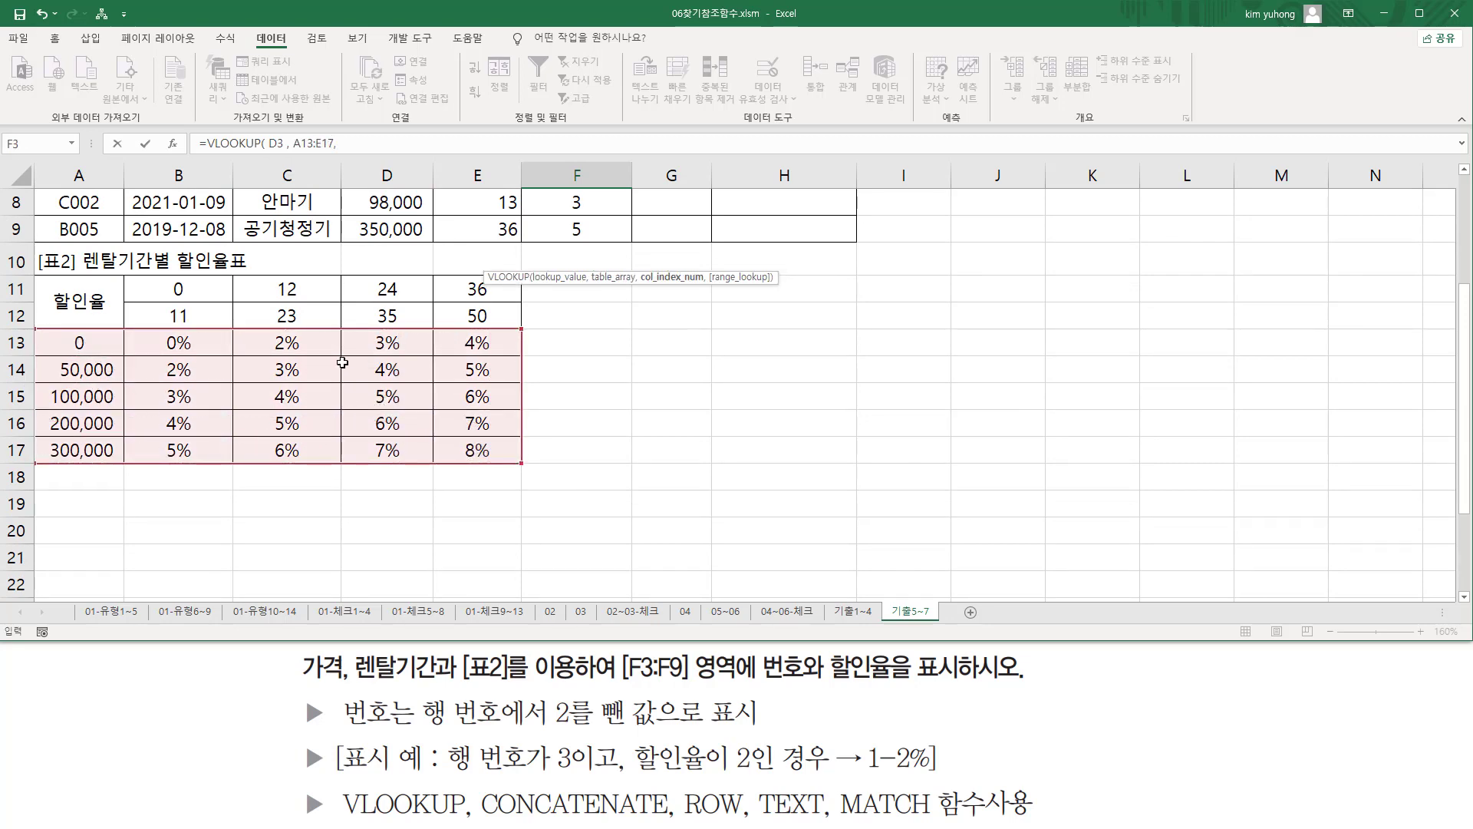
# Step: Paste MATCH(E3,$B$11:$E$11,1)+1 as the VLOOKUP's column index and close the function without a range_lookup argument
pyautogui.scroll(3, 342, 362)
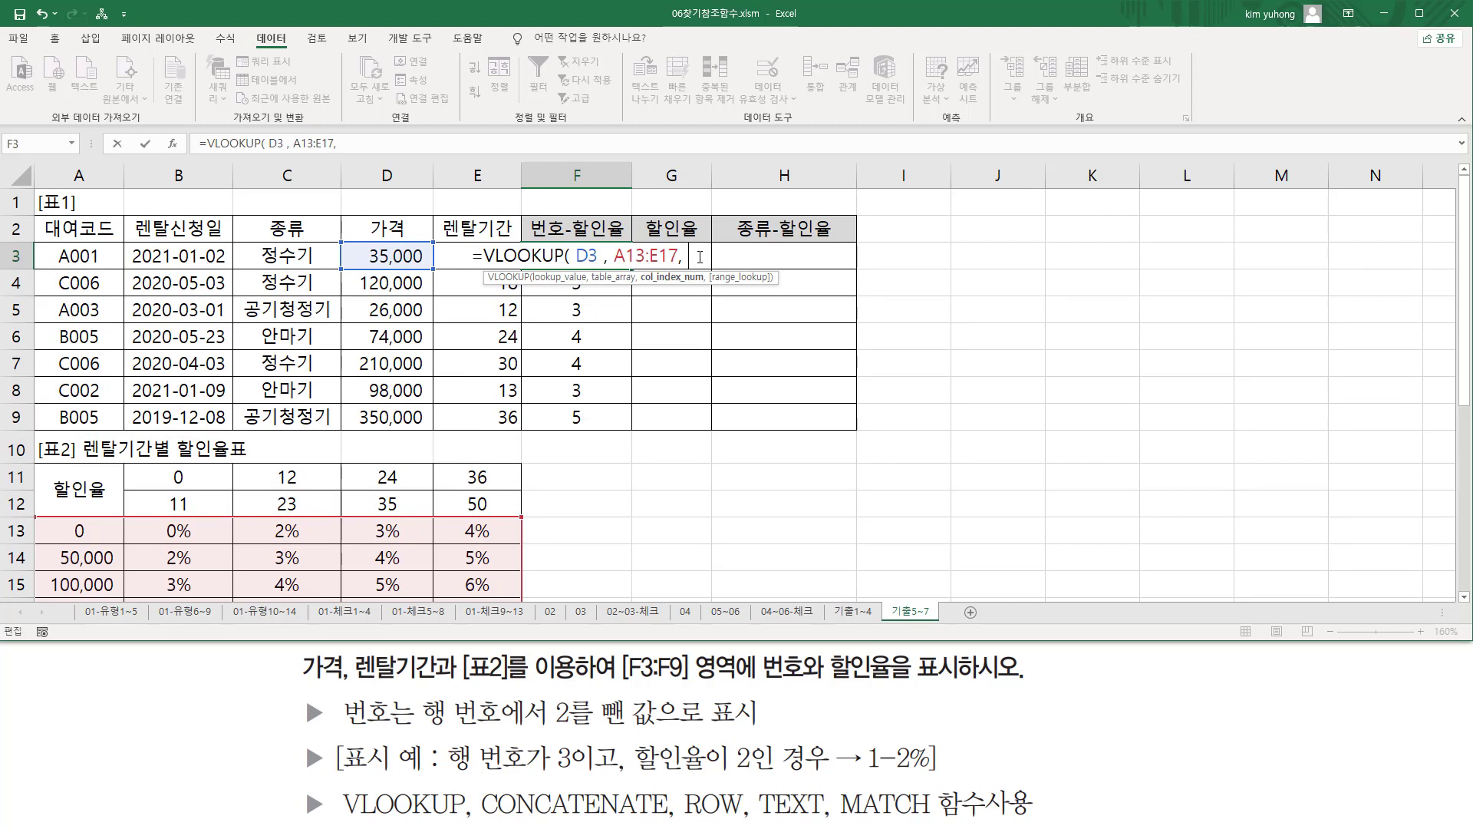
pyautogui.hotkey('ctrl', 'v')
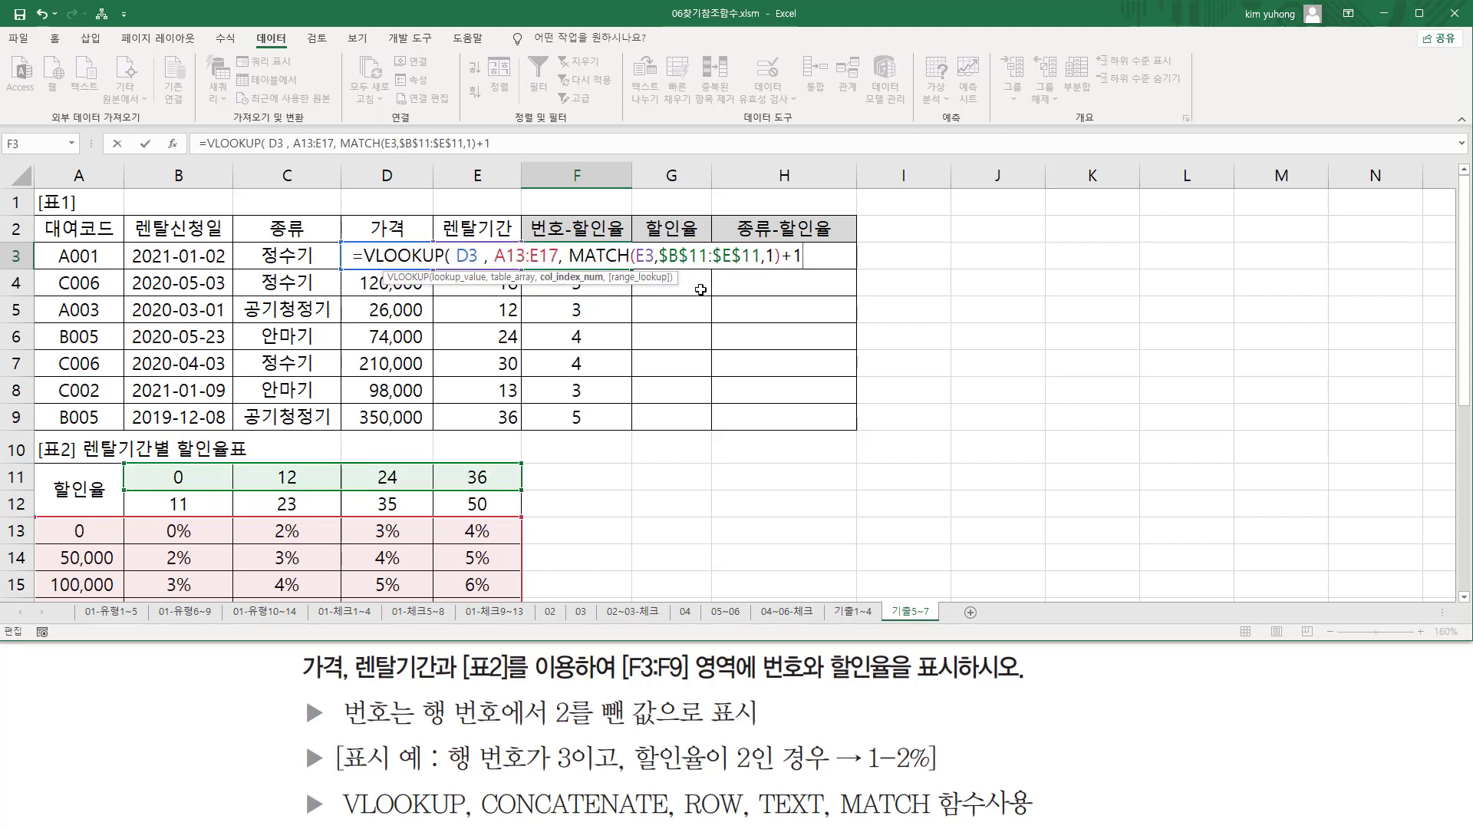
pyautogui.write(',')
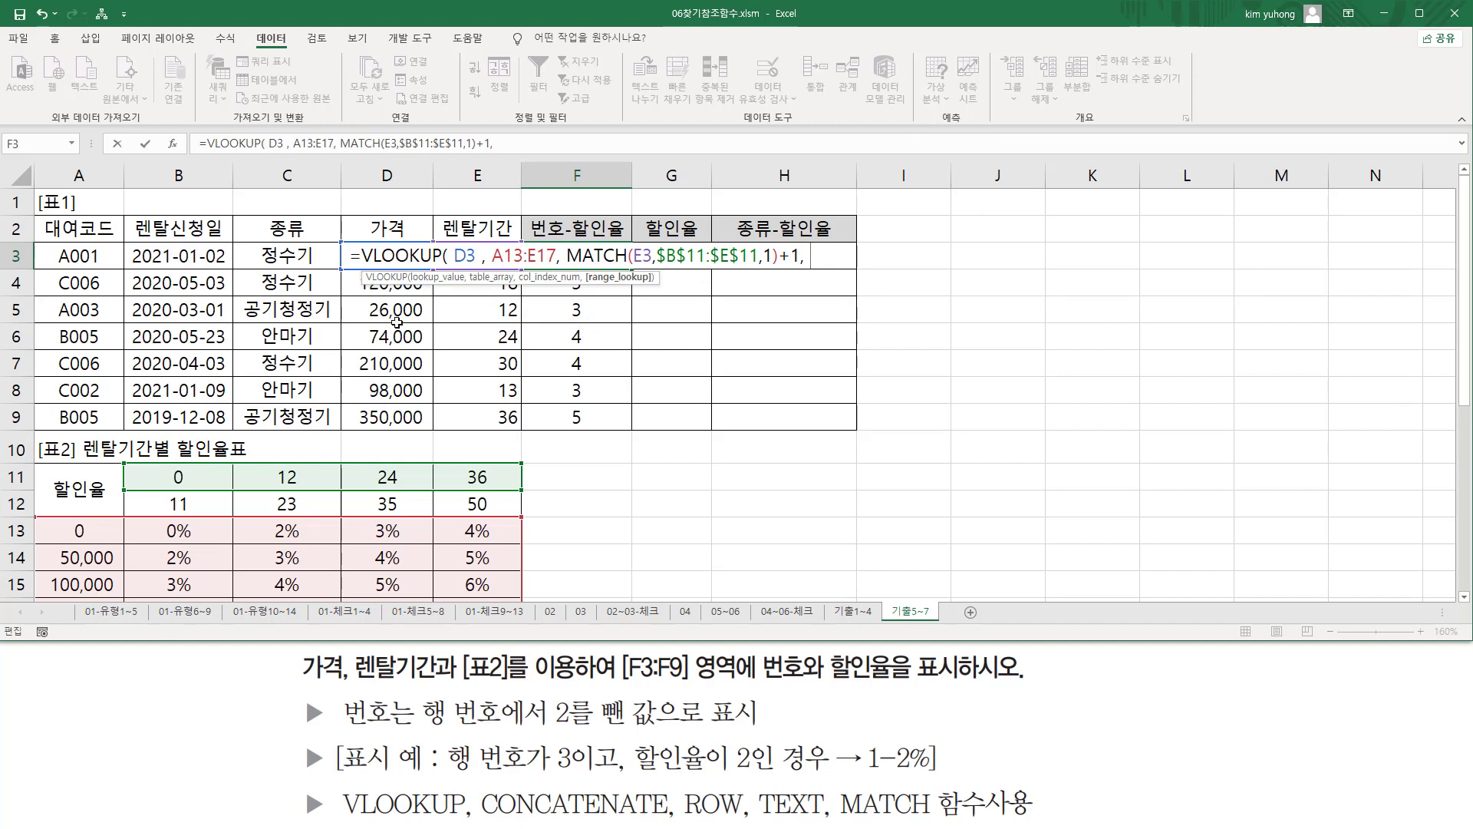
pyautogui.scroll(-2, 396, 322)
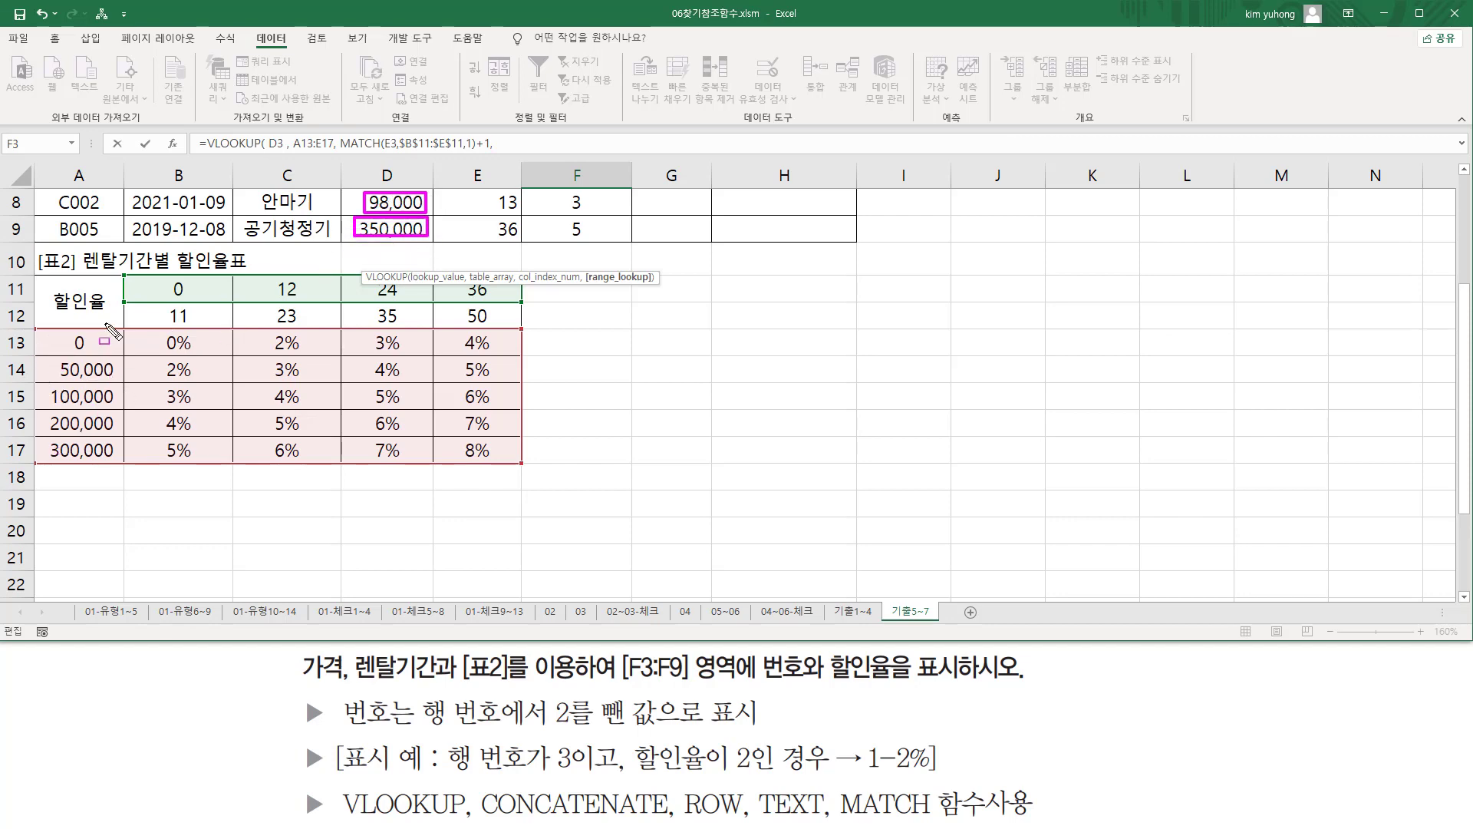
pyautogui.scroll(3, 782, 270)
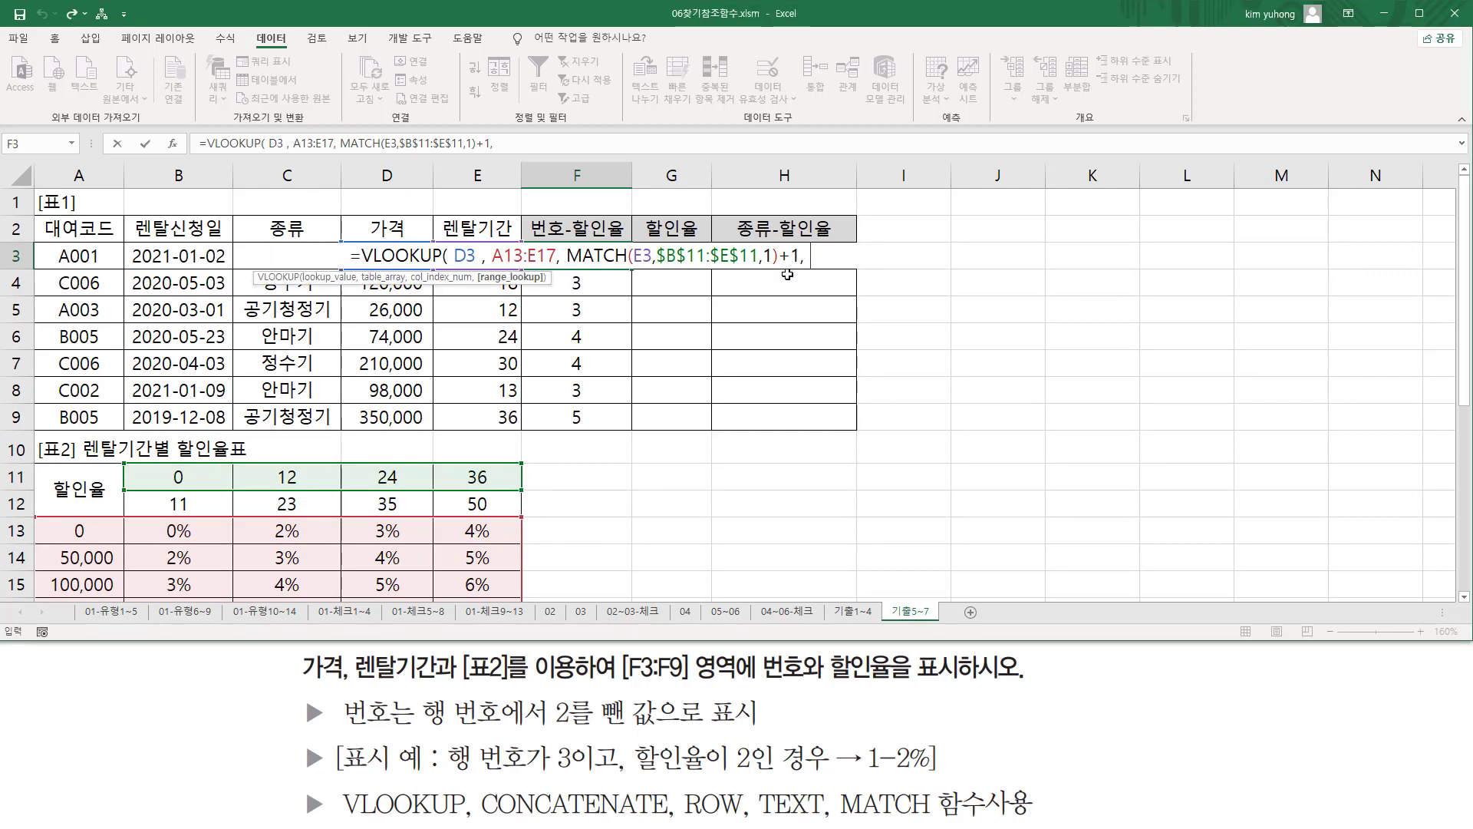
pyautogui.press('BackSpace')
pyautogui.write(')')
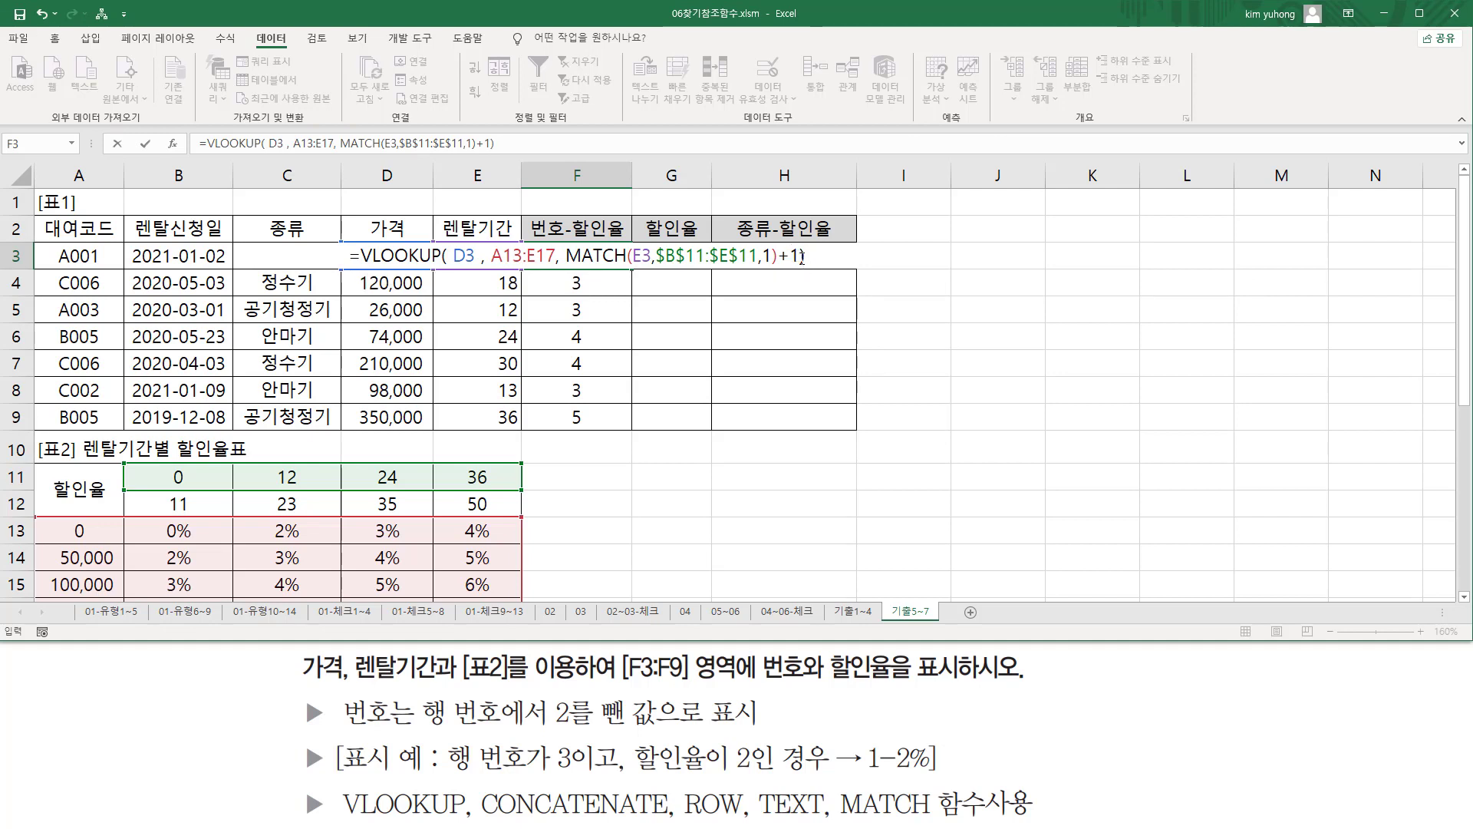
pyautogui.click(802, 259)
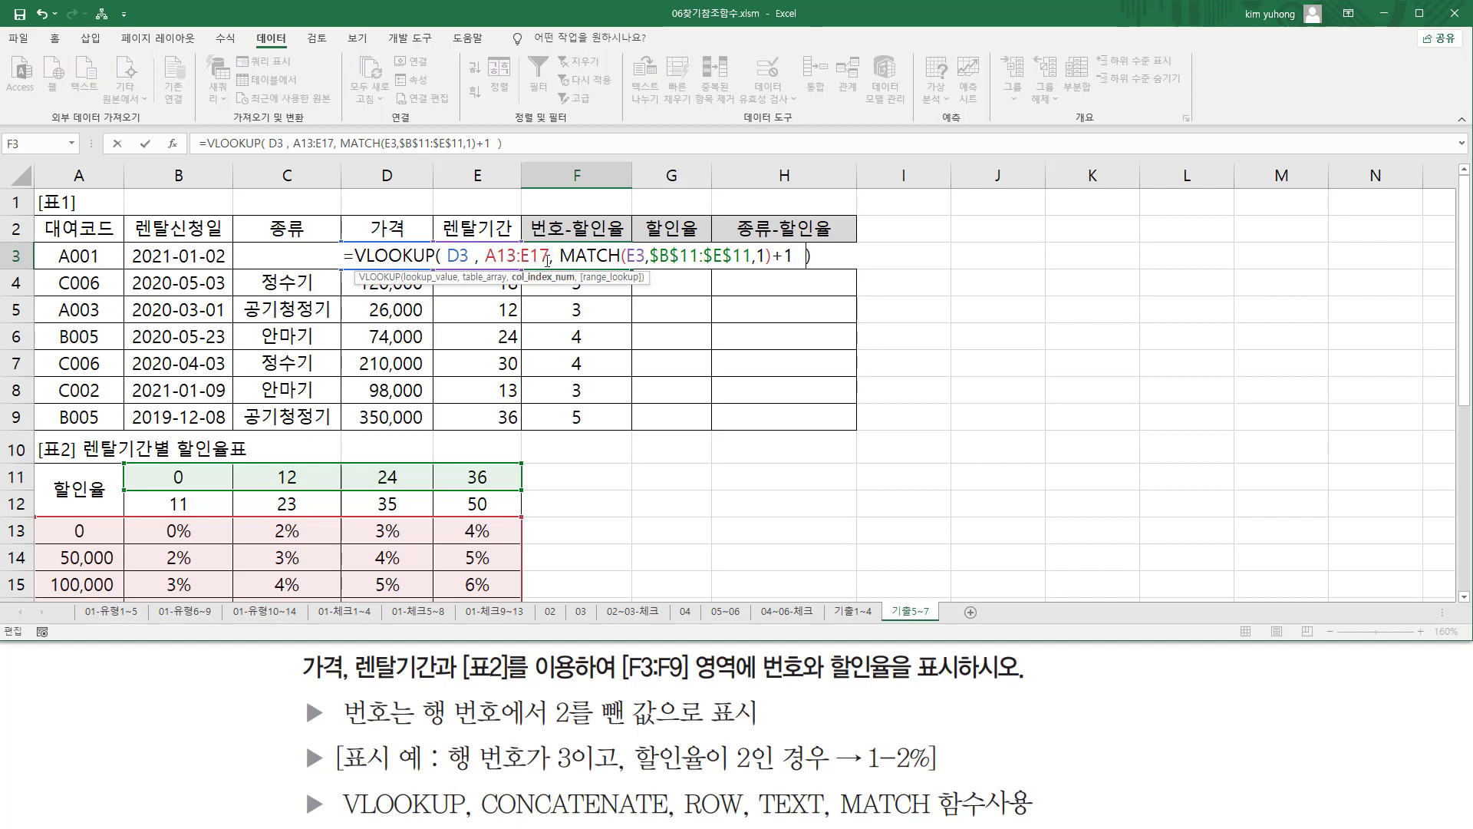
pyautogui.click(547, 259)
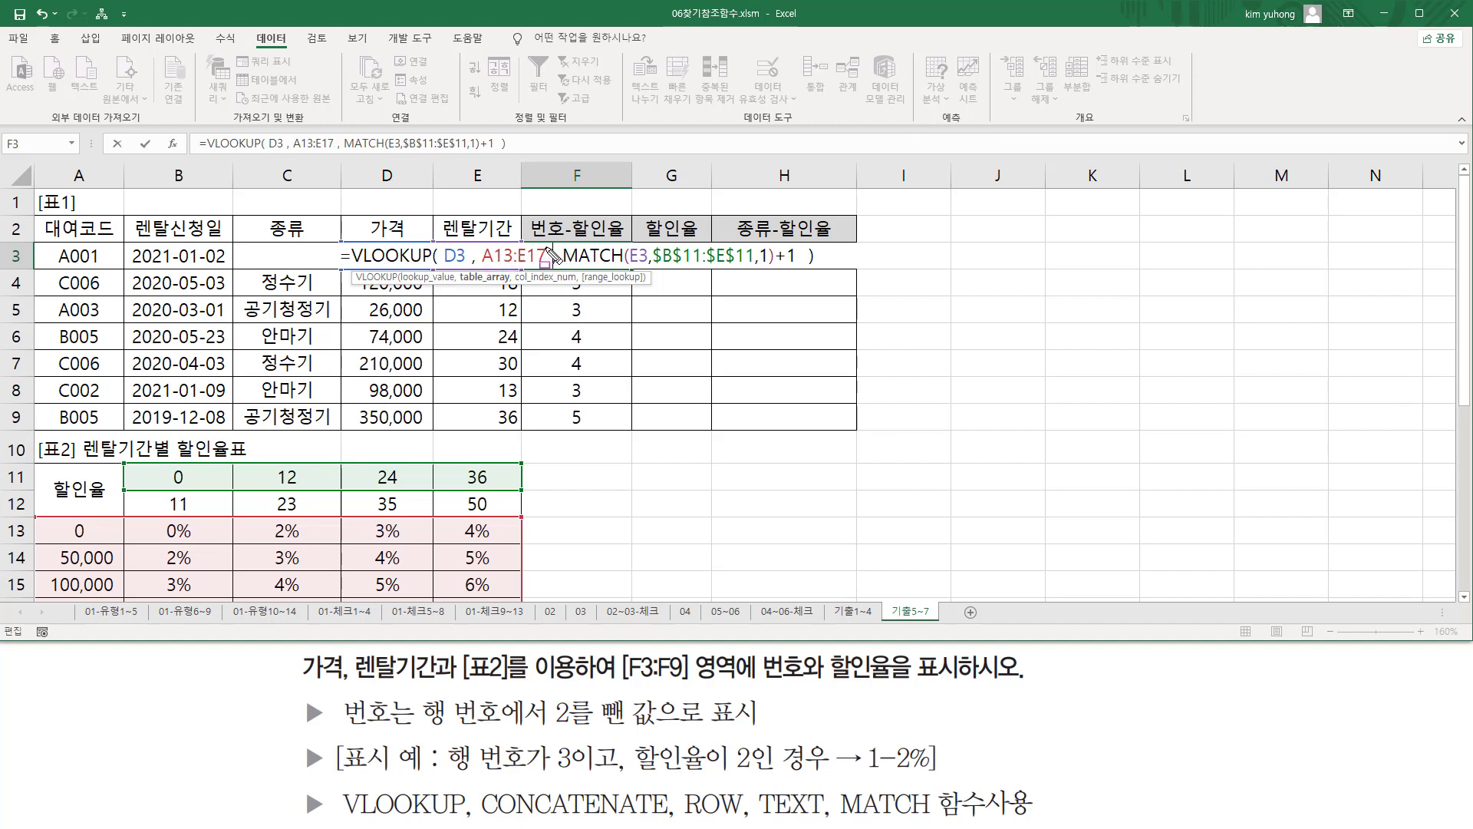
# Step: Make the table range in F3's VLOOKUP absolute as $A$13:$E$17
pyautogui.moveTo(544, 248)
pyautogui.mouseDown()
pyautogui.moveTo(610, 266)
pyautogui.moveTo(607, 295)
pyautogui.mouseUp()
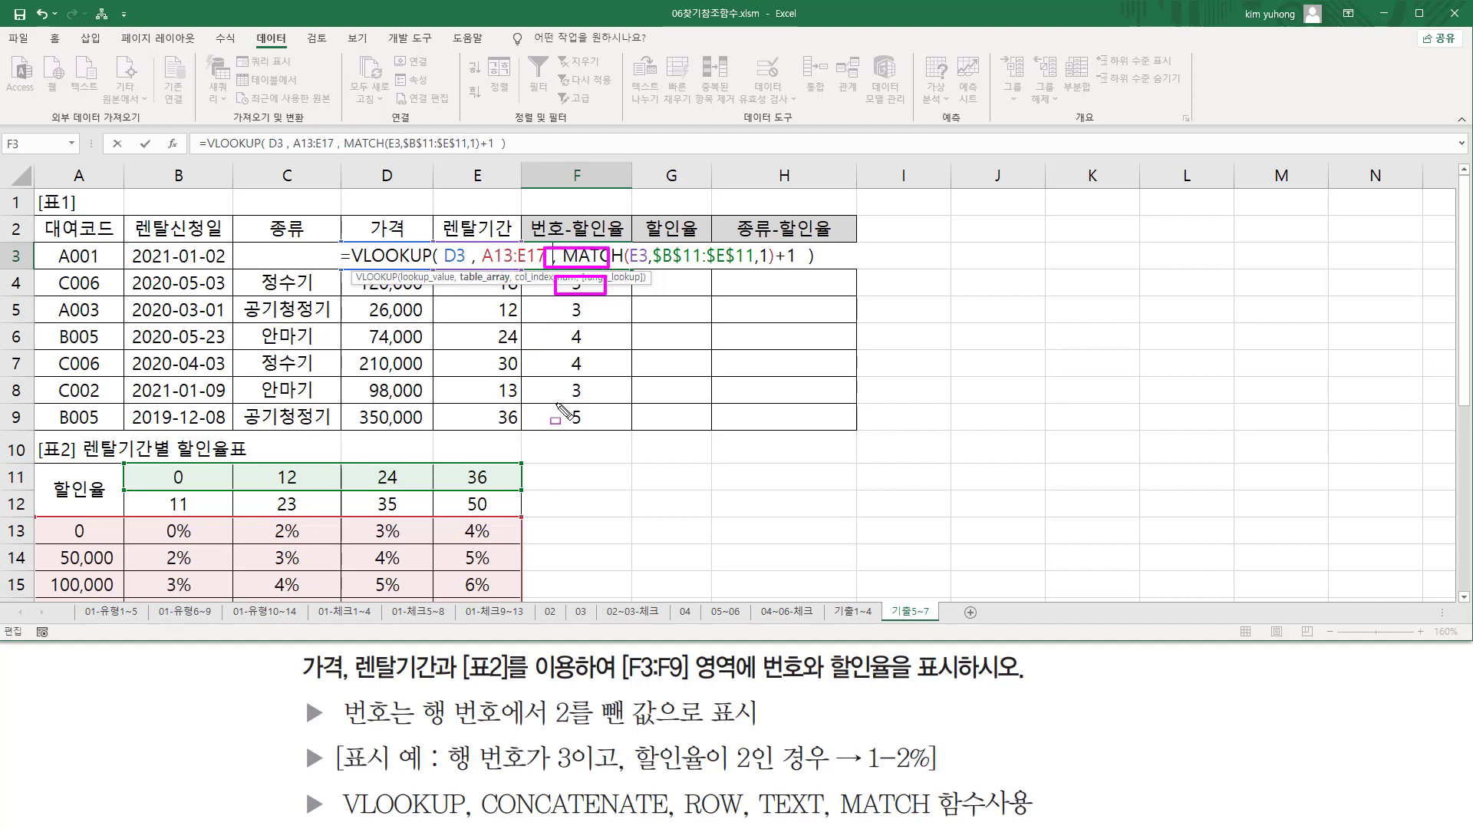
pyautogui.moveTo(556, 405); pyautogui.dragTo(599, 424)
pyautogui.moveTo(36, 517); pyautogui.dragTo(525, 611)
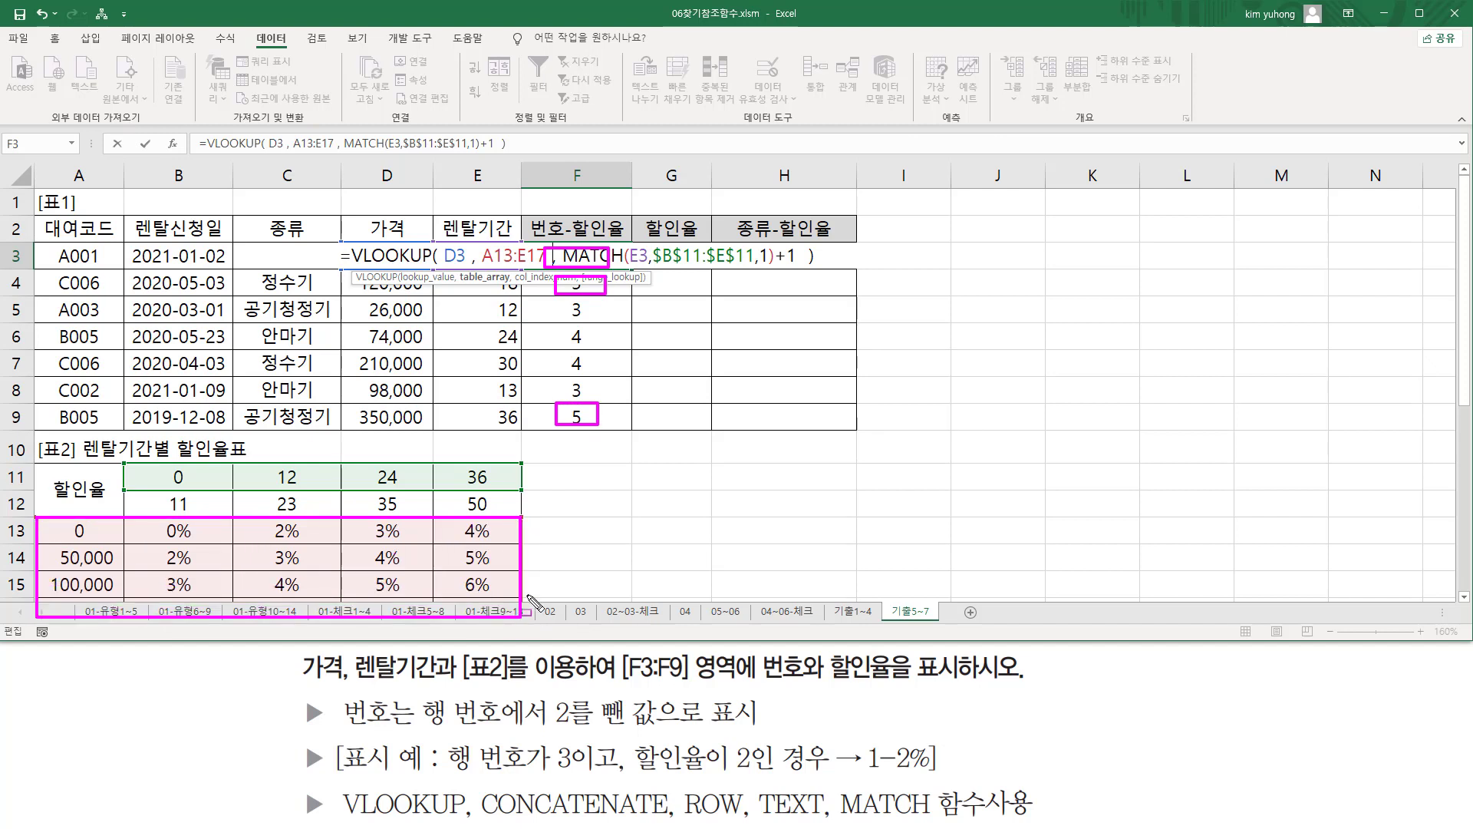
pyautogui.press('Escape')
pyautogui.moveTo(480, 244); pyautogui.dragTo(550, 270)
pyautogui.press('Escape')
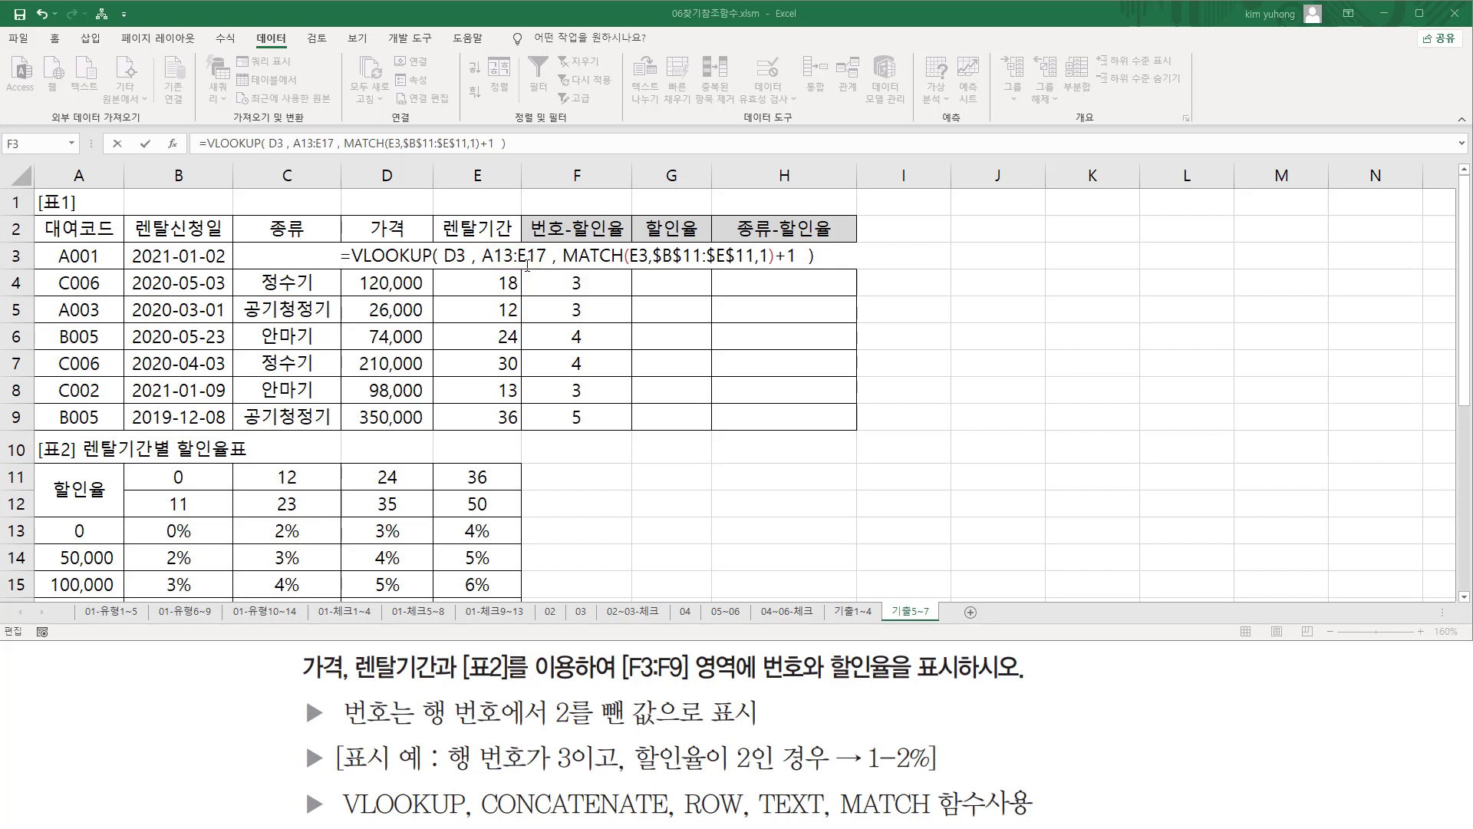
pyautogui.moveTo(492, 255); pyautogui.dragTo(538, 258)
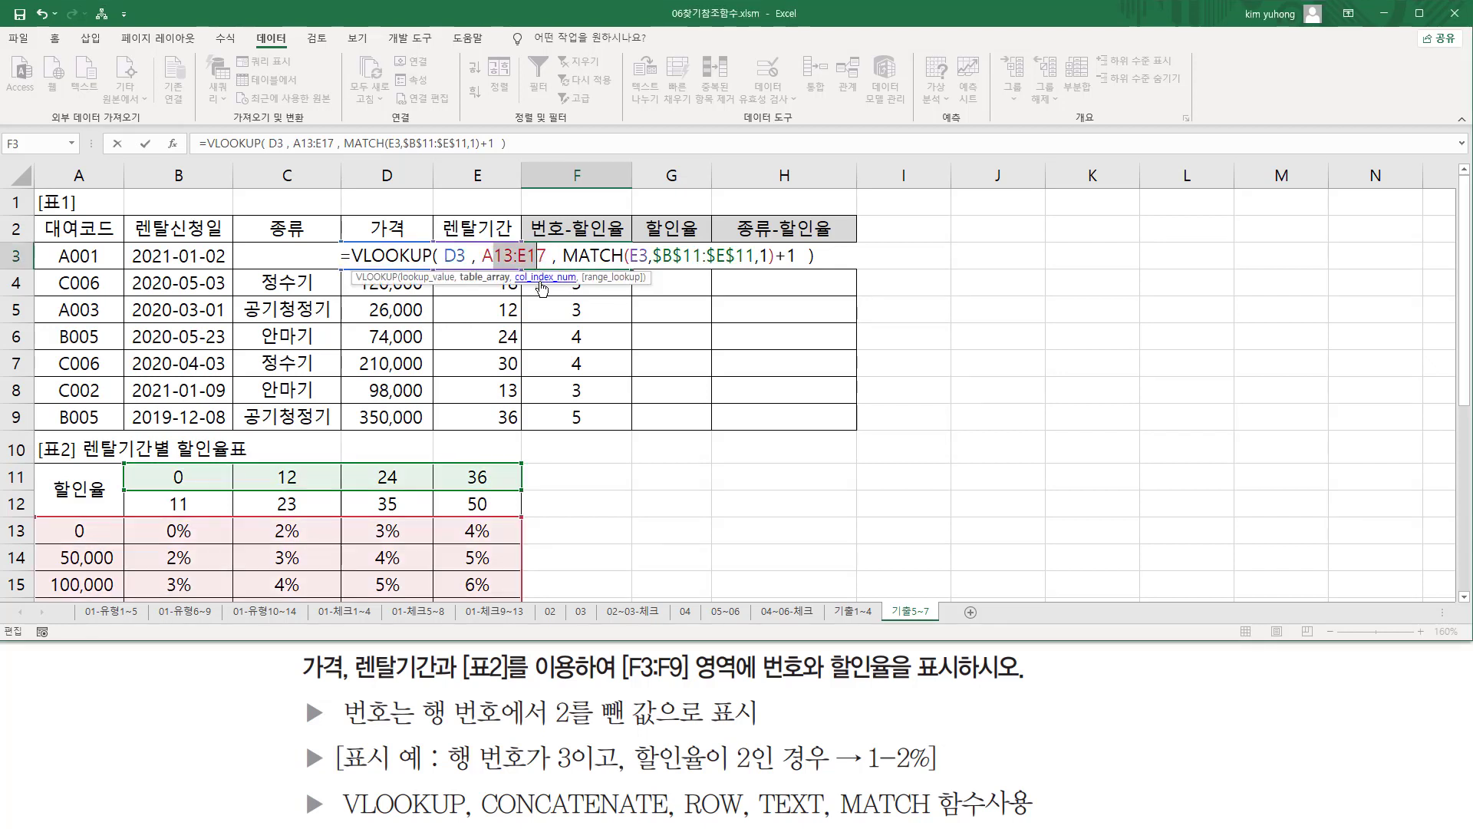
pyautogui.press('F4')
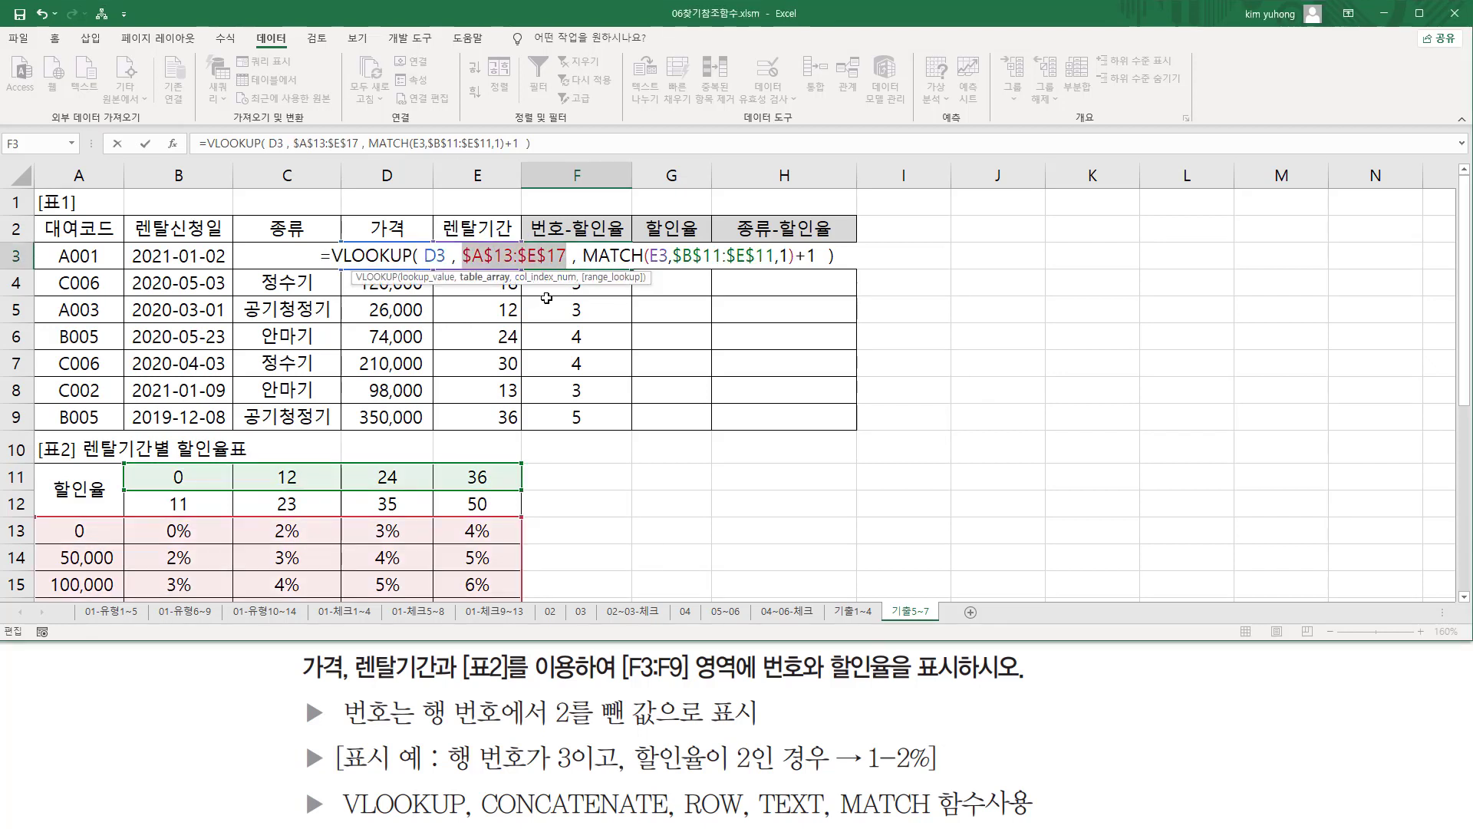
# Step: Review the three VLOOKUP arguments in F3, enter the formula and copy it down through F9
pyautogui.click(423, 246)
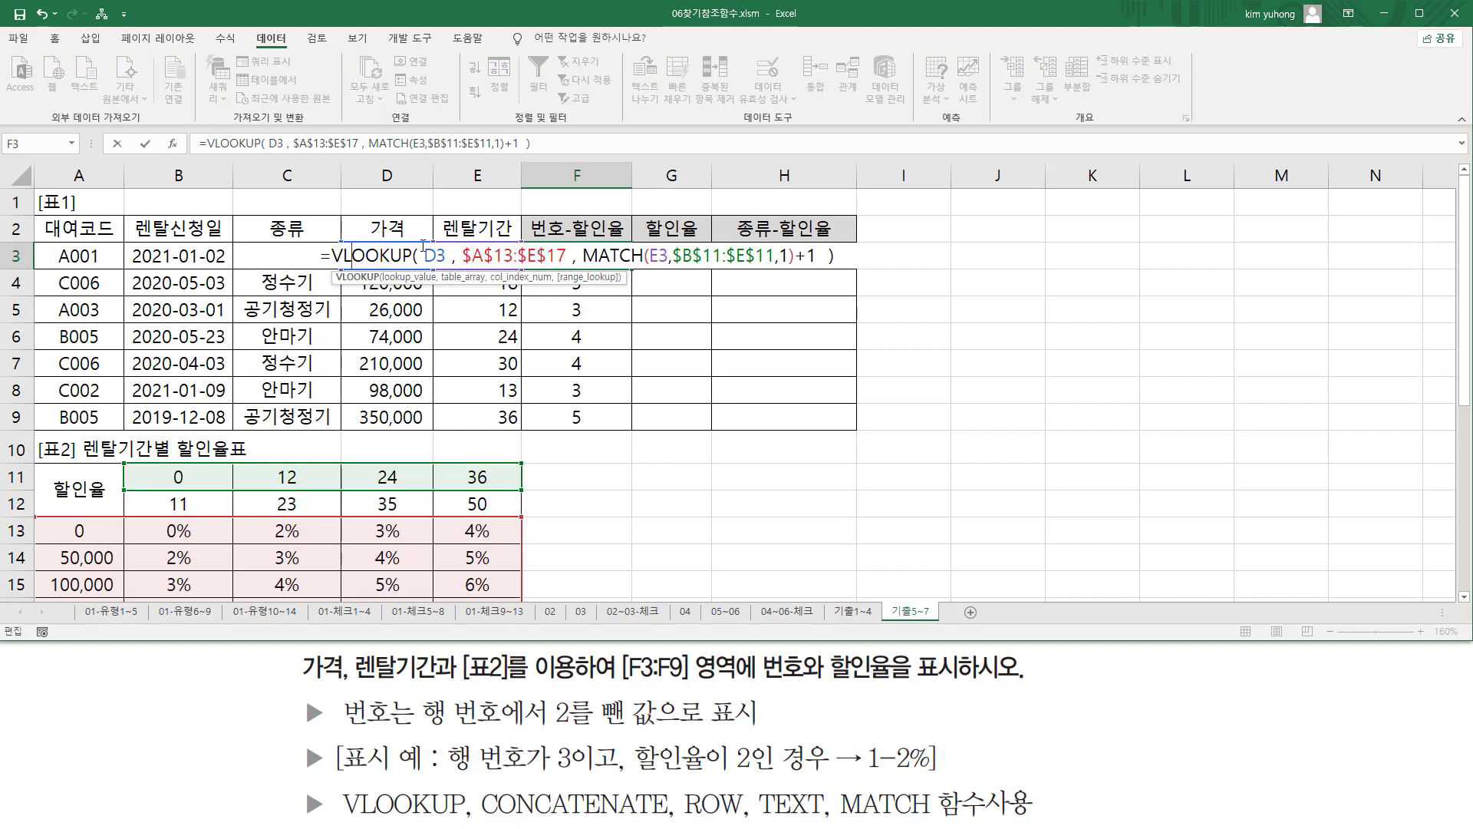
pyautogui.hotkey('ctrl', '2')
pyautogui.moveTo(419, 239)
pyautogui.mouseDown()
pyautogui.moveTo(445, 277)
pyautogui.moveTo(600, 261)
pyautogui.moveTo(821, 270)
pyautogui.mouseUp()
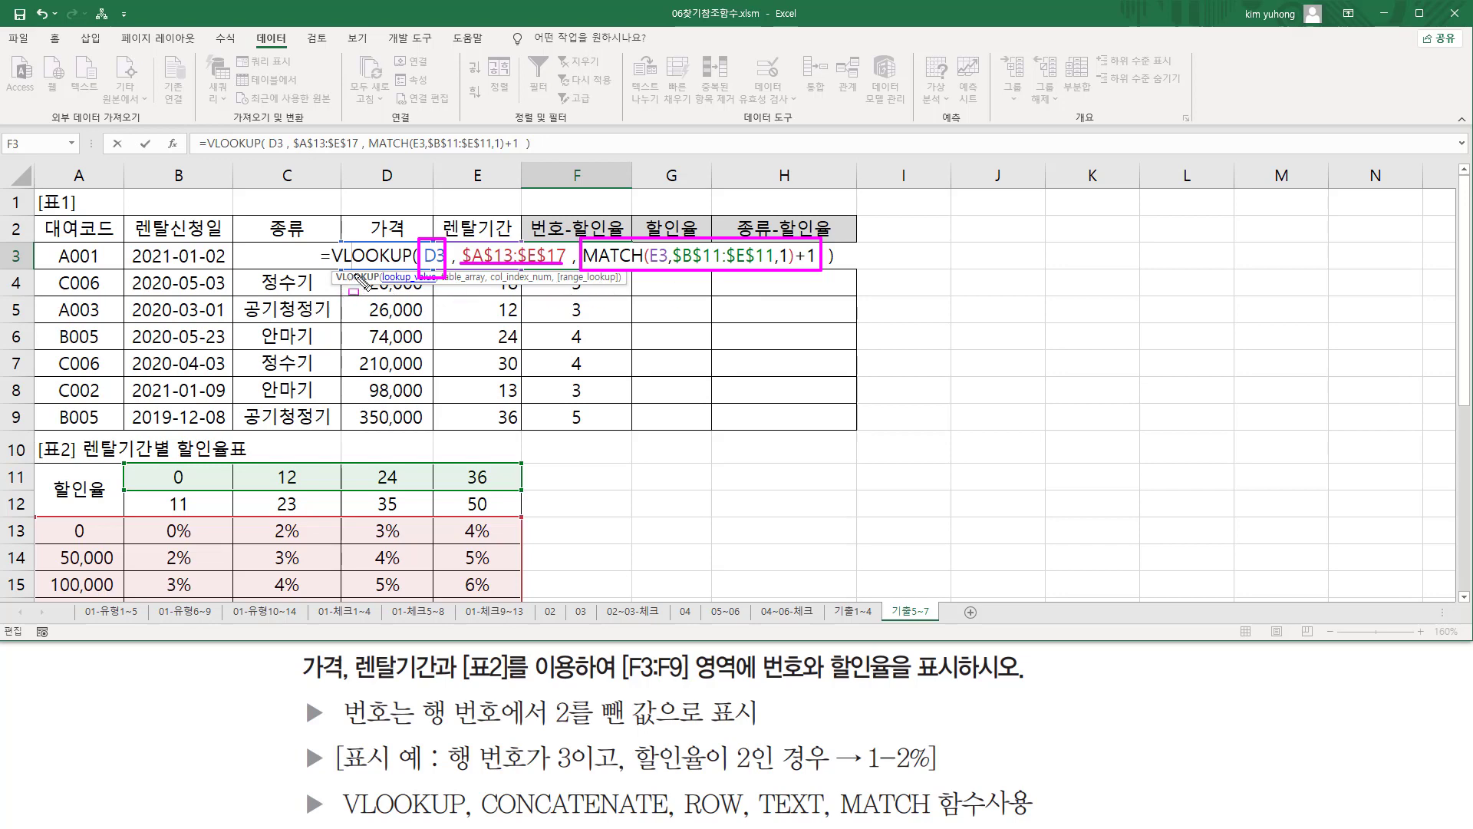
pyautogui.press('Escape')
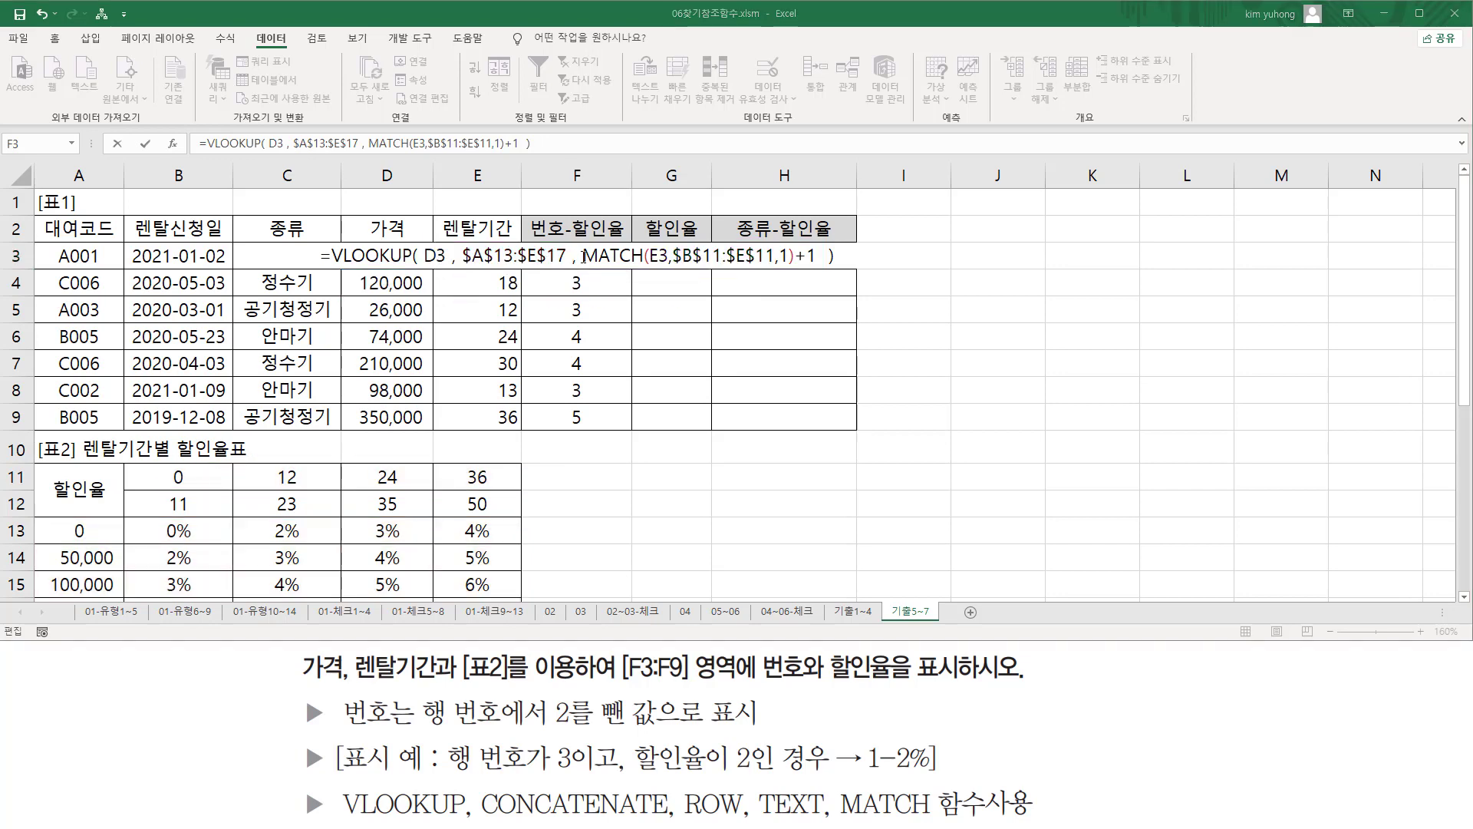
pyautogui.press('Return')
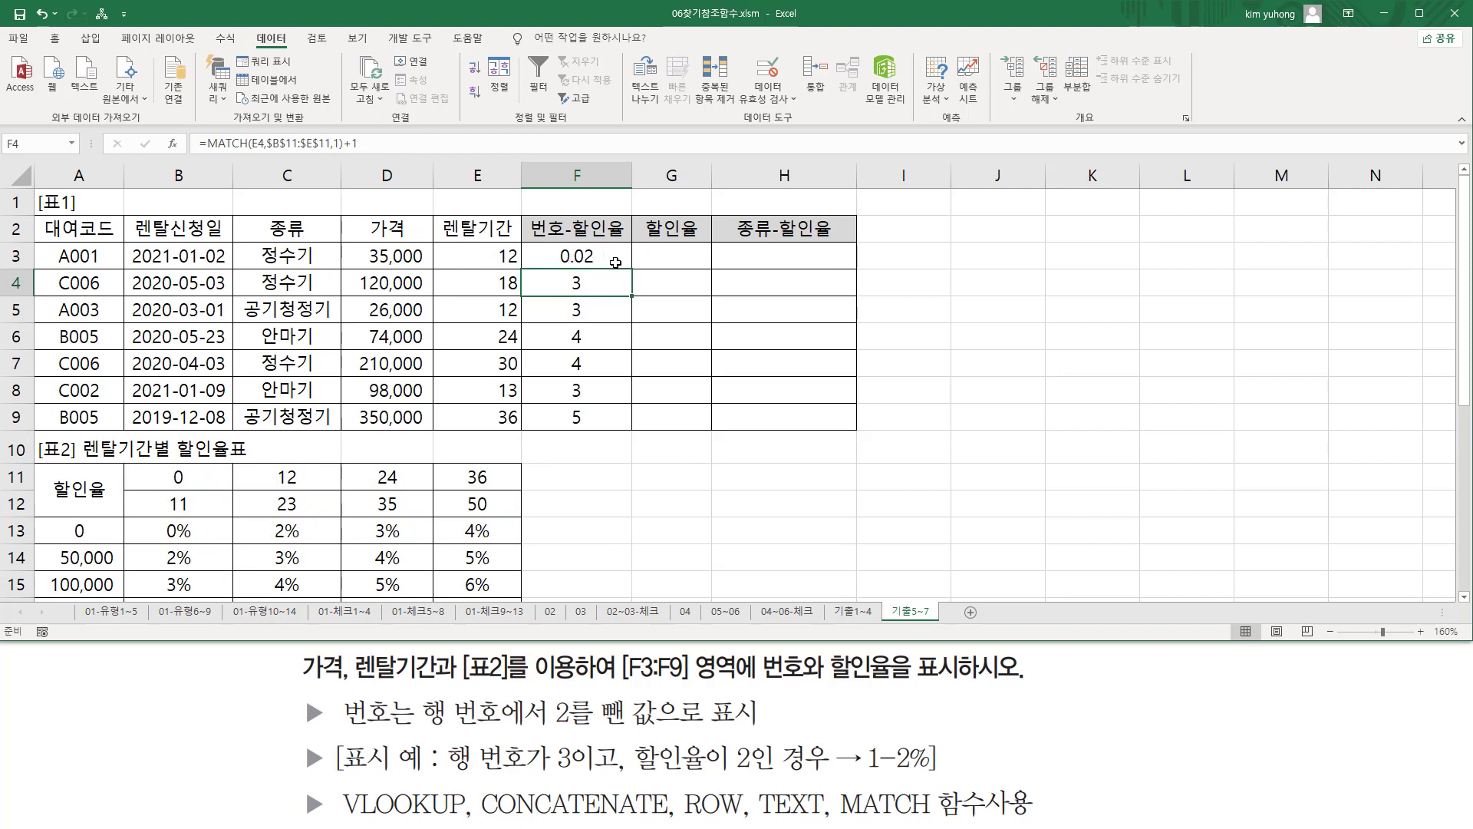
pyautogui.click(626, 258)
pyautogui.moveTo(633, 271); pyautogui.dragTo(628, 427)
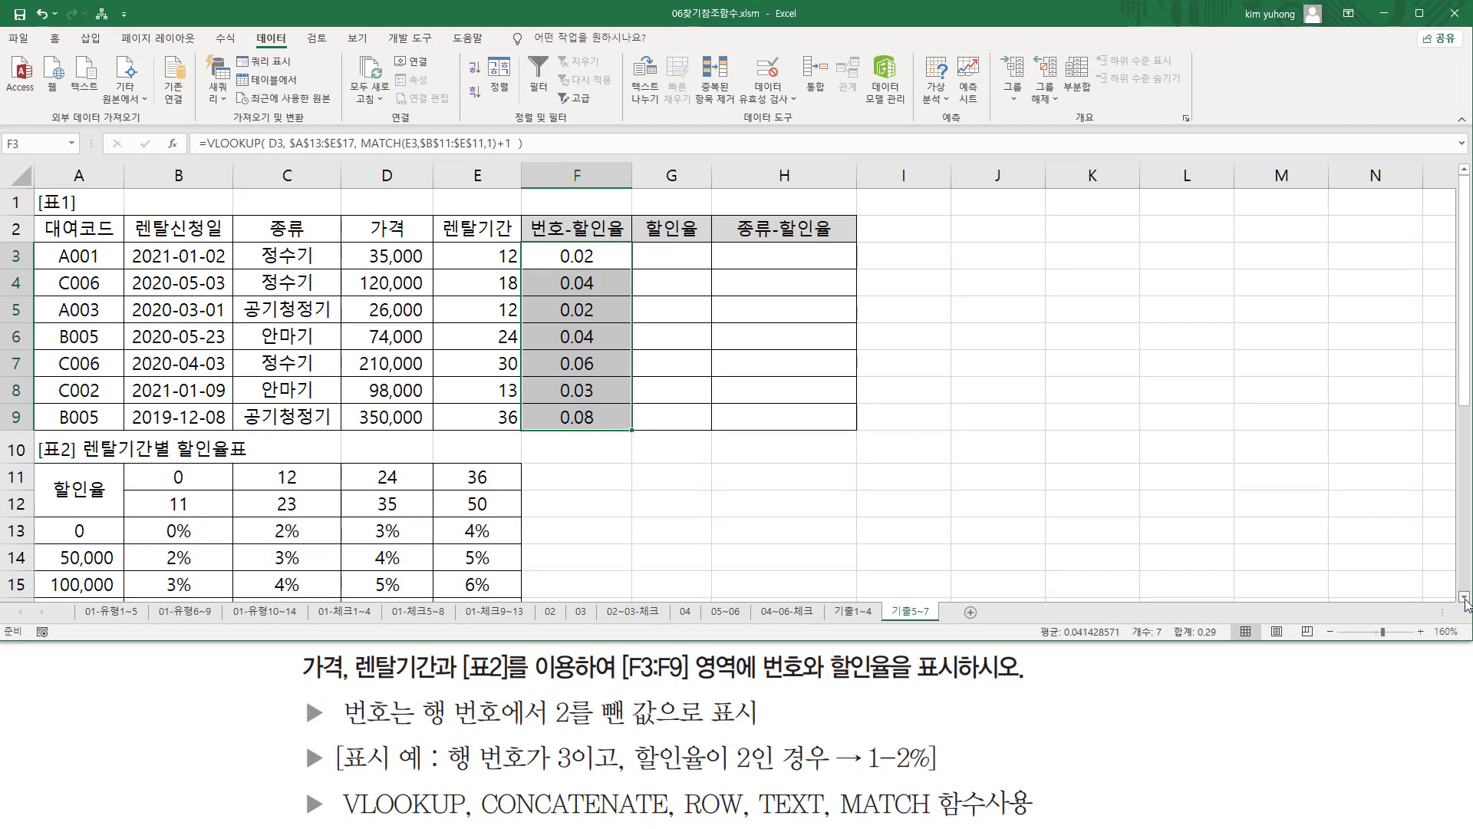
# Step: Check F6's discount rate against the 50,000 price row and 24-month column of [표2]
pyautogui.doubleClick(1464, 597)
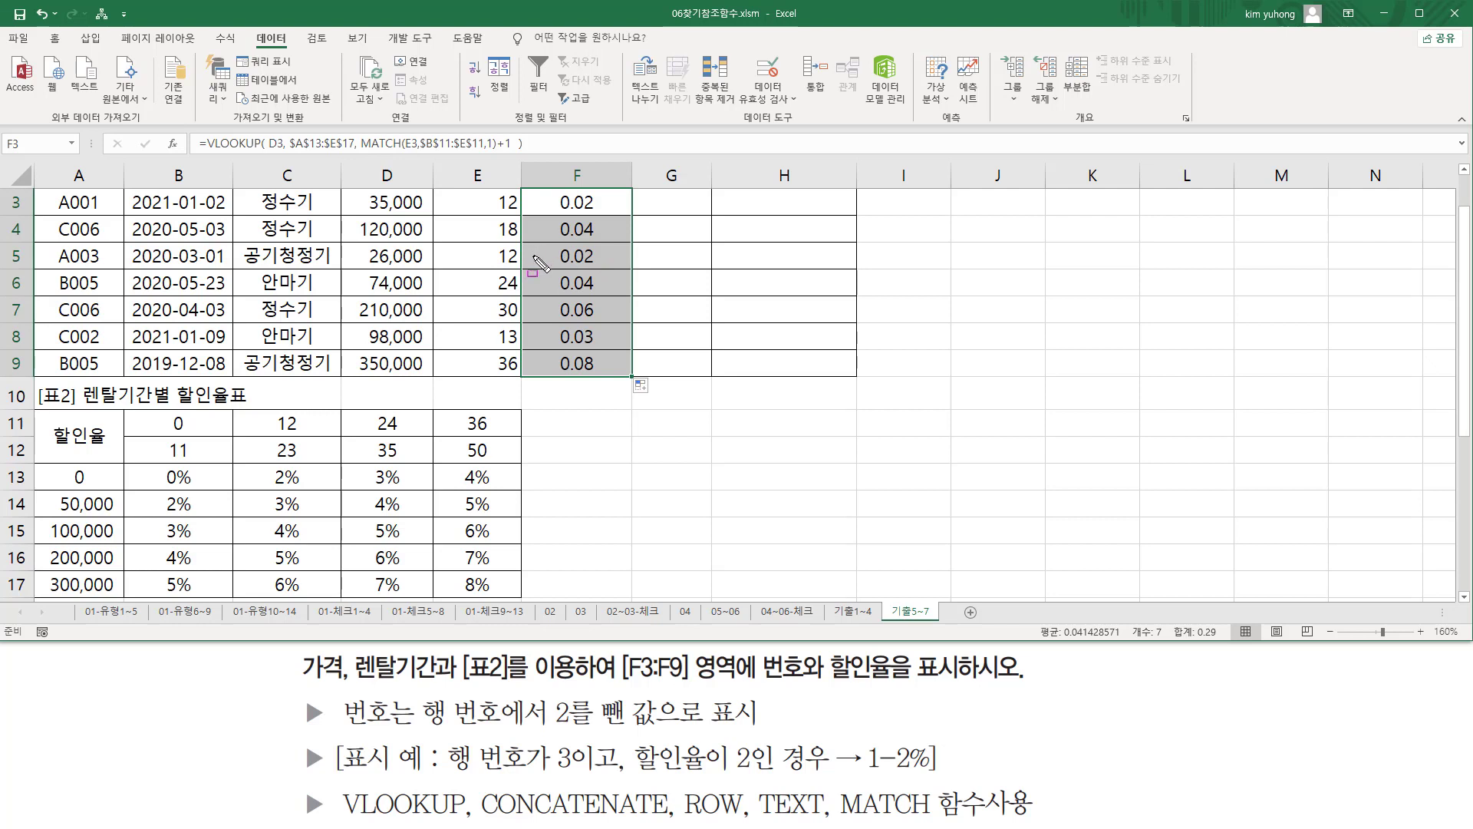
pyautogui.moveTo(363, 267)
pyautogui.mouseDown()
pyautogui.moveTo(438, 294)
pyautogui.moveTo(656, 295)
pyautogui.mouseUp()
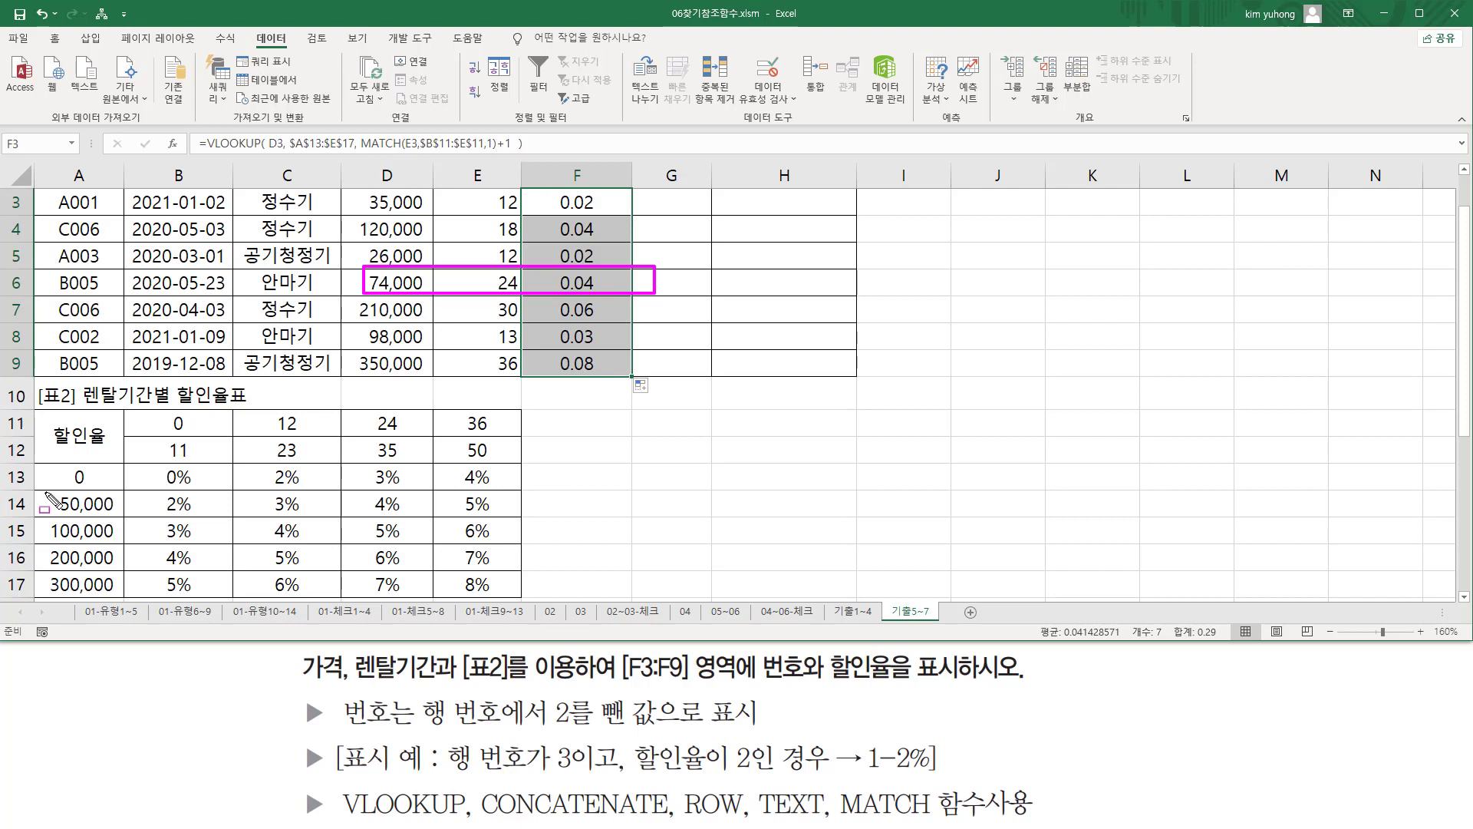
pyautogui.moveTo(52, 492); pyautogui.dragTo(121, 515)
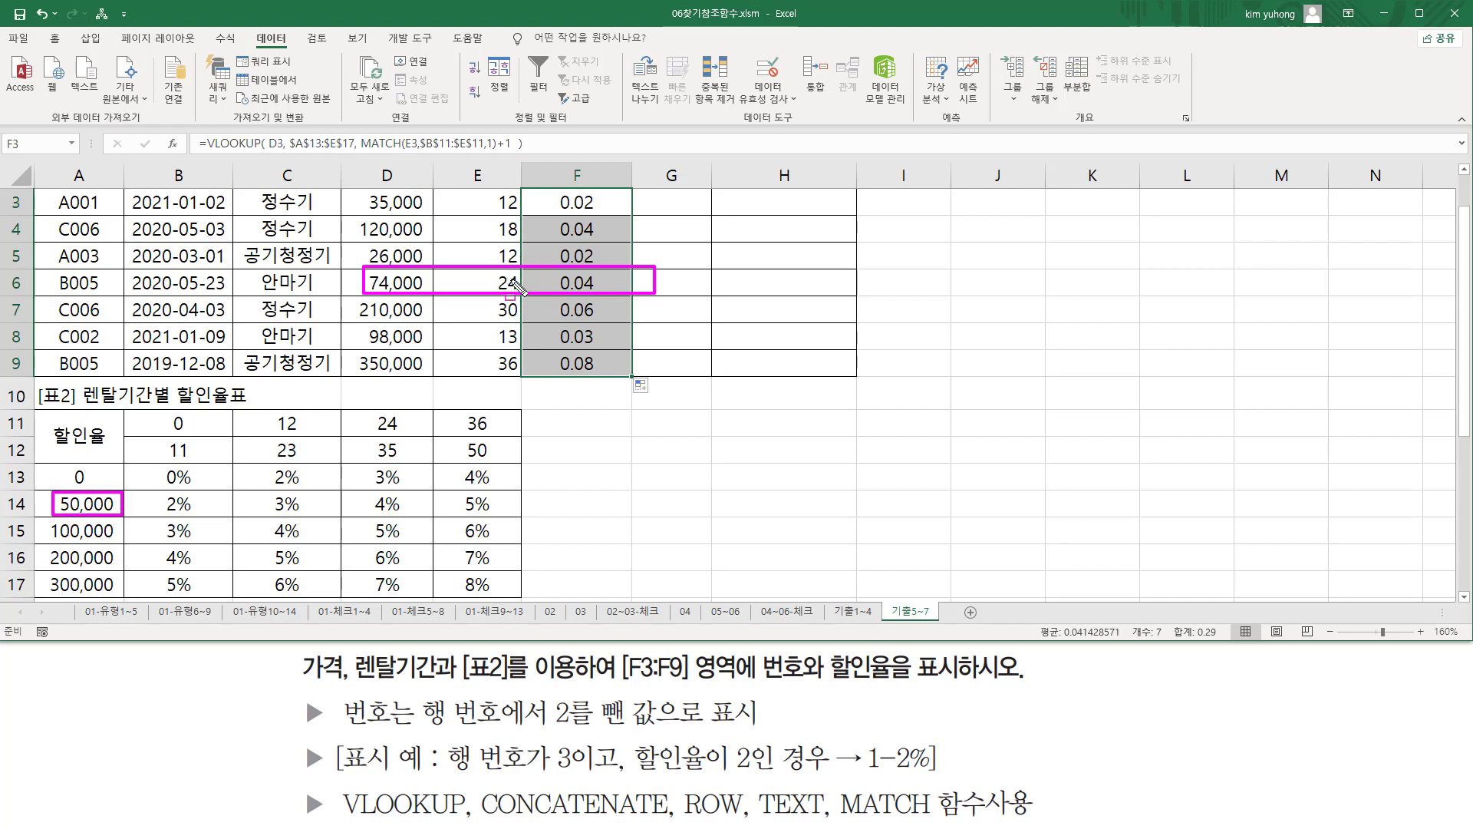
pyautogui.moveTo(370, 409); pyautogui.dragTo(411, 430)
pyautogui.moveTo(370, 489); pyautogui.dragTo(405, 520)
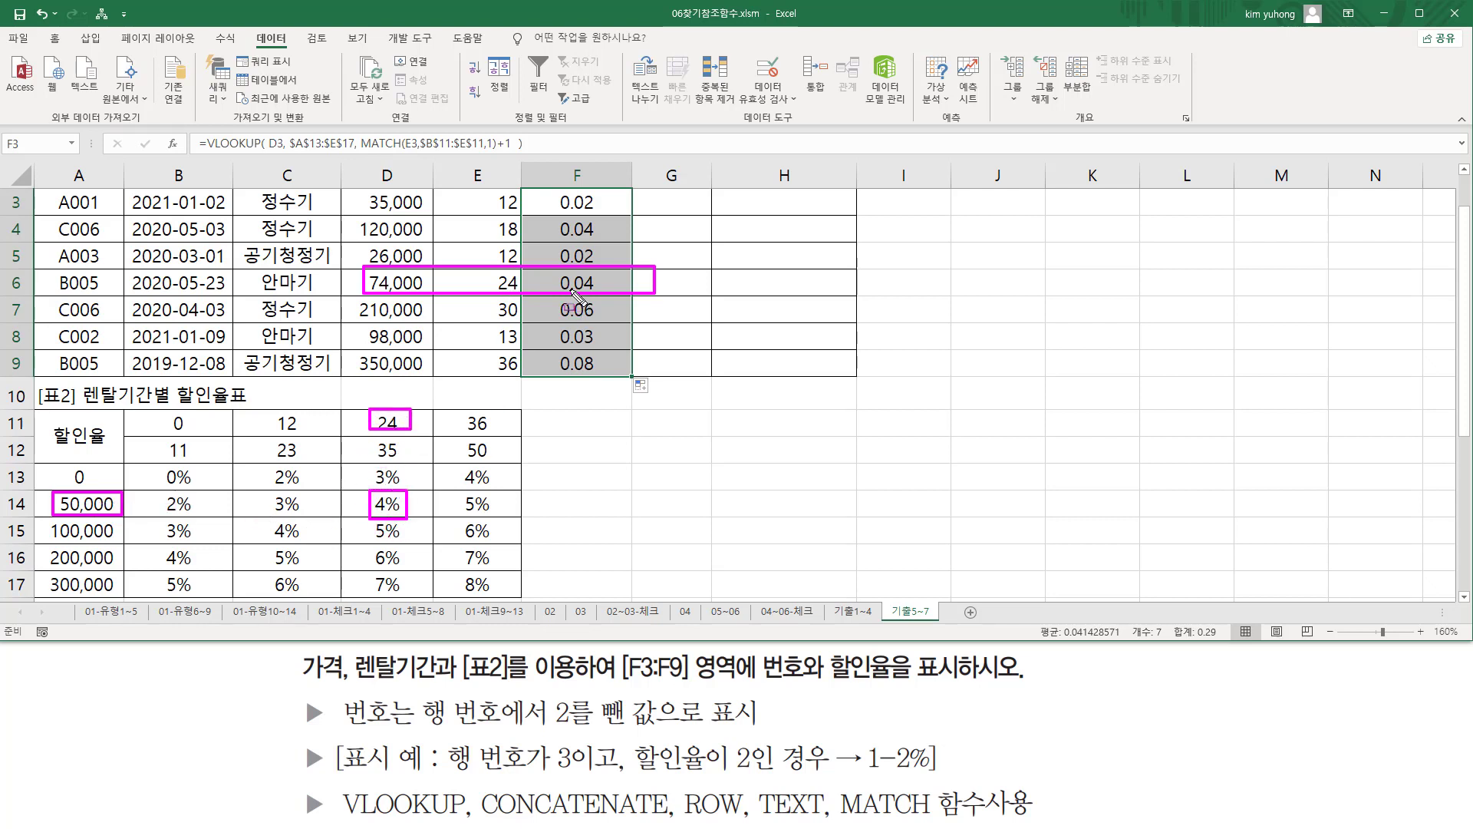
# Step: Check F7's discount rate against the 200,000 price row and 24-month column of [표2]
pyautogui.moveTo(354, 297)
pyautogui.mouseDown()
pyautogui.moveTo(368, 324)
pyautogui.moveTo(631, 330)
pyautogui.mouseUp()
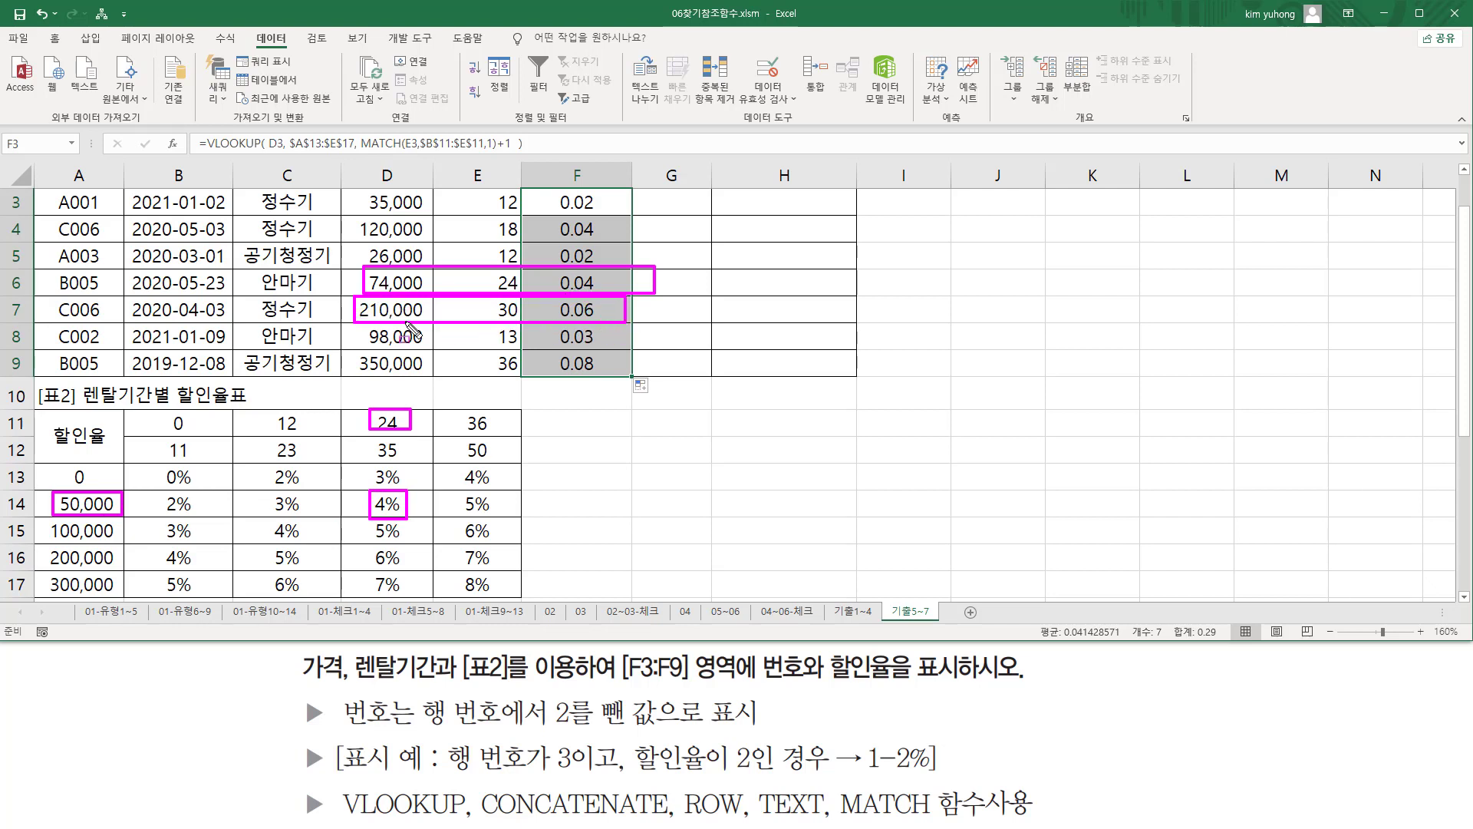
pyautogui.press('Escape')
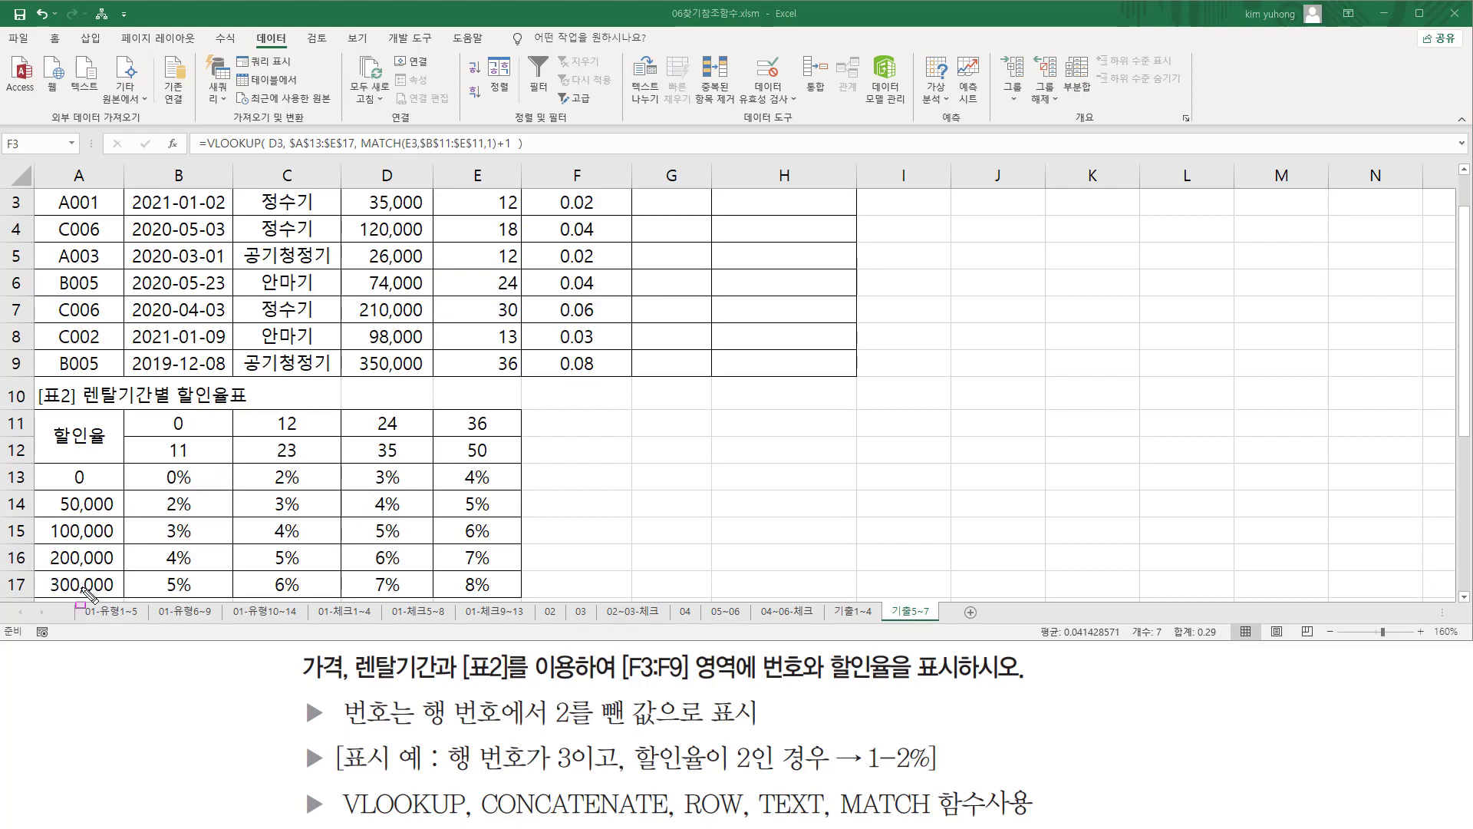
pyautogui.moveTo(46, 545); pyautogui.dragTo(122, 567)
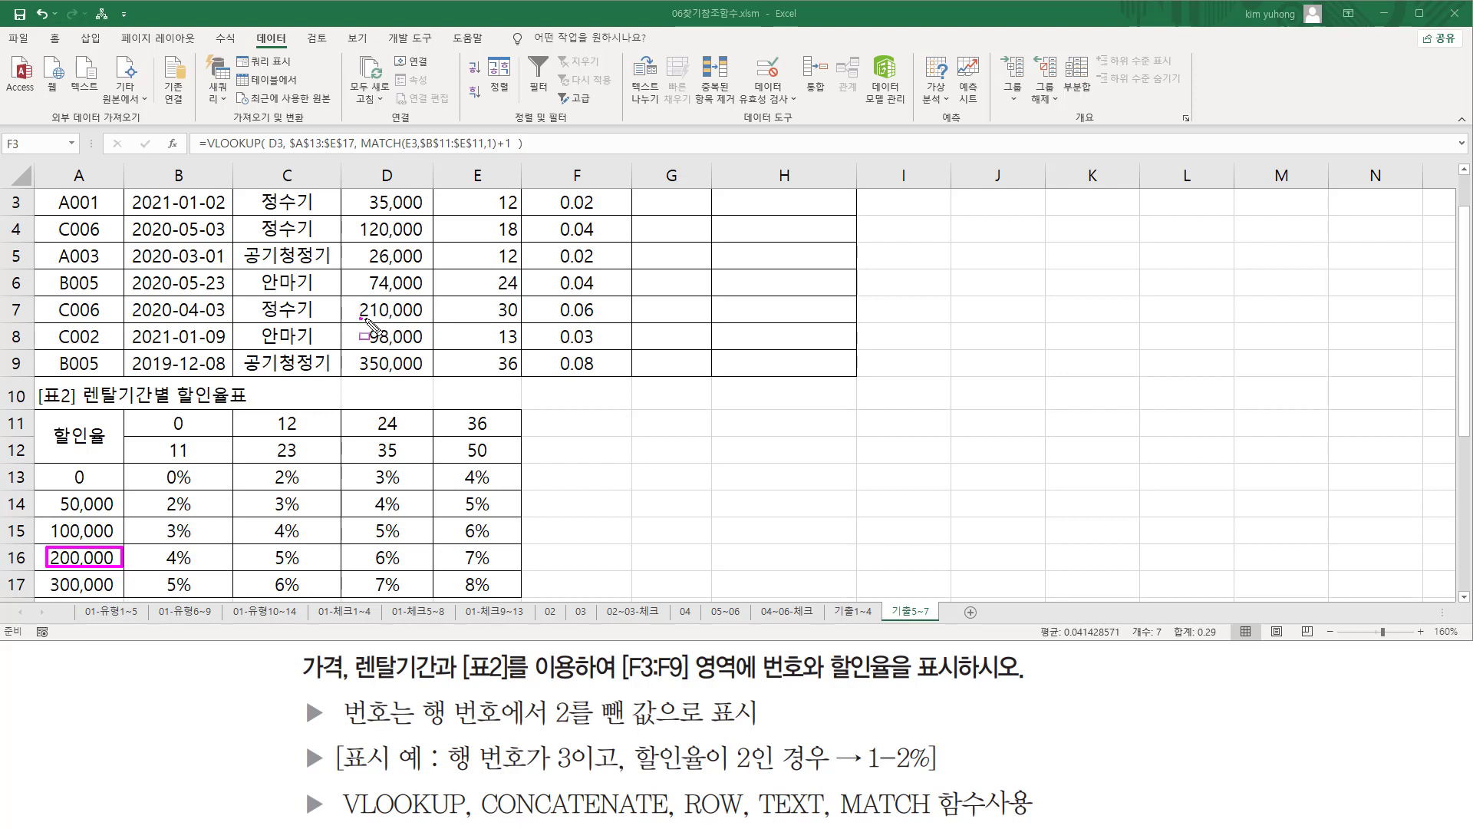
pyautogui.moveTo(359, 319); pyautogui.dragTo(520, 321)
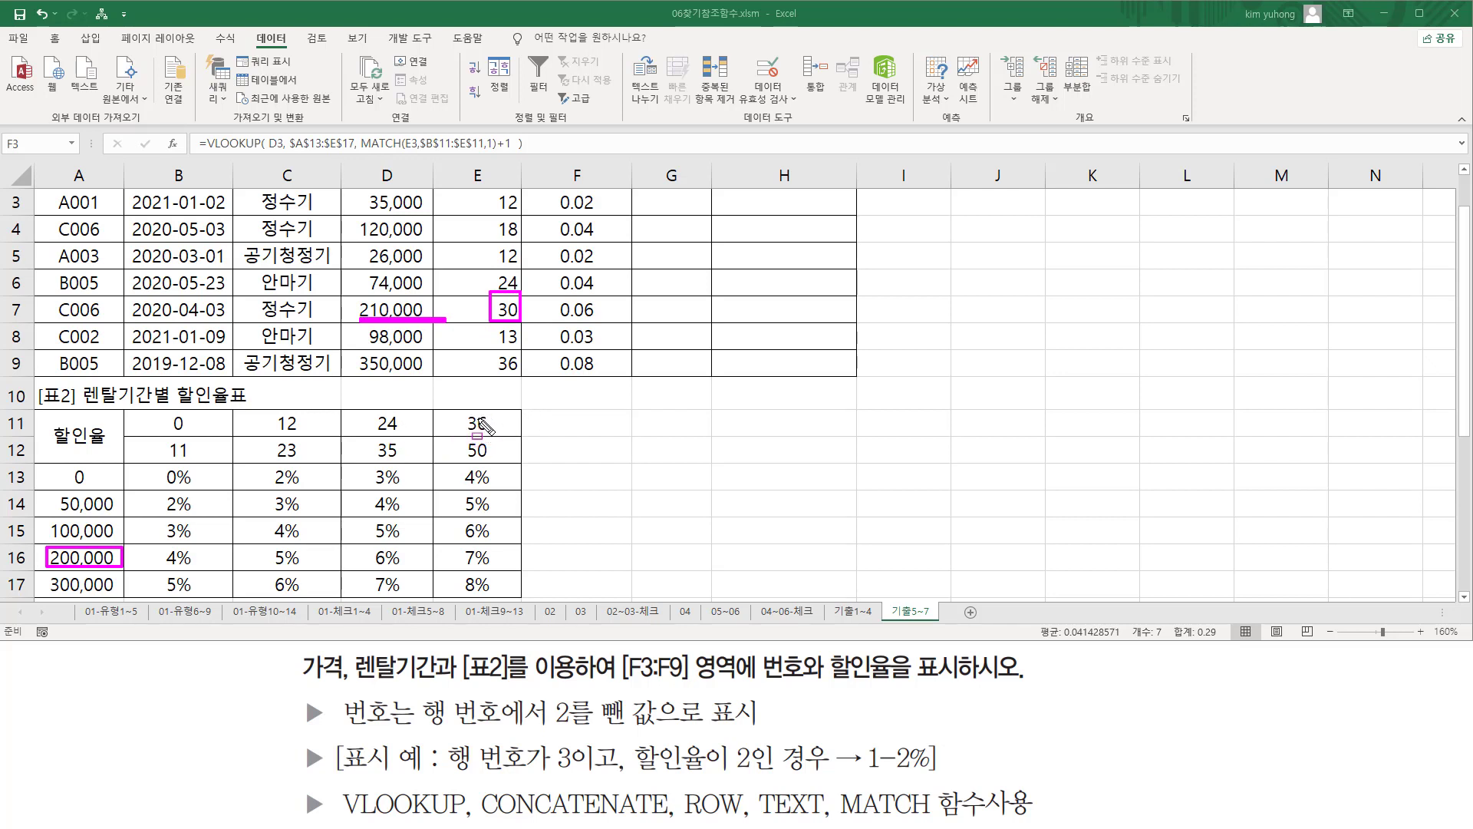
pyautogui.moveTo(371, 410); pyautogui.dragTo(408, 437)
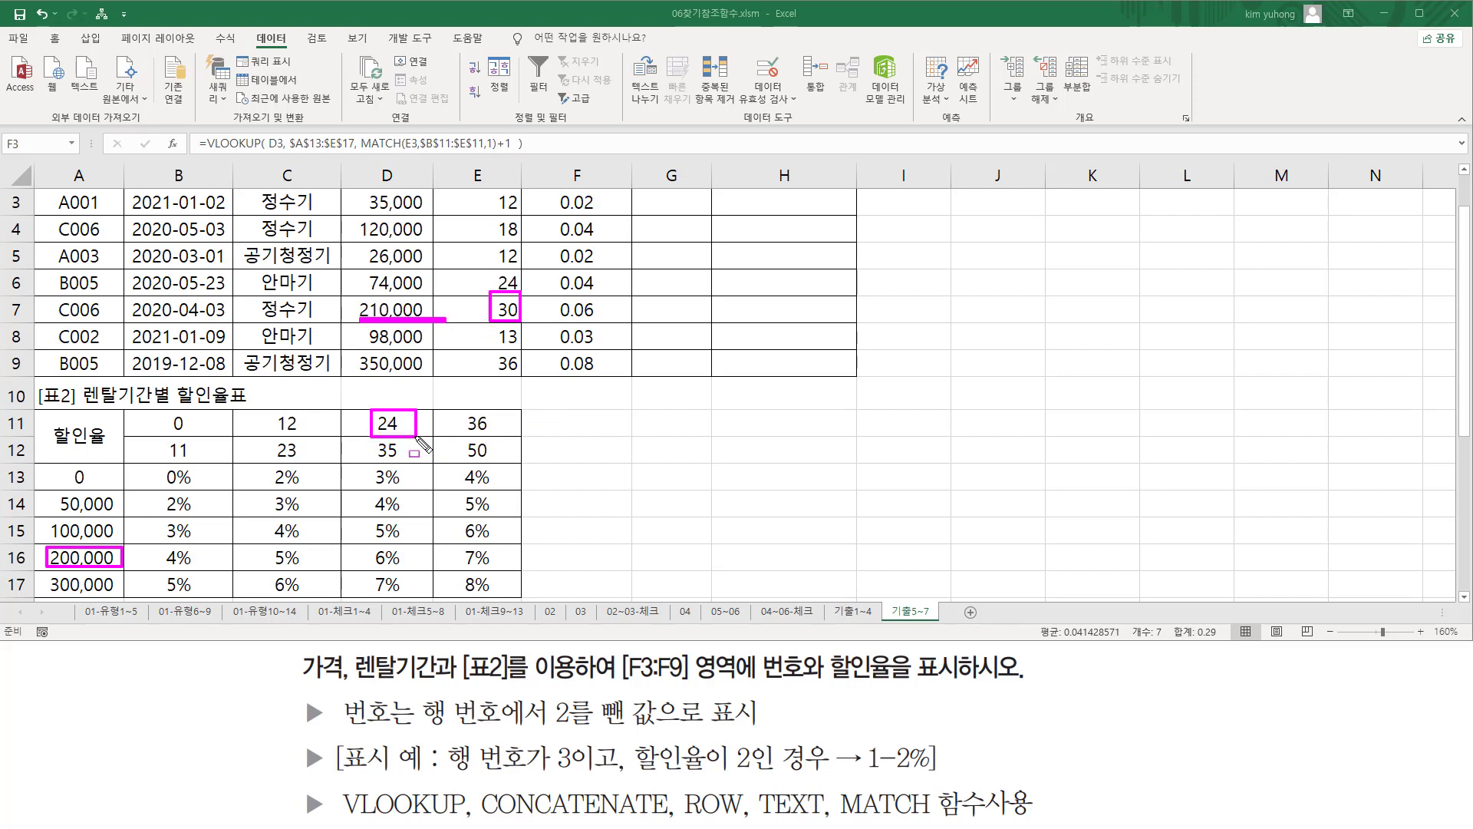
pyautogui.moveTo(388, 544)
pyautogui.mouseDown()
pyautogui.moveTo(362, 566)
pyautogui.moveTo(407, 571)
pyautogui.moveTo(406, 543)
pyautogui.mouseUp()
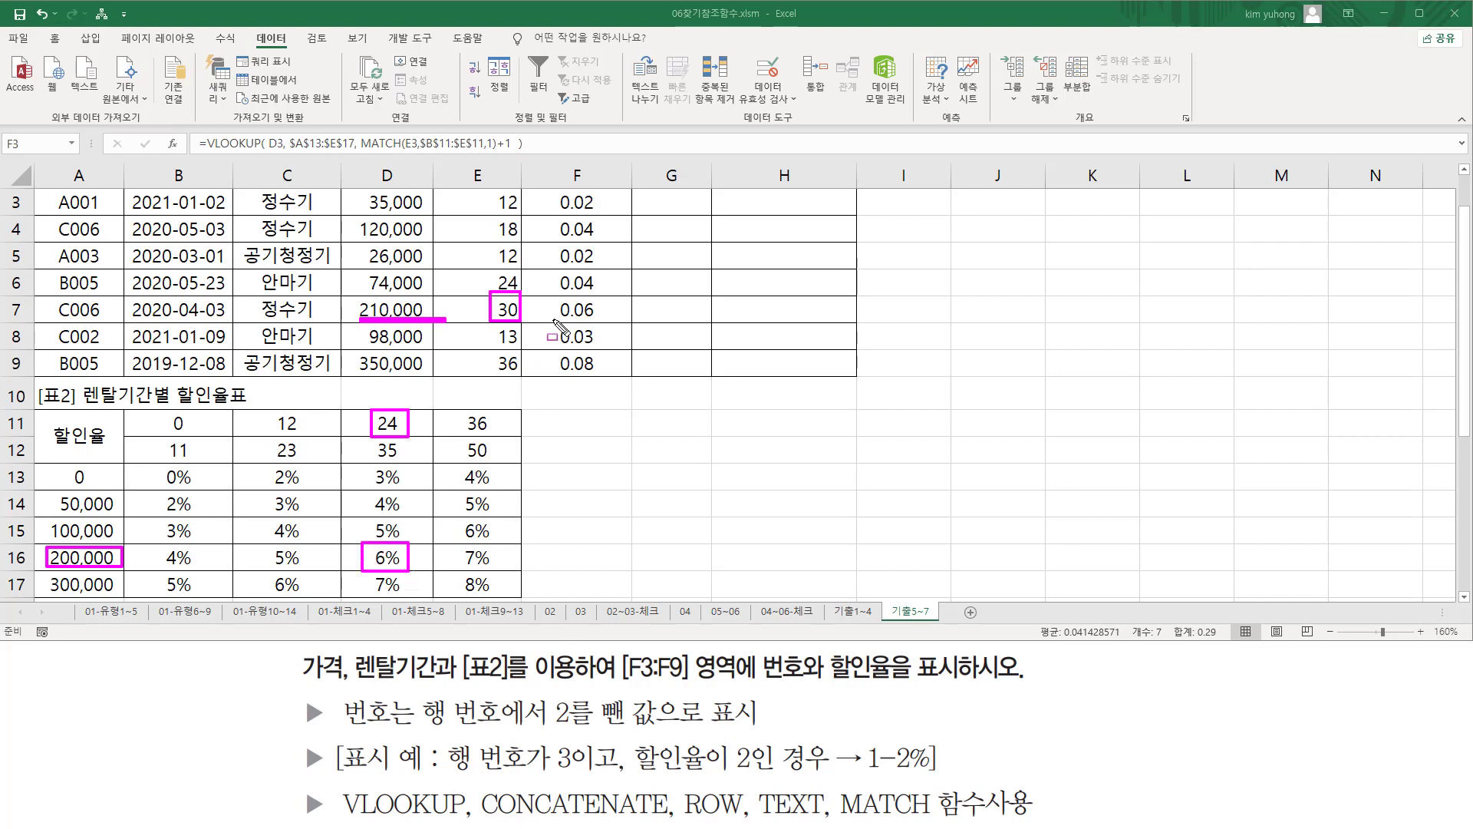
pyautogui.moveTo(552, 318); pyautogui.dragTo(608, 317)
pyautogui.press('Escape')
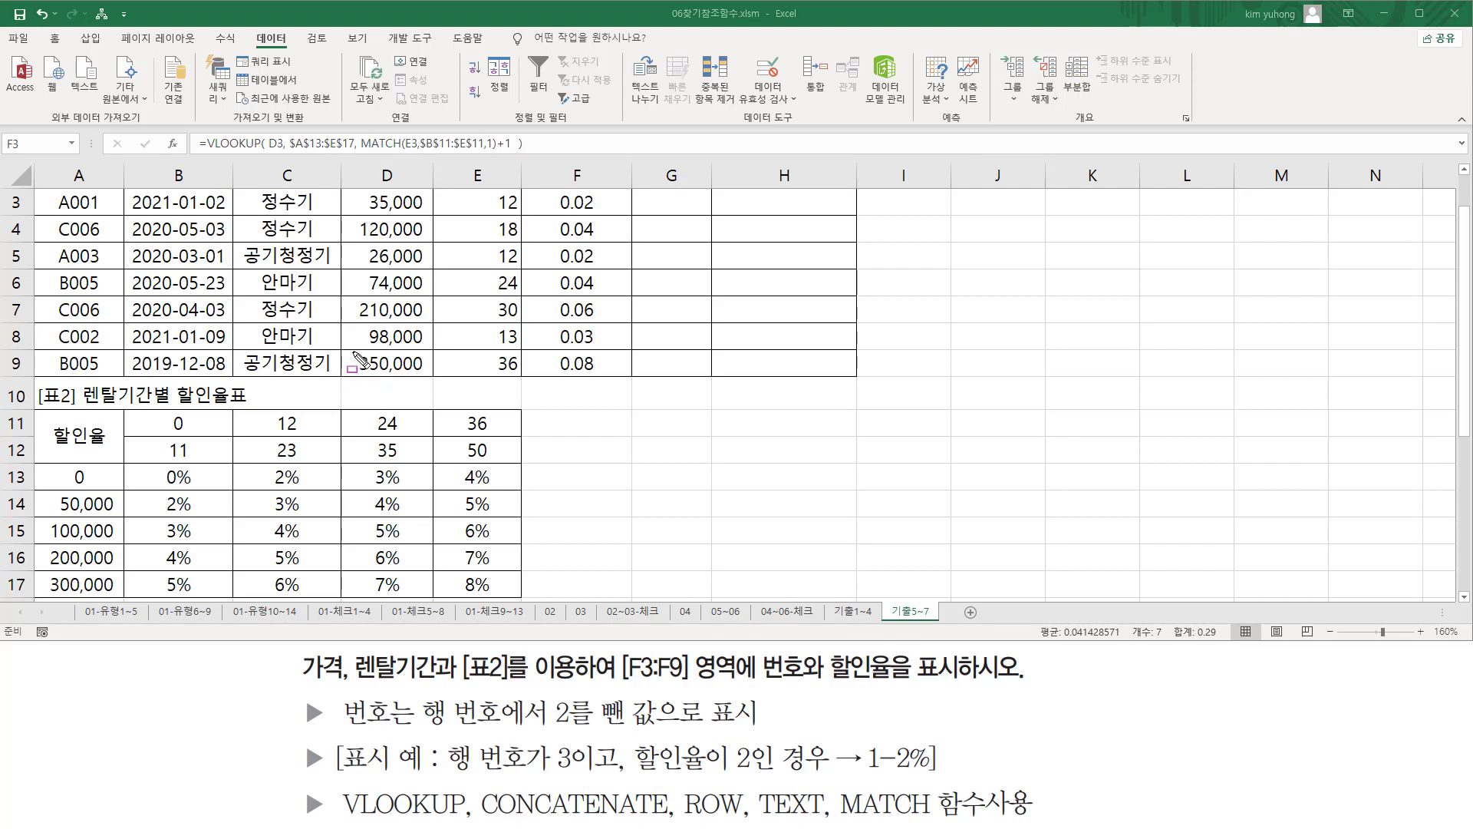
# Step: Check F9's discount rate against the 300,000 price row and 36-month column of [표2]
pyautogui.moveTo(353, 352); pyautogui.dragTo(523, 374)
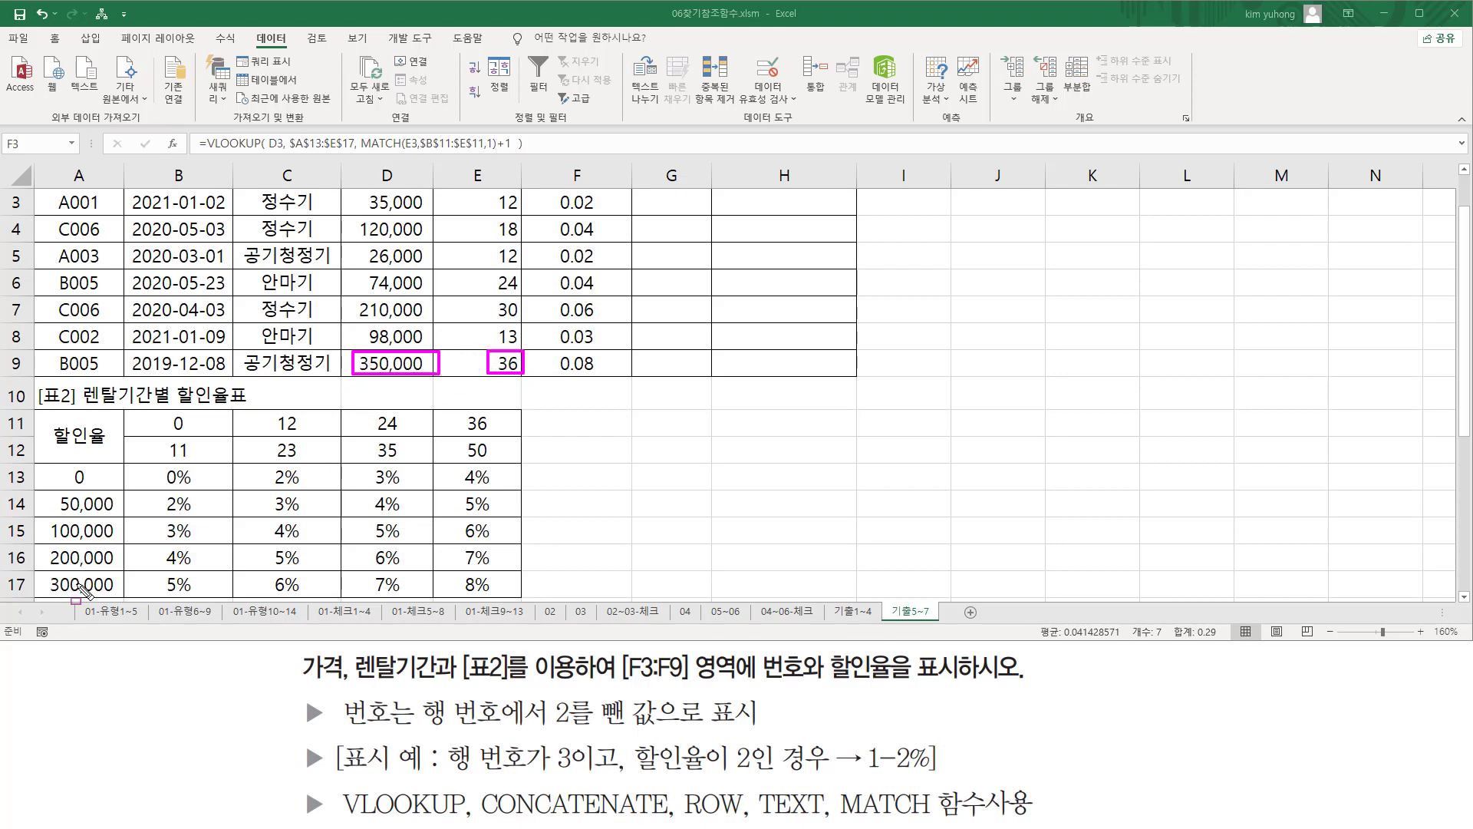
pyautogui.moveTo(43, 572); pyautogui.dragTo(118, 598)
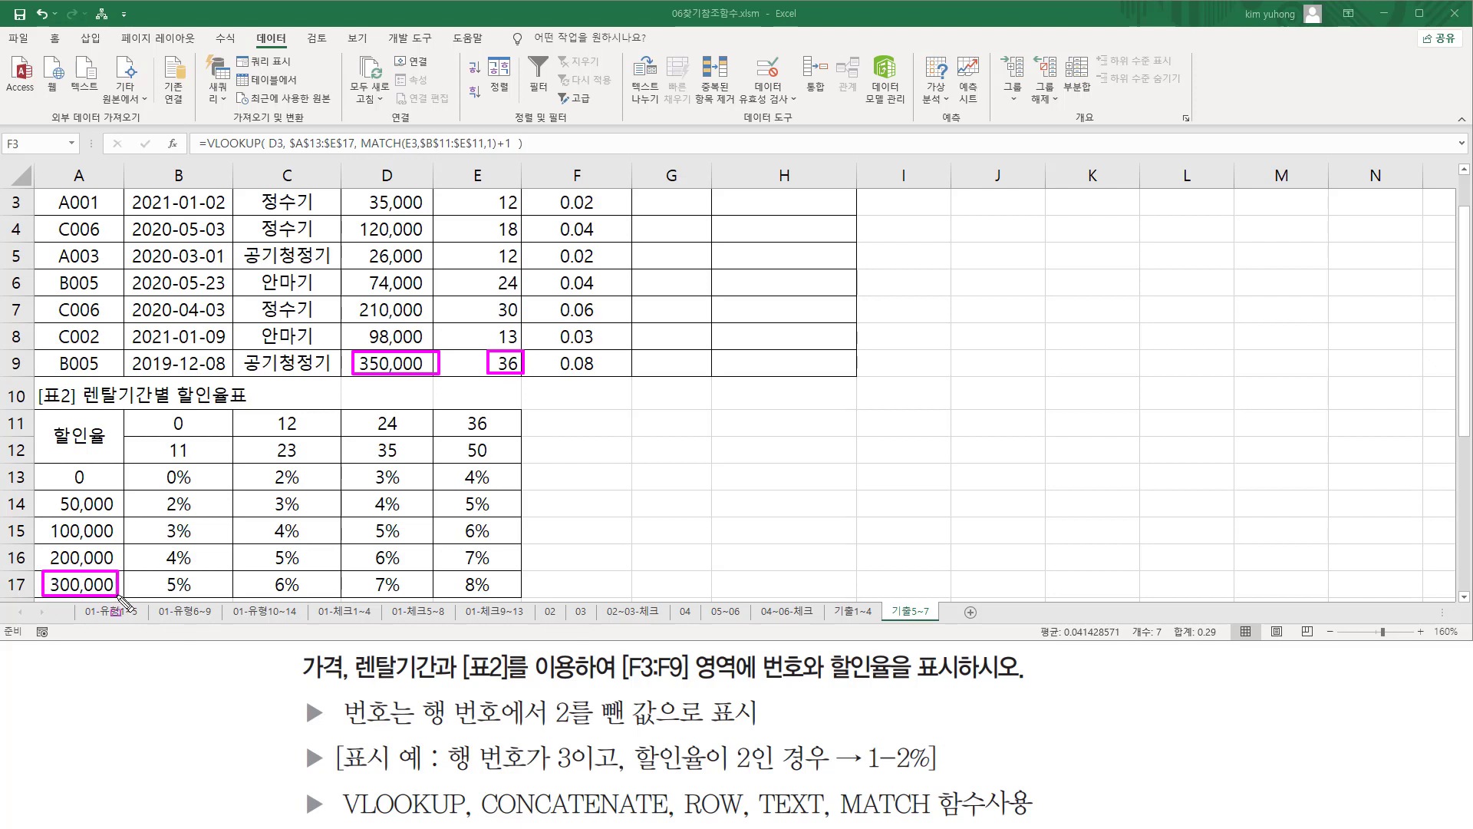
pyautogui.moveTo(460, 410); pyautogui.dragTo(495, 436)
pyautogui.moveTo(481, 574)
pyautogui.mouseDown()
pyautogui.moveTo(454, 588)
pyautogui.moveTo(489, 587)
pyautogui.moveTo(497, 572)
pyautogui.mouseUp()
pyautogui.moveTo(559, 373); pyautogui.dragTo(595, 374)
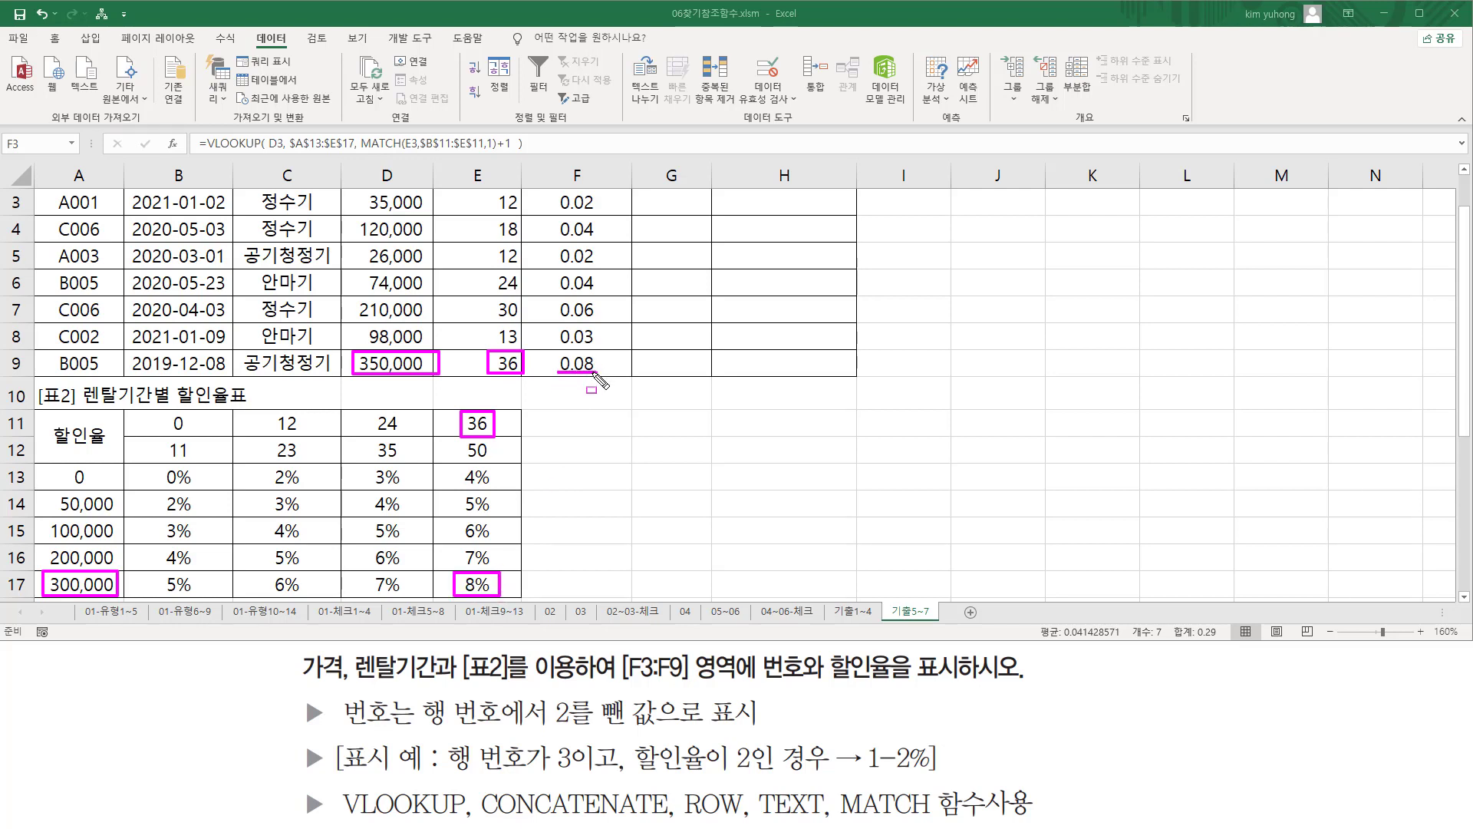
pyautogui.press('Escape')
pyautogui.scroll(1, 605, 362)
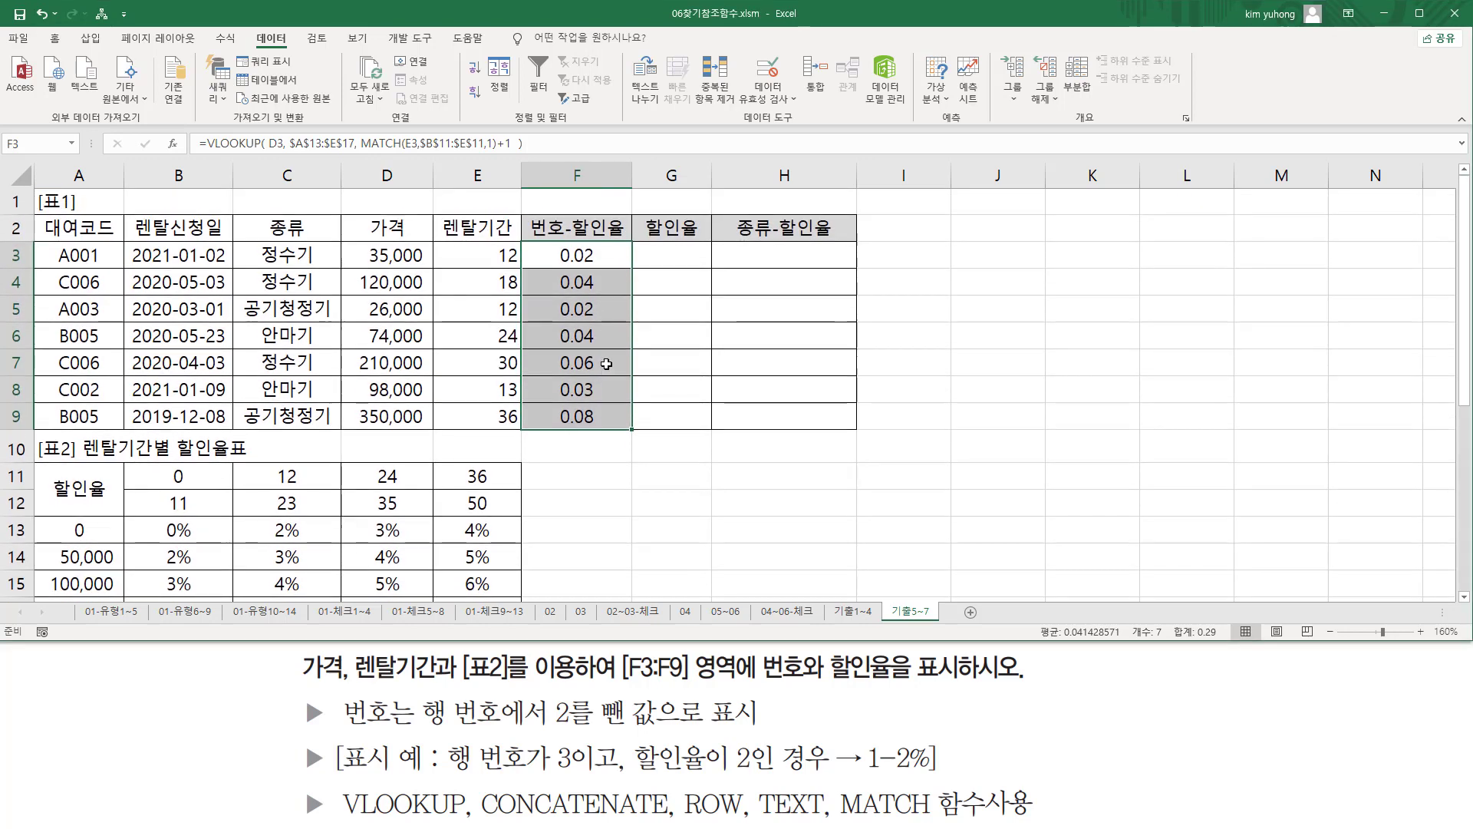
# Step: Compare the format of the discount rates in F3:F9 and F3's VLOOKUP formula with the task's 2% display example and TEXT requirement
pyautogui.click(596, 276)
pyautogui.click(574, 257)
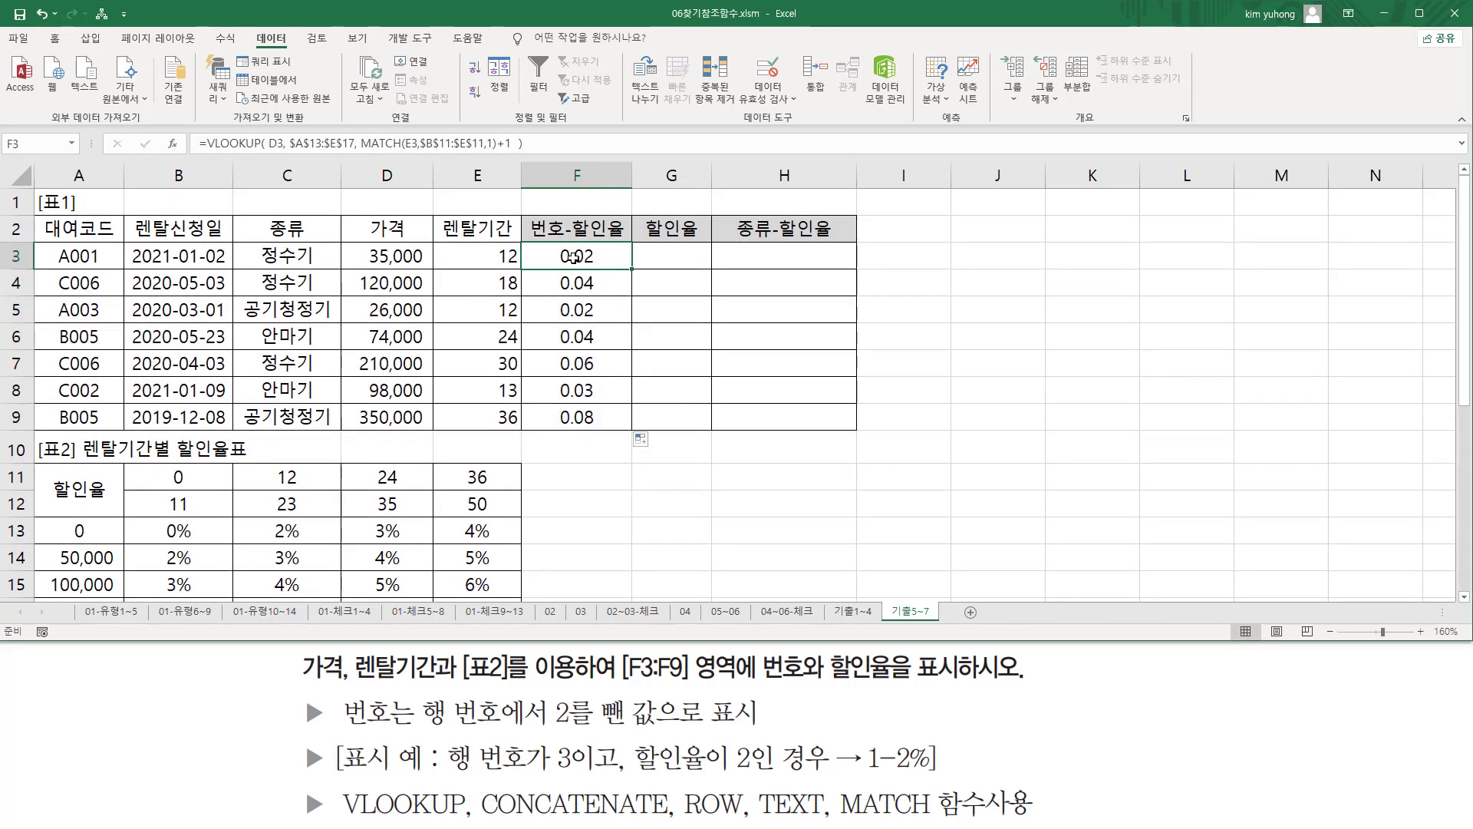
pyautogui.hotkey('ctrl', '2')
pyautogui.moveTo(556, 243); pyautogui.dragTo(601, 430)
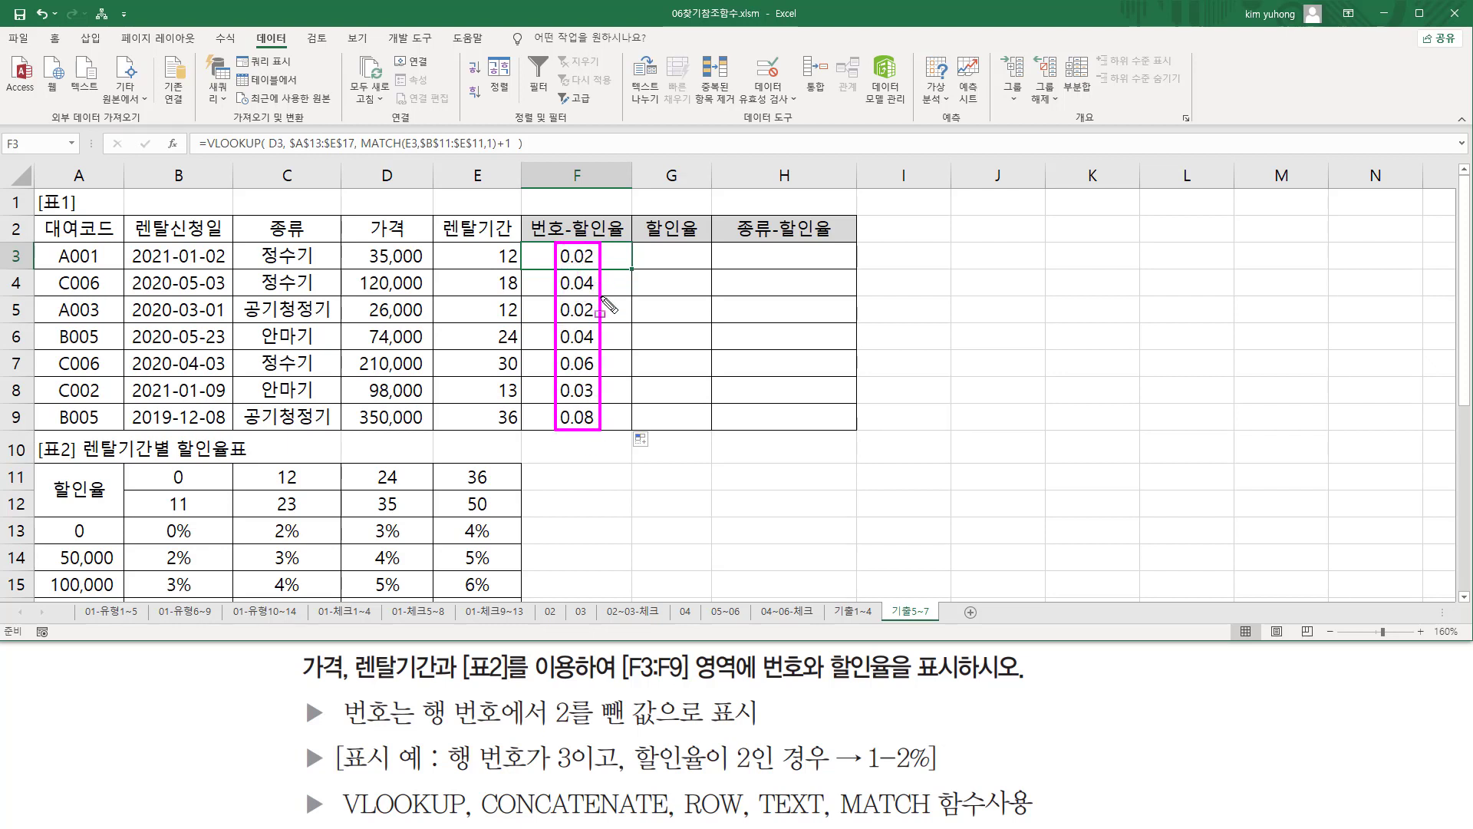
pyautogui.moveTo(634, 774); pyautogui.dragTo(817, 775)
pyautogui.moveTo(895, 735); pyautogui.dragTo(931, 778)
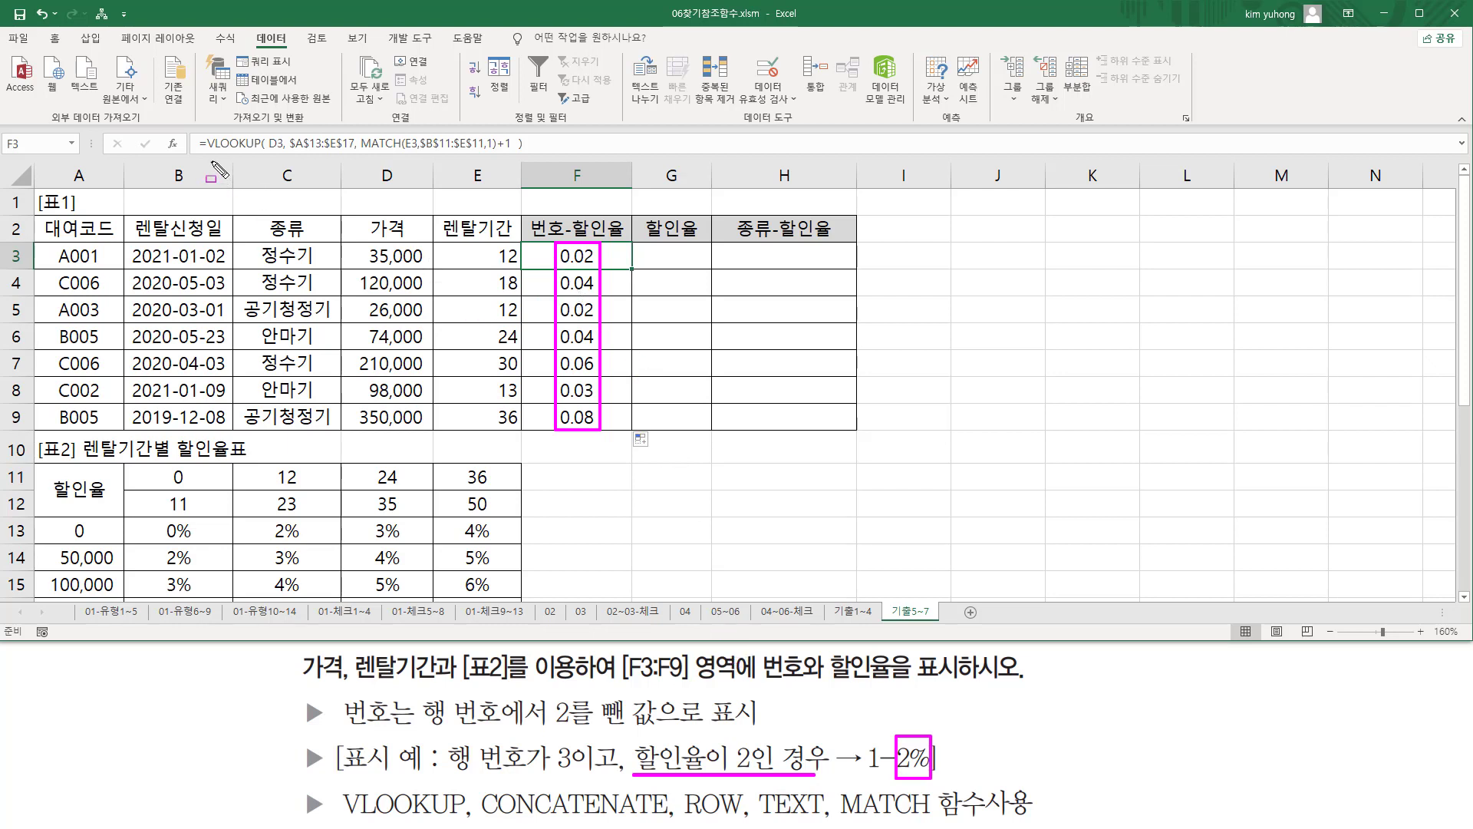
pyautogui.moveTo(208, 152); pyautogui.dragTo(526, 152)
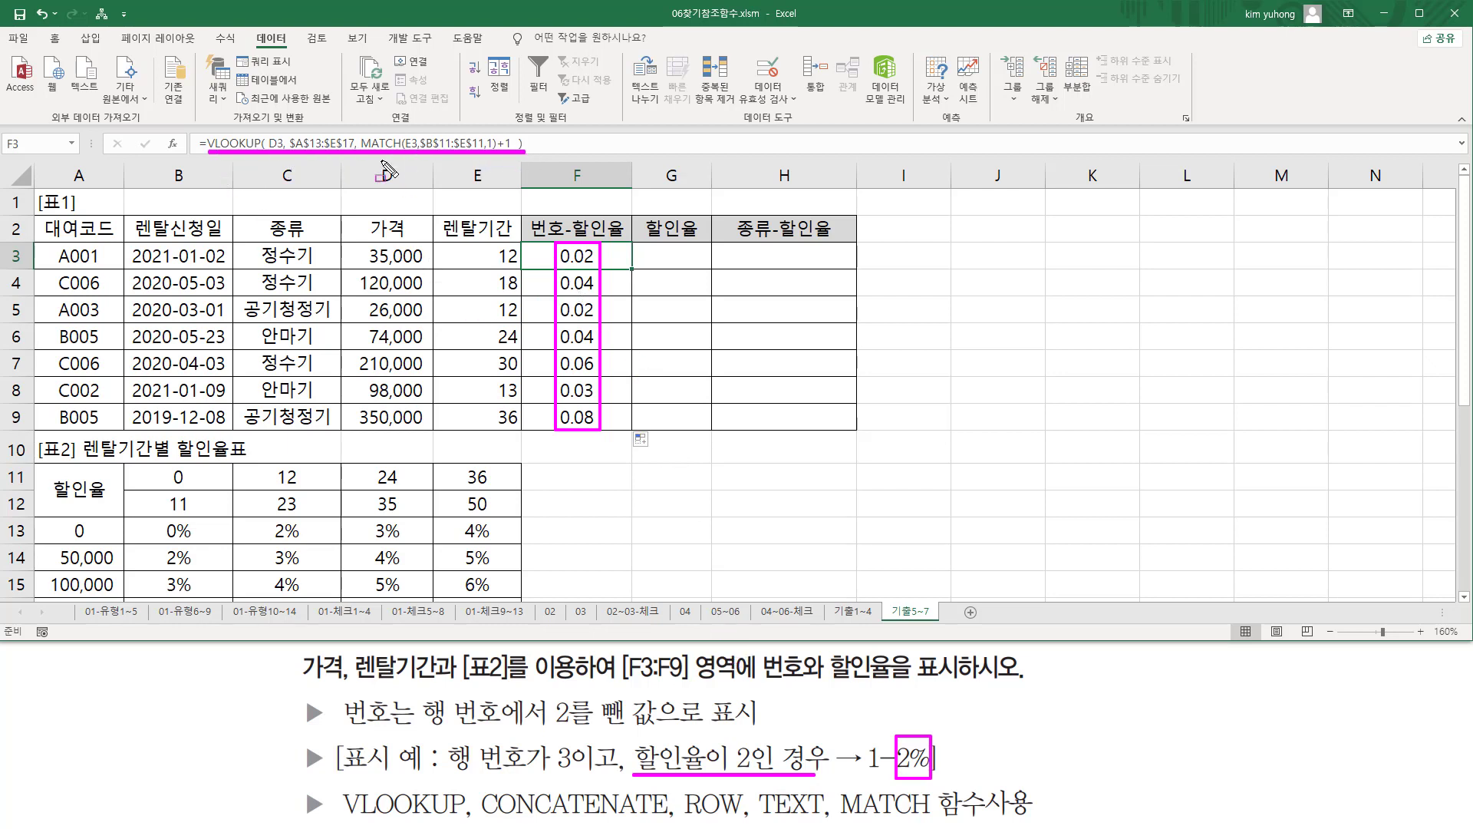
pyautogui.moveTo(759, 818); pyautogui.dragTo(814, 820)
pyautogui.press('Escape')
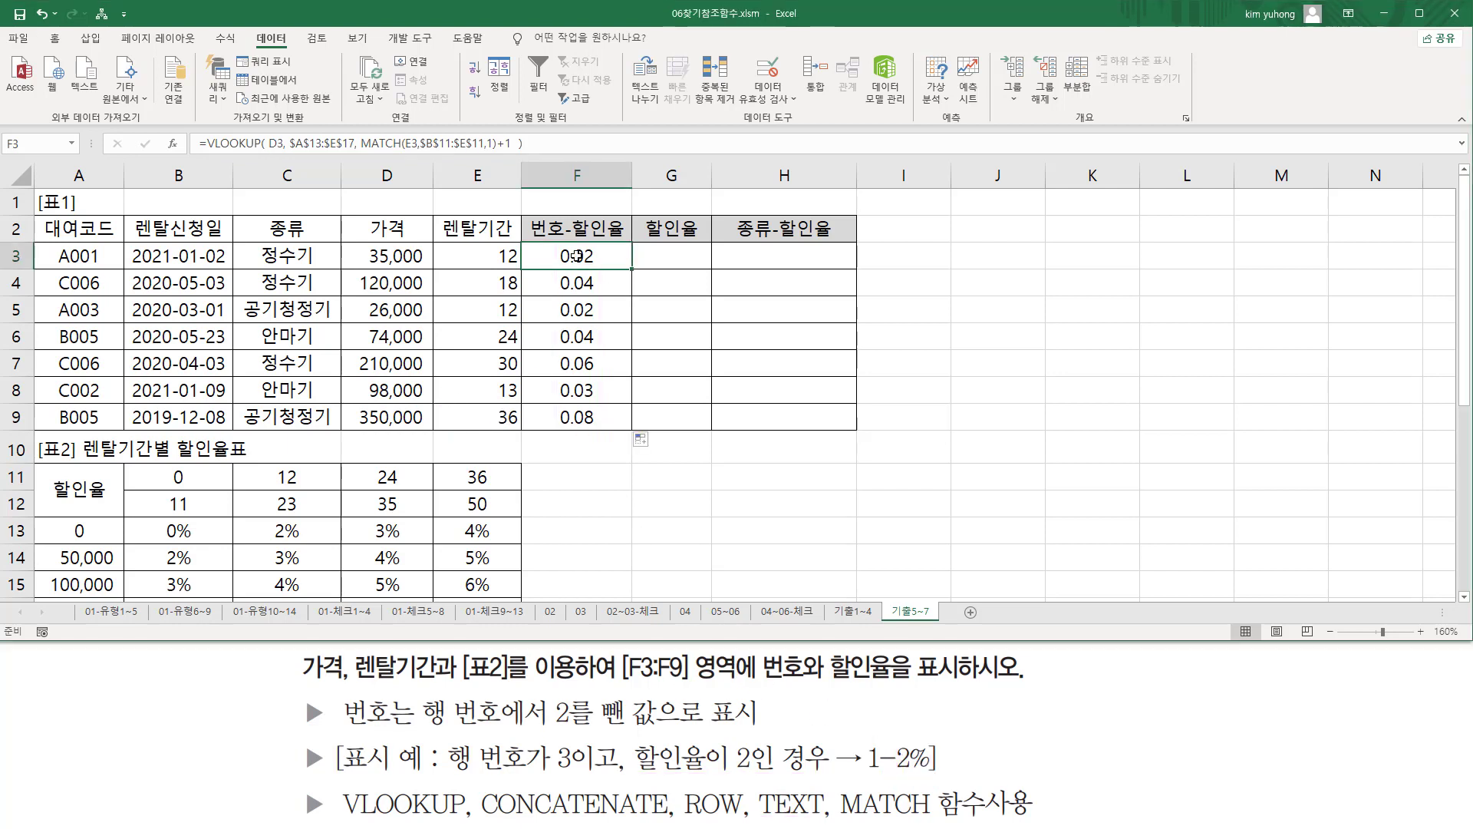
# Step: Wrap F3's VLOOKUP expression in a TEXT function with the format "0%"
pyautogui.doubleClick(577, 256)
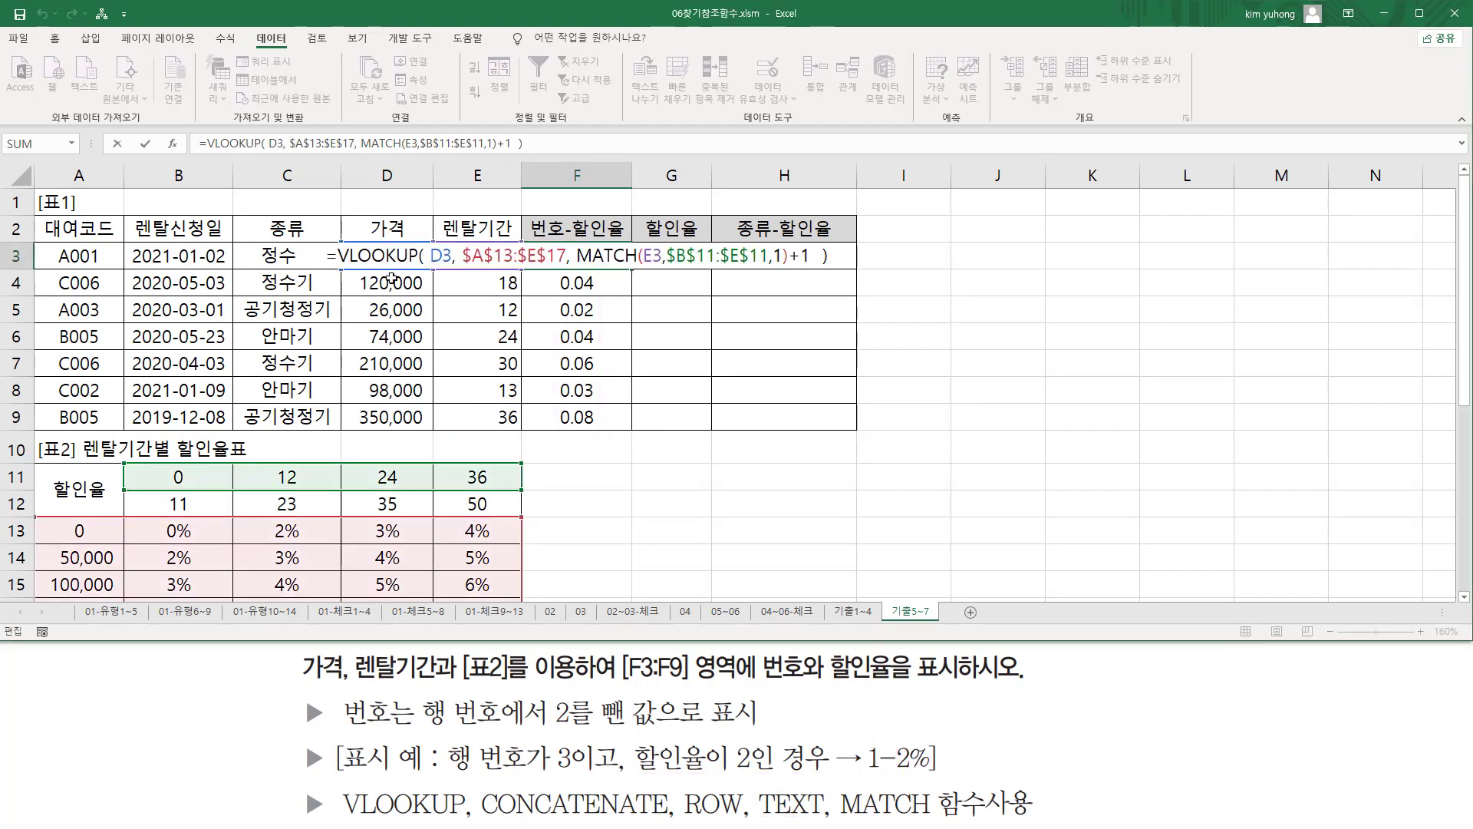
pyautogui.write('te')
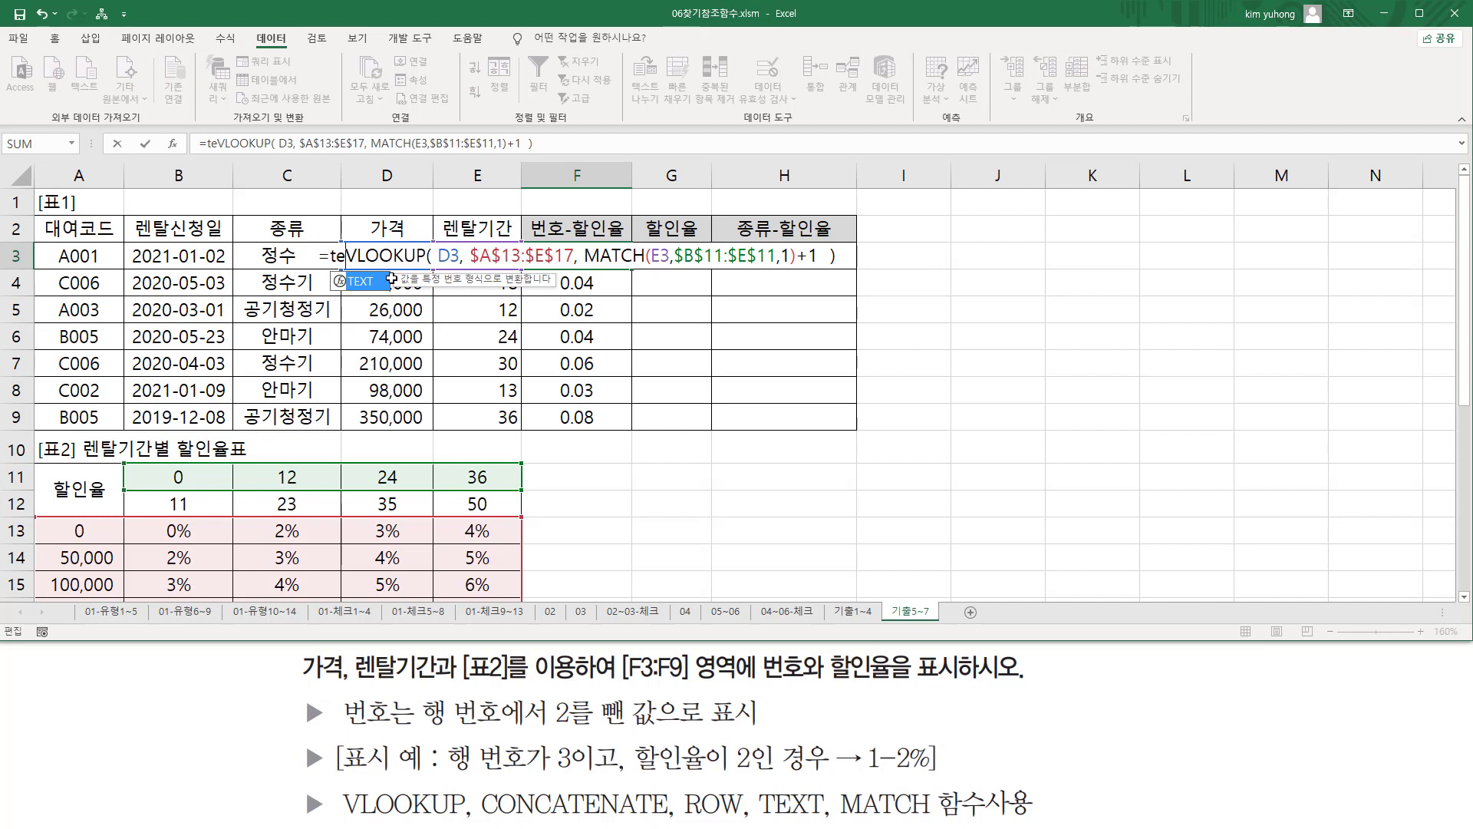
pyautogui.press('Tab')
pyautogui.hotkey('shift', 'End')
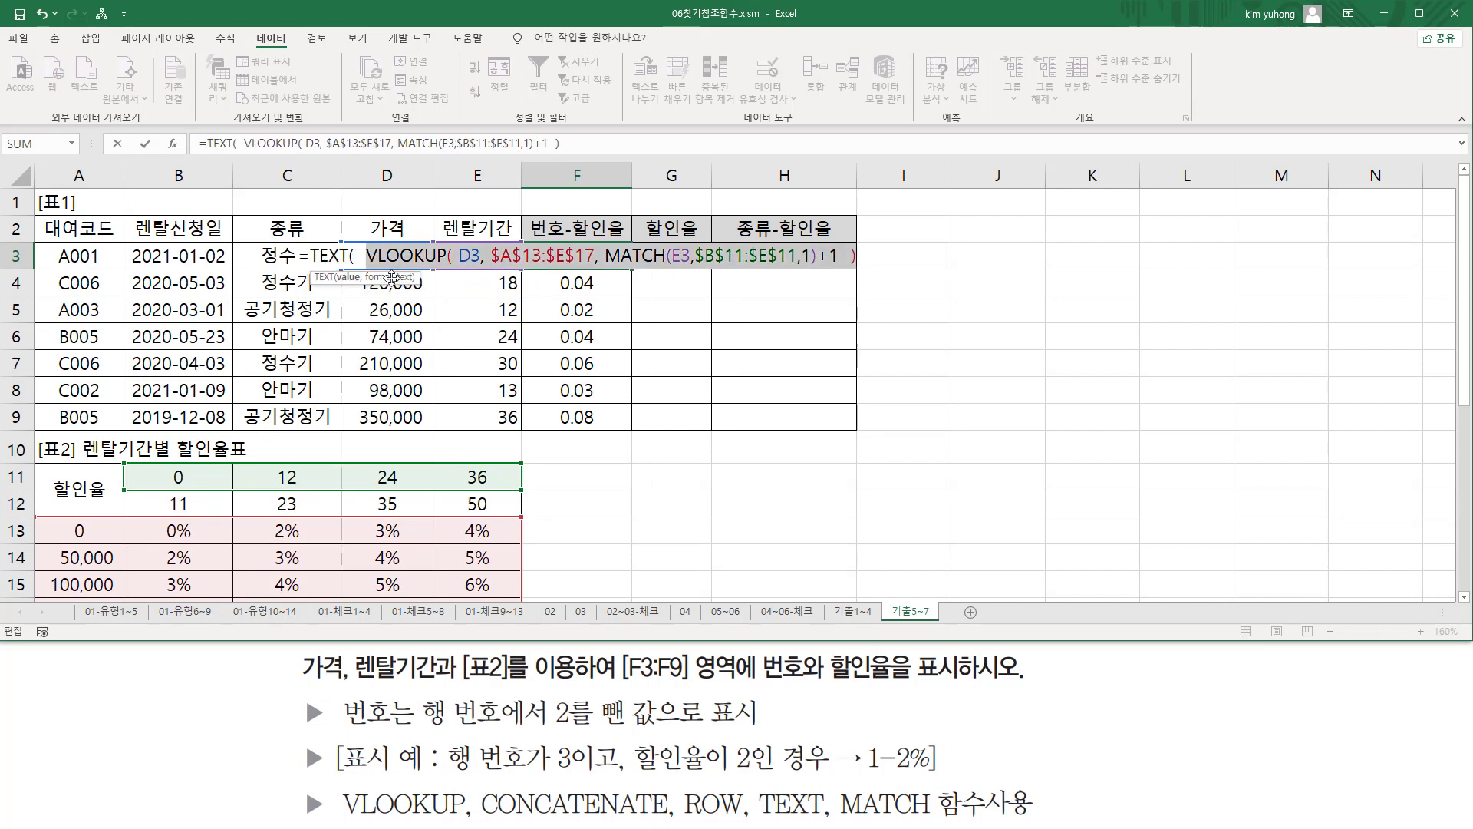
pyautogui.press('End')
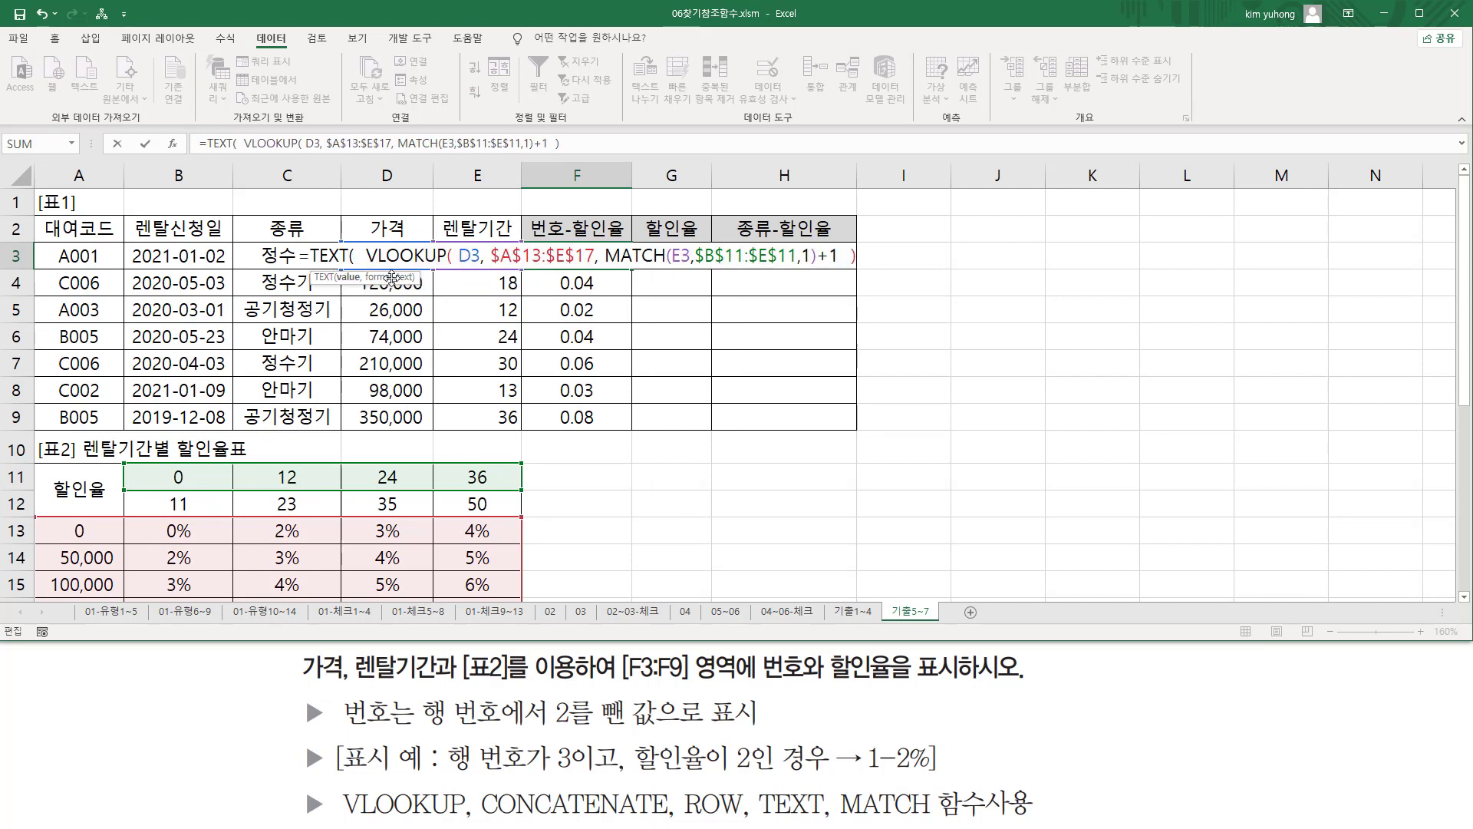
pyautogui.write(',')
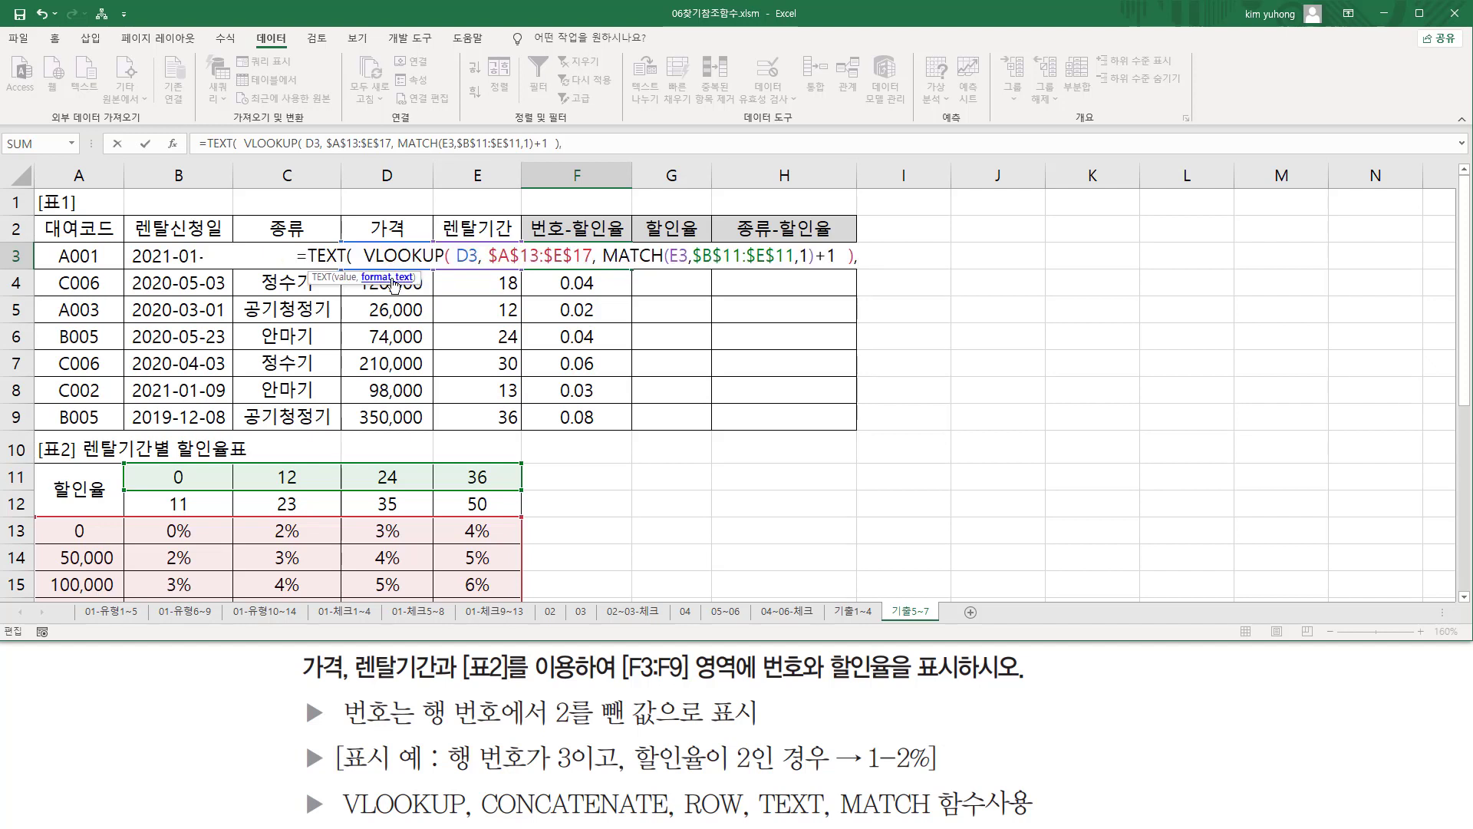
pyautogui.write('  "')
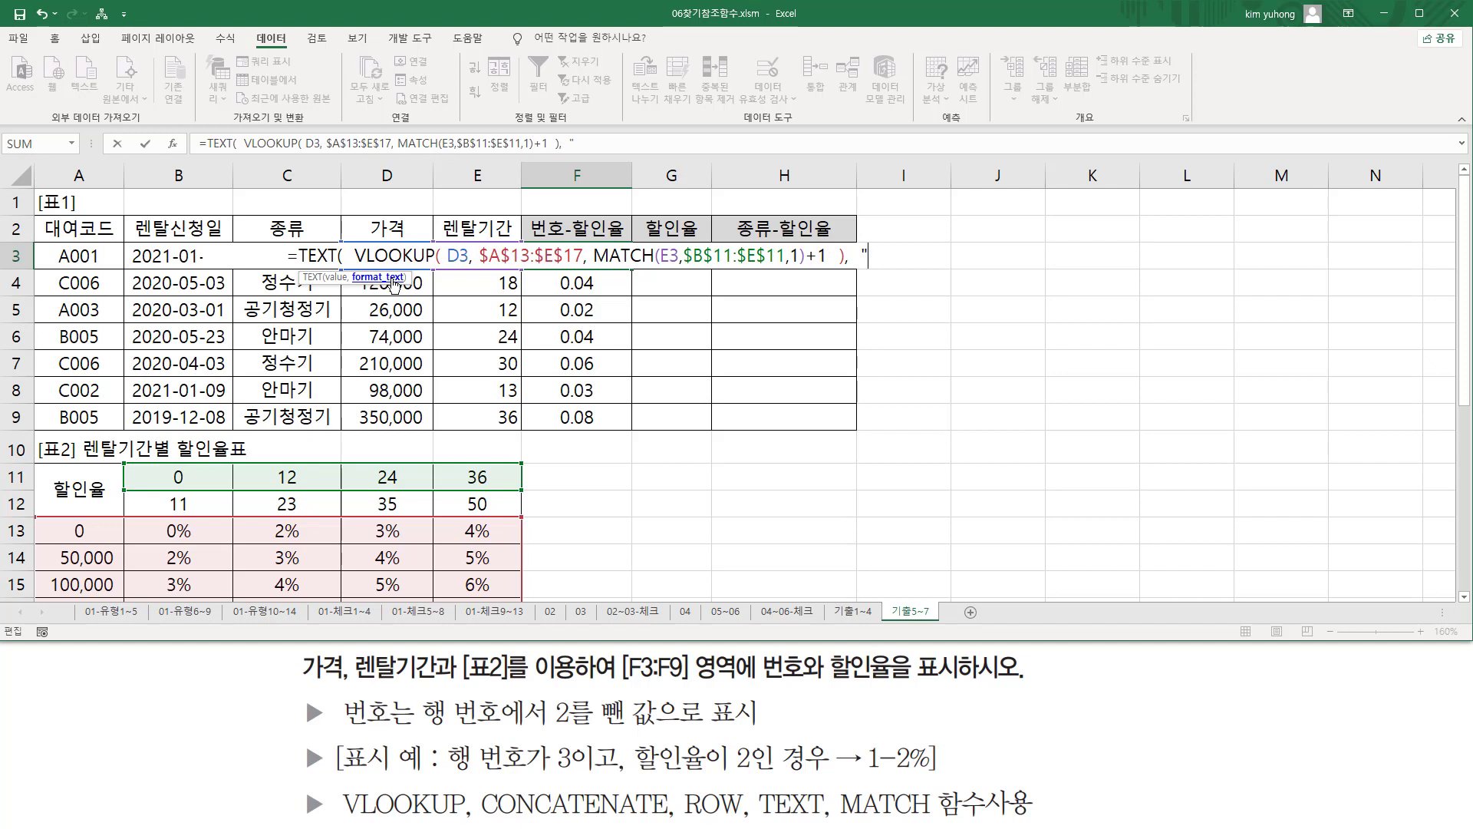
pyautogui.write('0%')
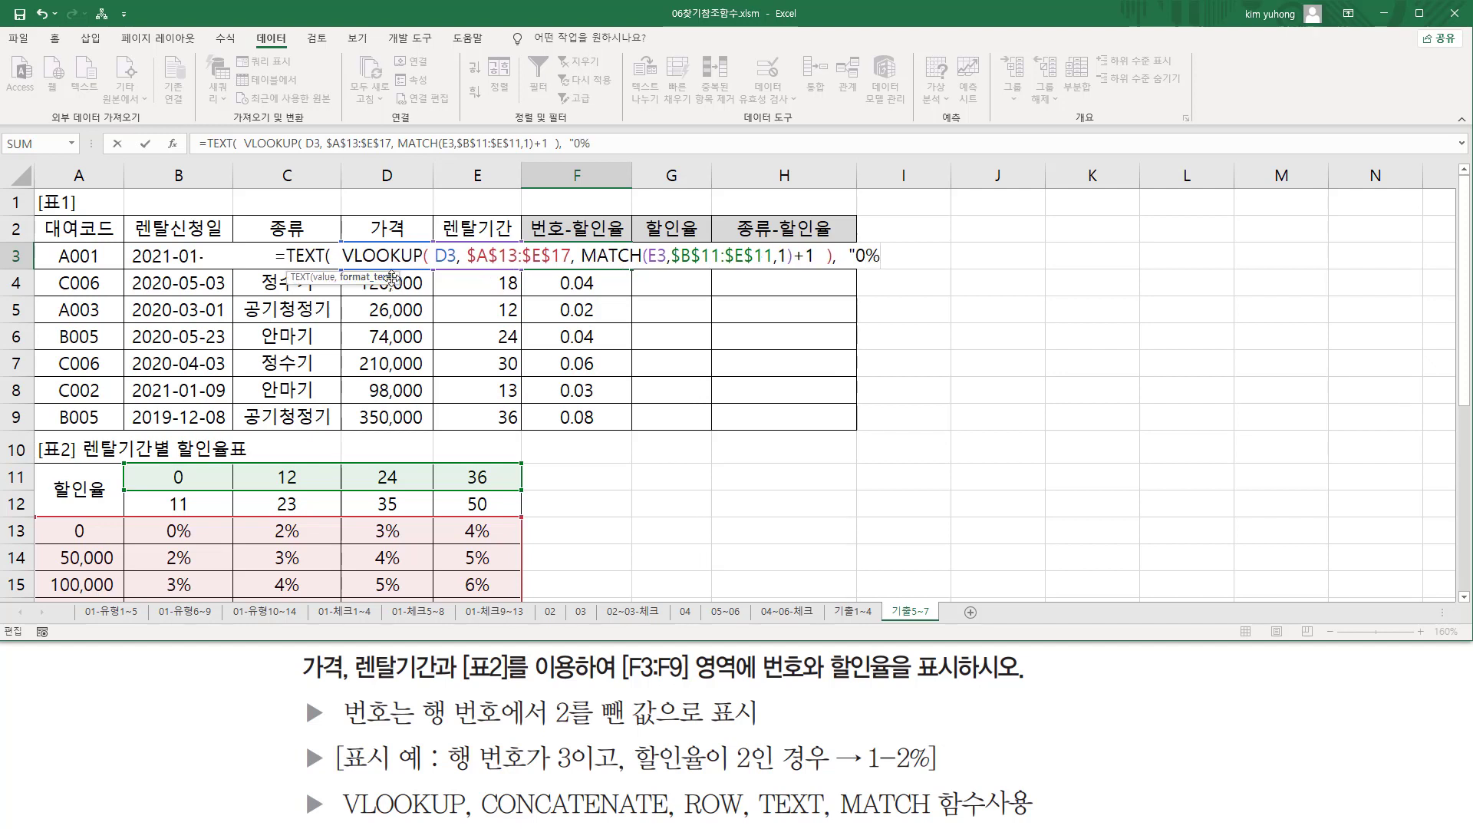
pyautogui.write('"')
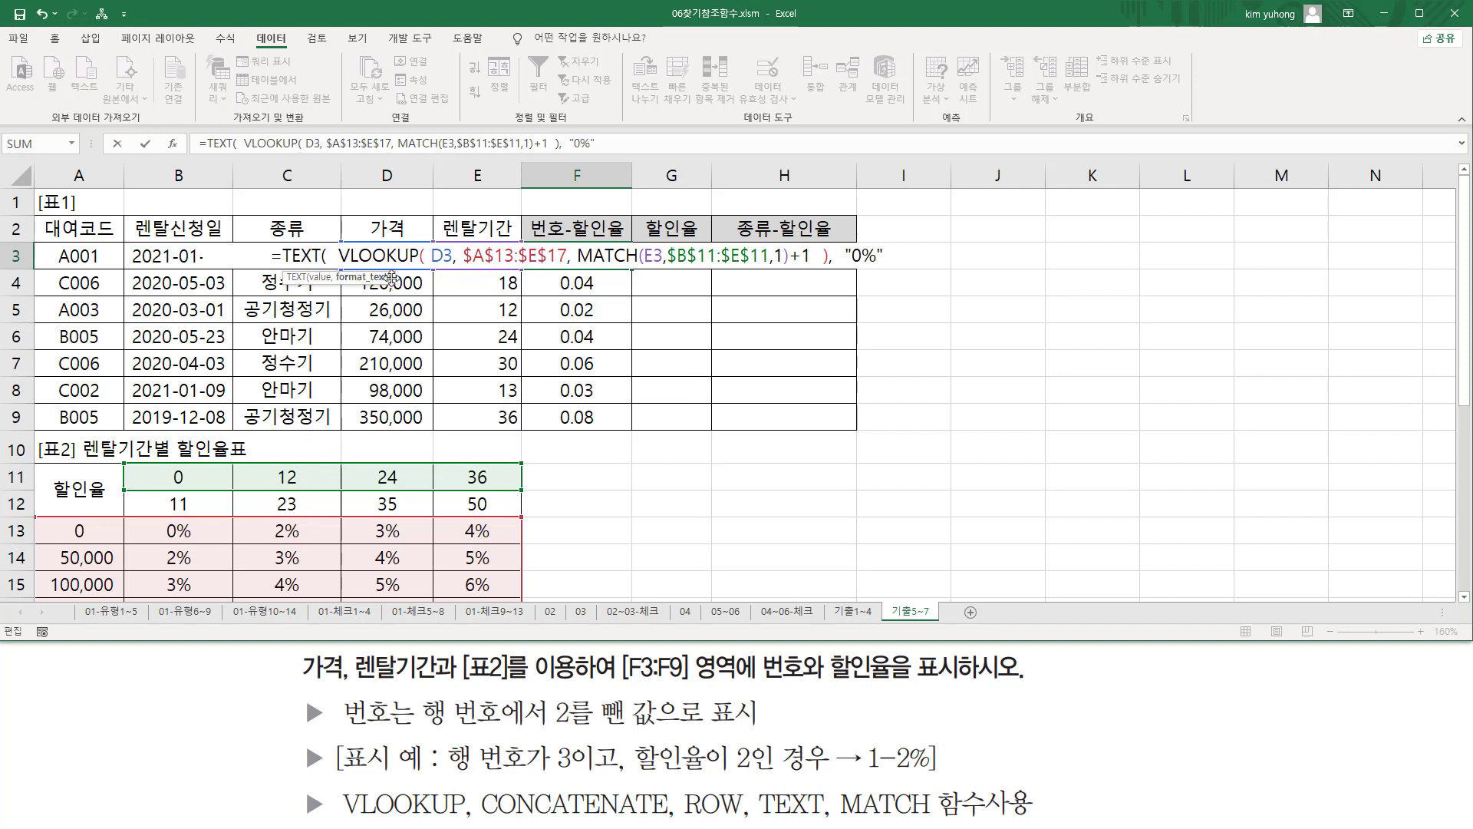
pyautogui.write(' )')
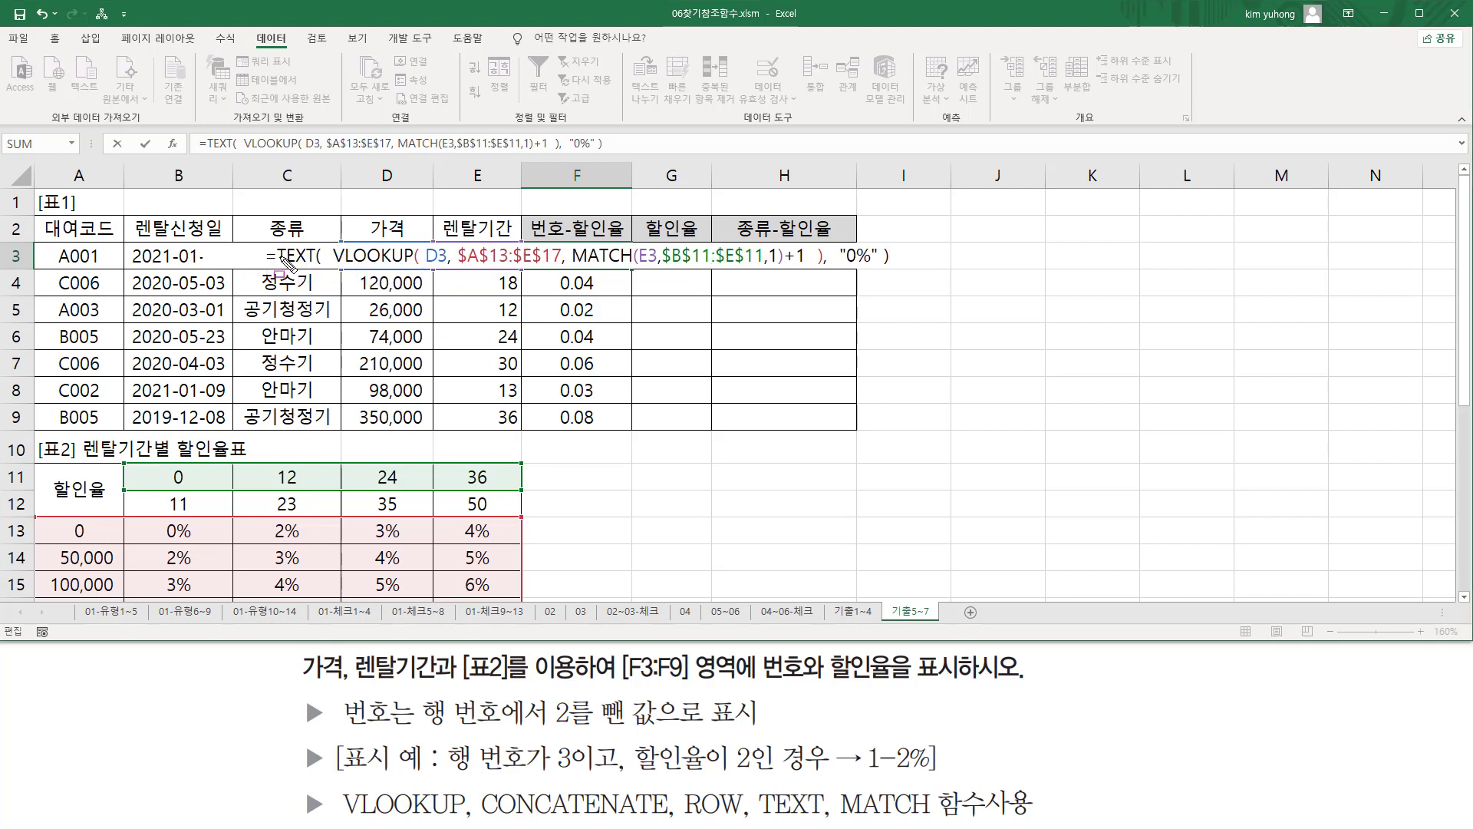
# Step: Review the TEXT arguments in F3, enter the formula and copy it down through F9
pyautogui.moveTo(332, 237)
pyautogui.mouseDown()
pyautogui.moveTo(336, 261)
pyautogui.moveTo(871, 264)
pyautogui.mouseUp()
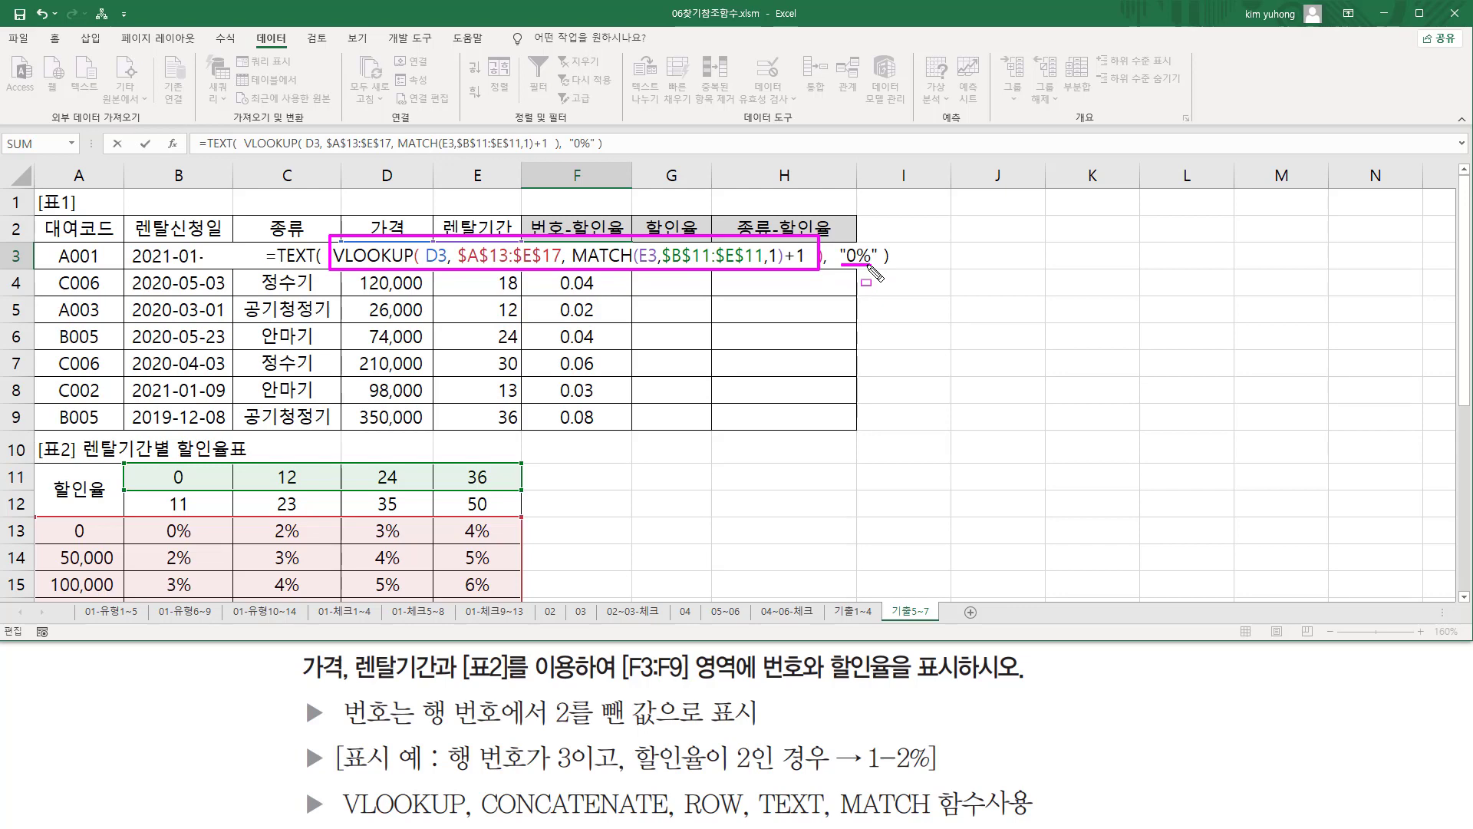
pyautogui.press('Escape')
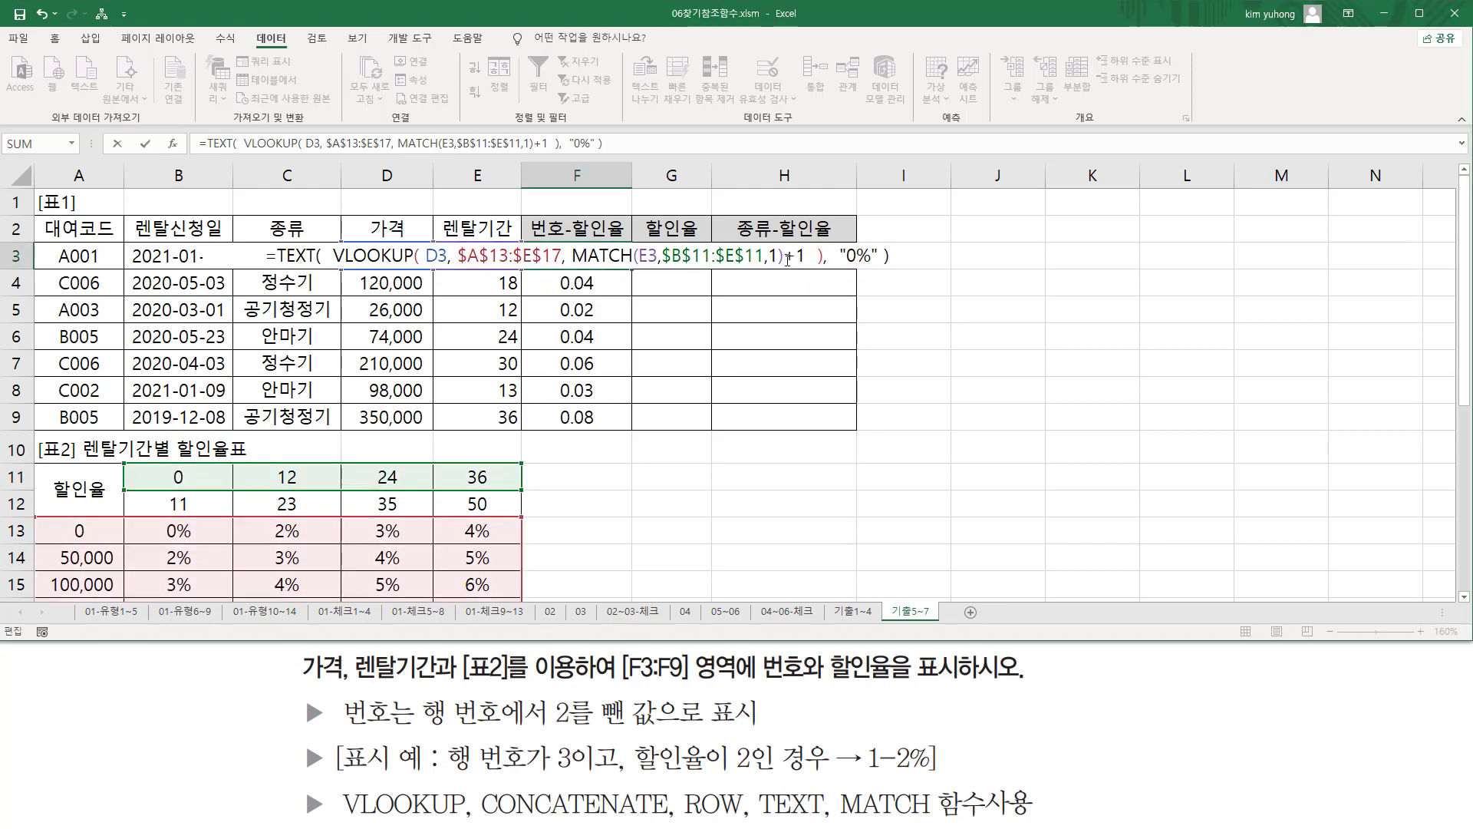
pyautogui.press('Return')
pyautogui.click(581, 261)
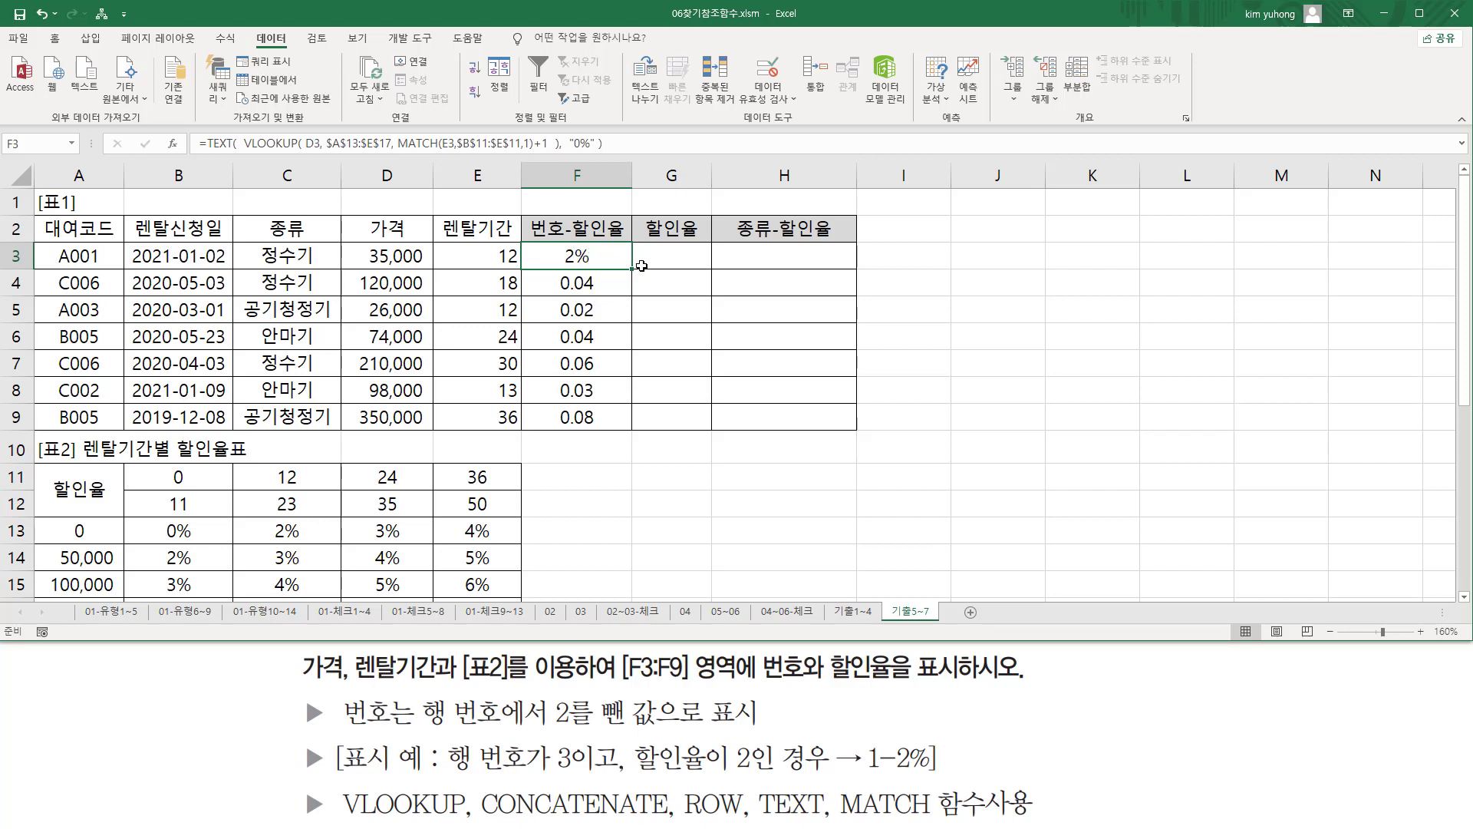
pyautogui.doubleClick(634, 271)
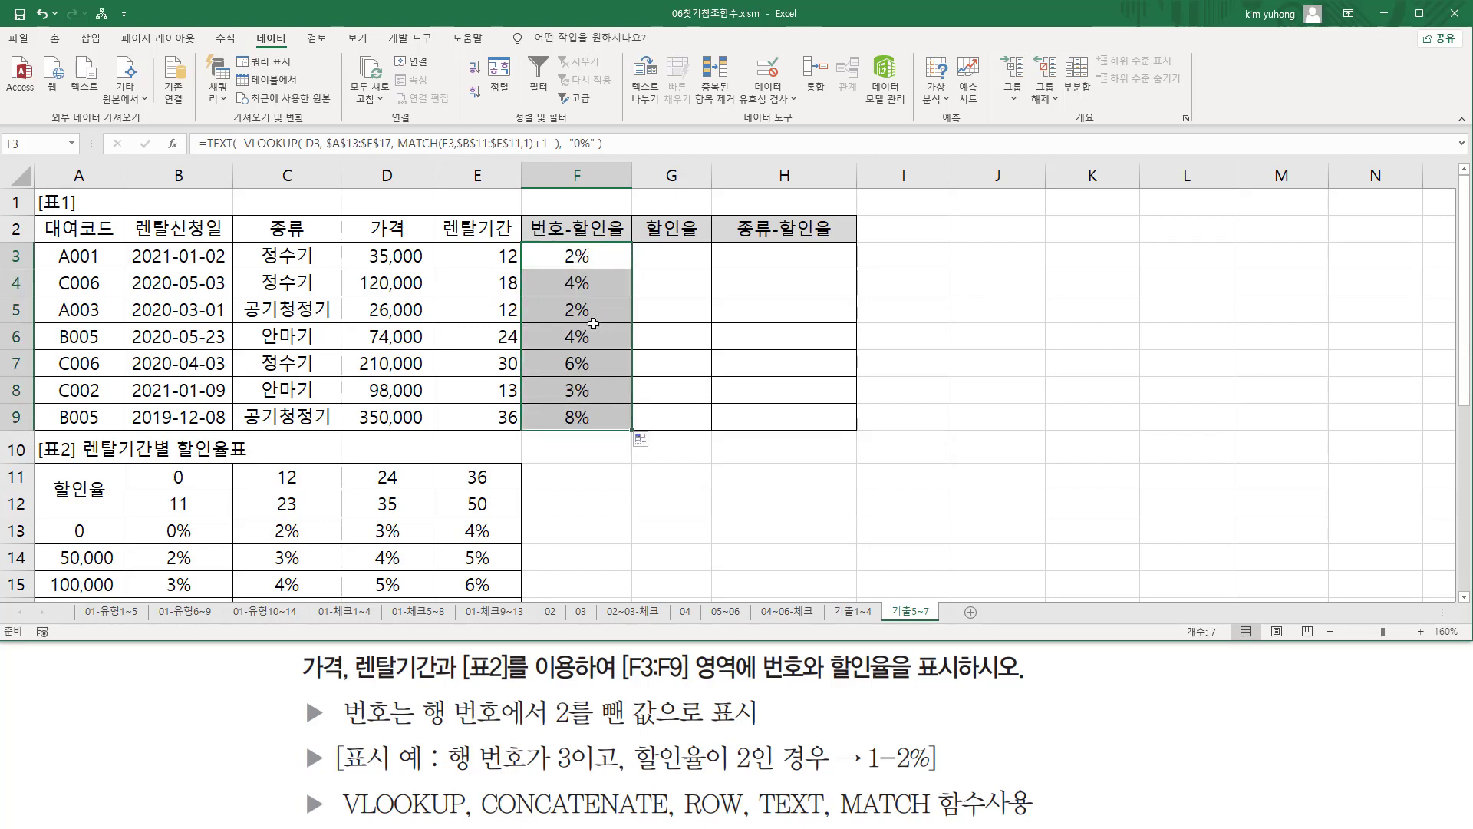
# Step: Examine the task's 1-2% display example and its rule for subtracting 2 from the row number
pyautogui.click(587, 255)
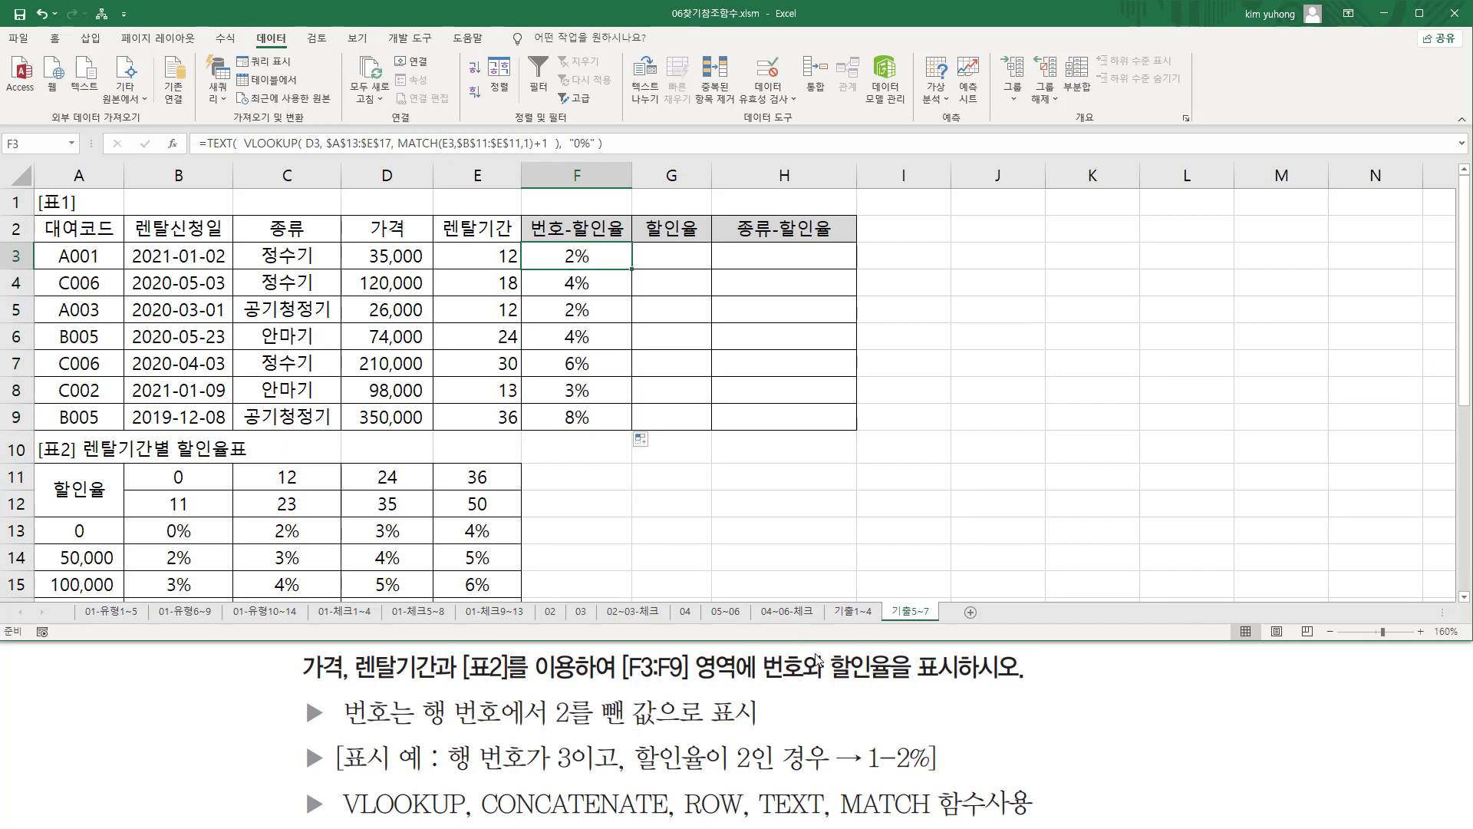
pyautogui.moveTo(895, 768)
pyautogui.mouseDown()
pyautogui.moveTo(937, 768)
pyautogui.moveTo(884, 778)
pyautogui.mouseUp()
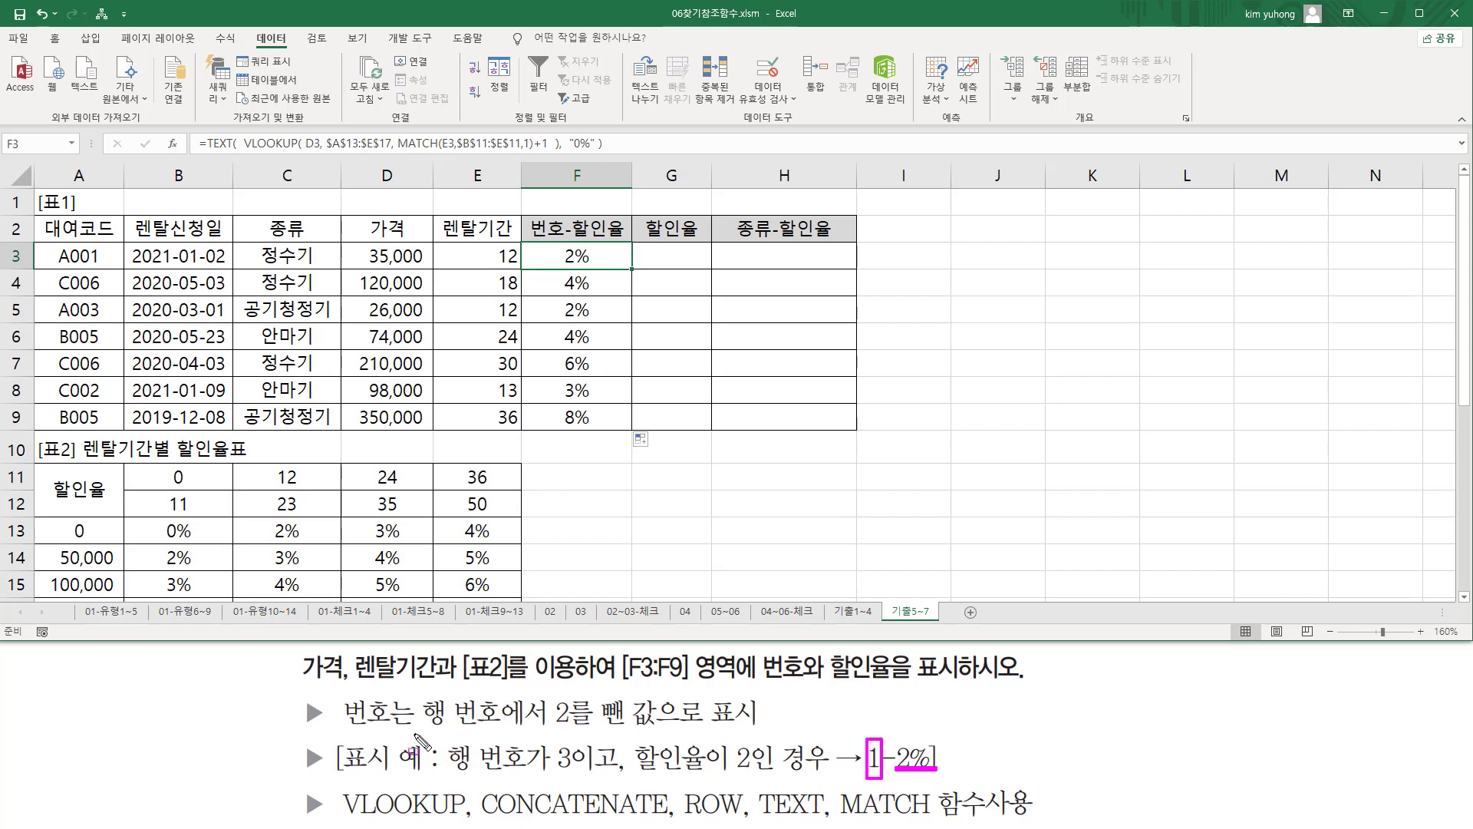
pyautogui.moveTo(412, 732)
pyautogui.mouseDown()
pyautogui.moveTo(496, 732)
pyautogui.moveTo(503, 693)
pyautogui.moveTo(664, 730)
pyautogui.mouseUp()
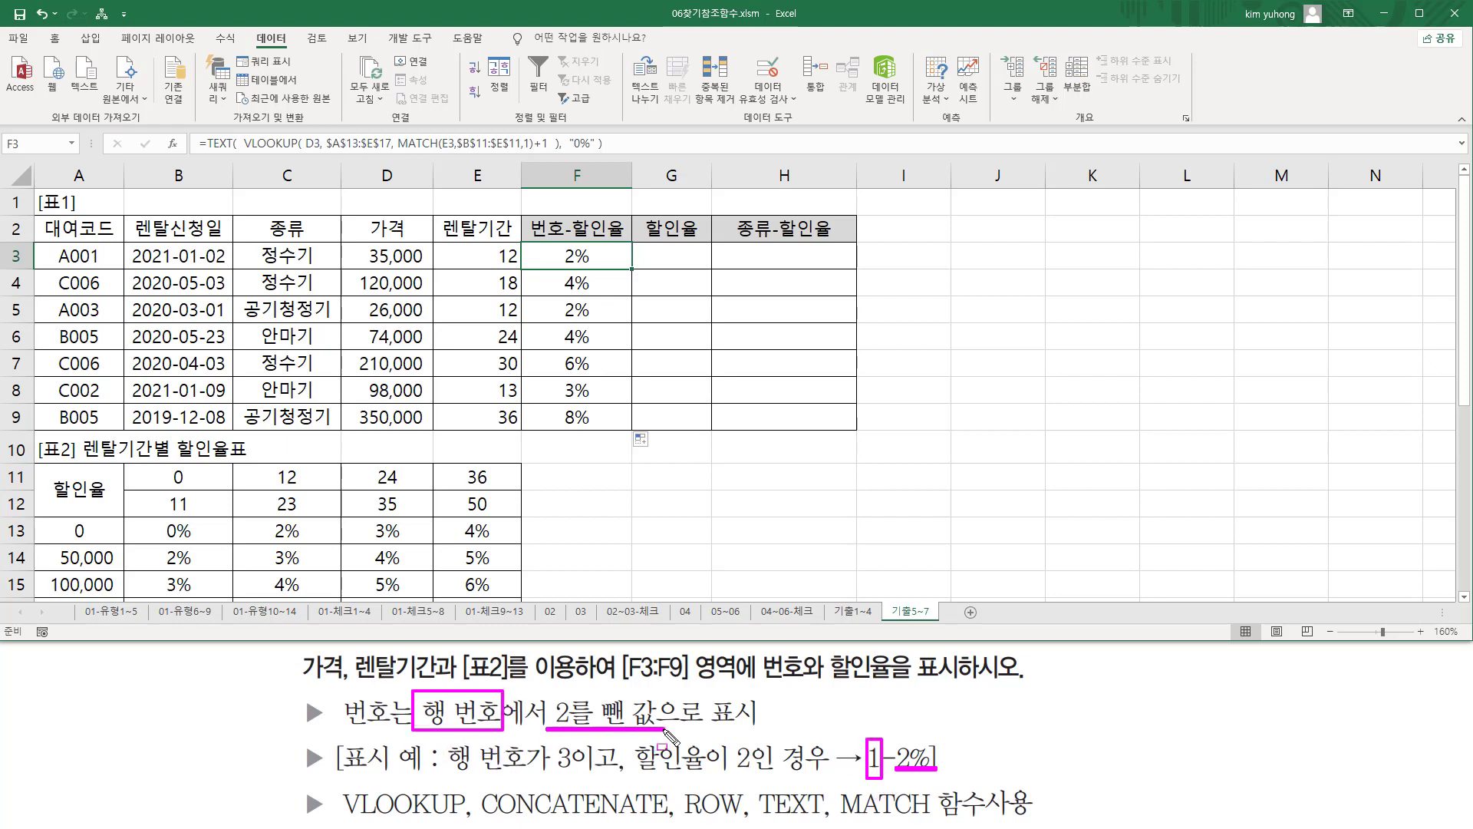
pyautogui.press('Escape')
# Step: Cut the whole TEXT expression from F3's formula and enter =ROW( ) -2 in its place
pyautogui.doubleClick(574, 253)
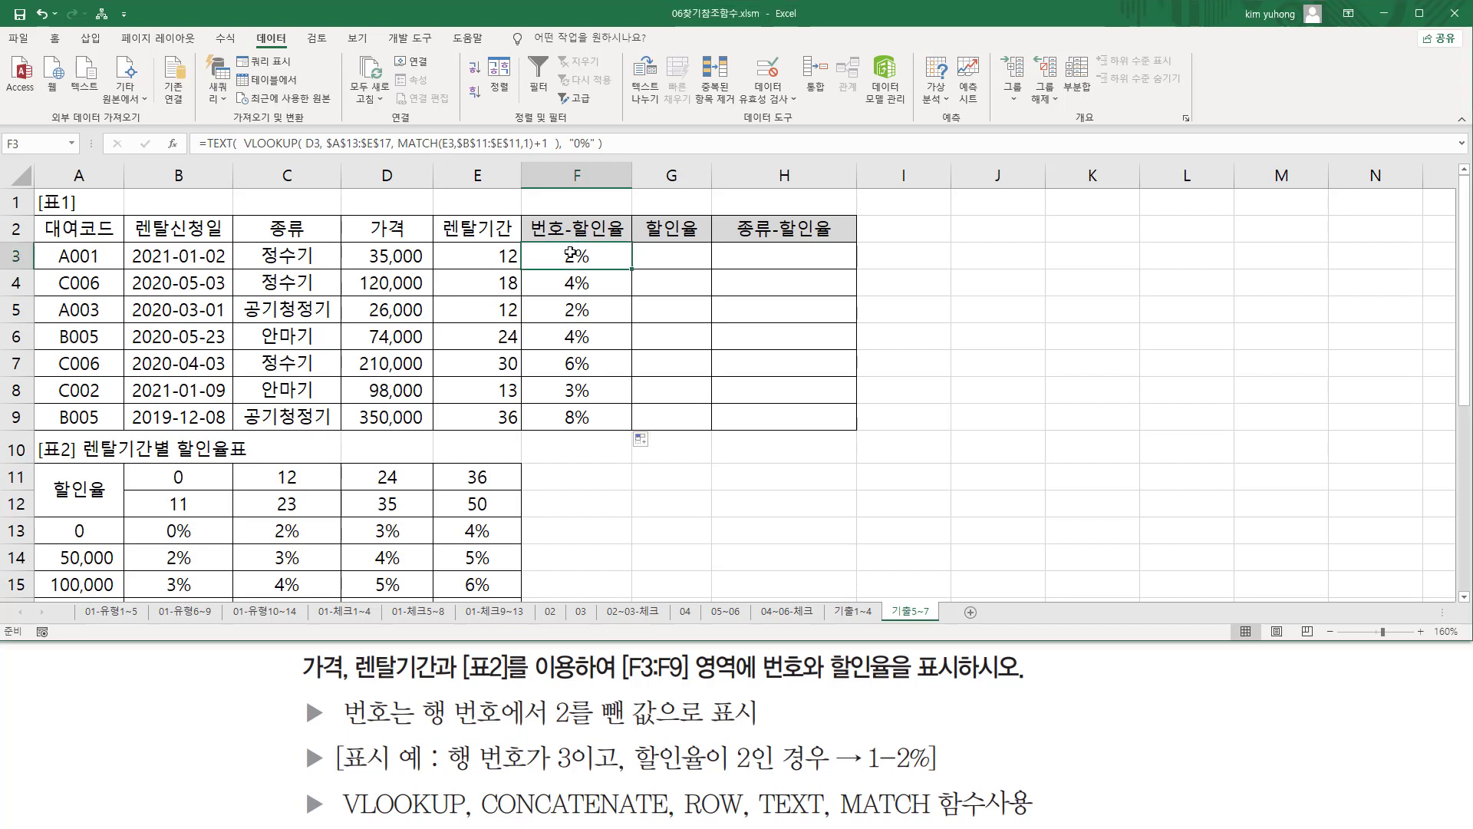
pyautogui.moveTo(278, 256); pyautogui.dragTo(1024, 254)
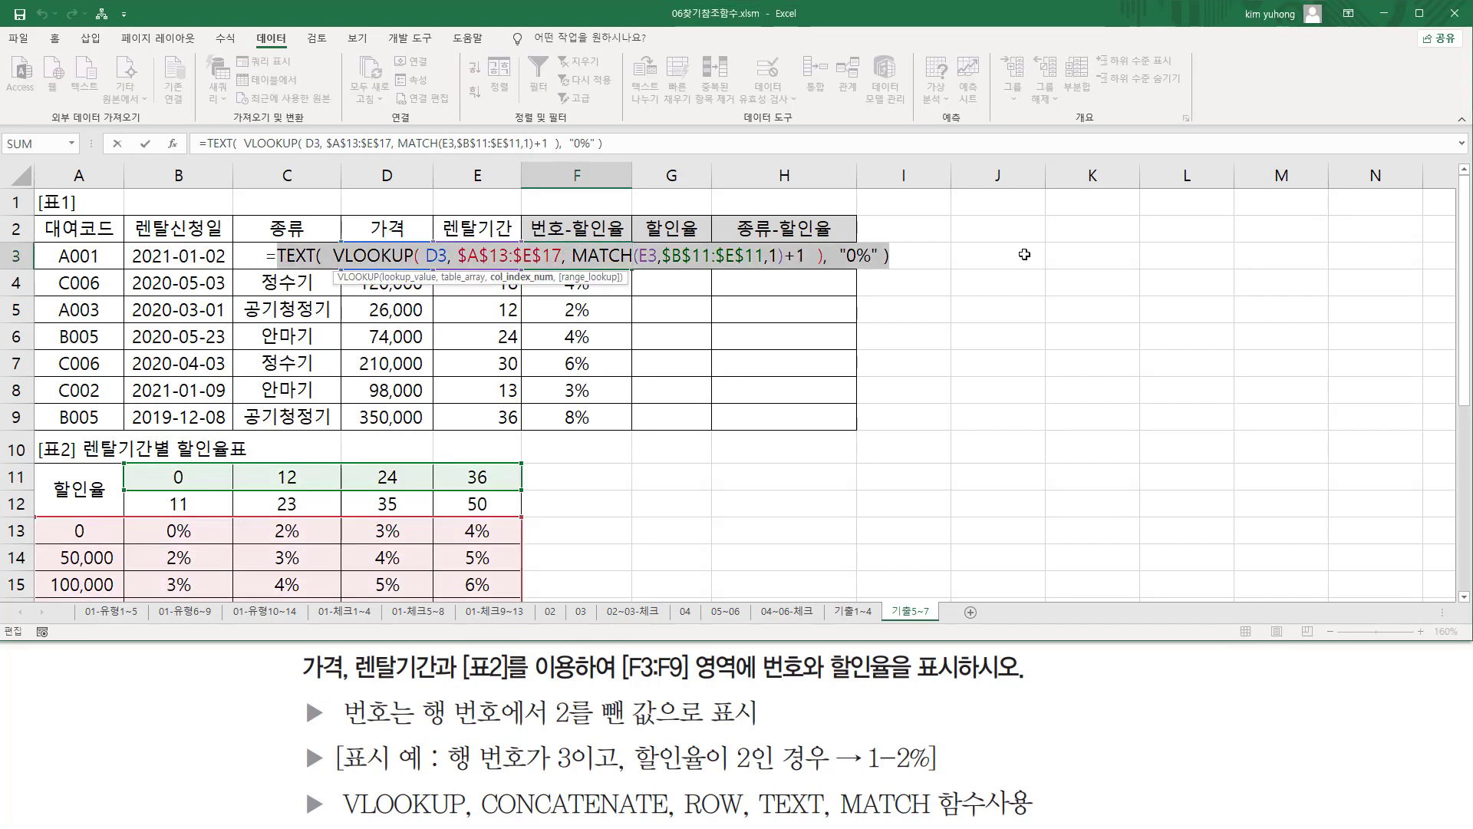
pyautogui.hotkey('ctrl', 'x')
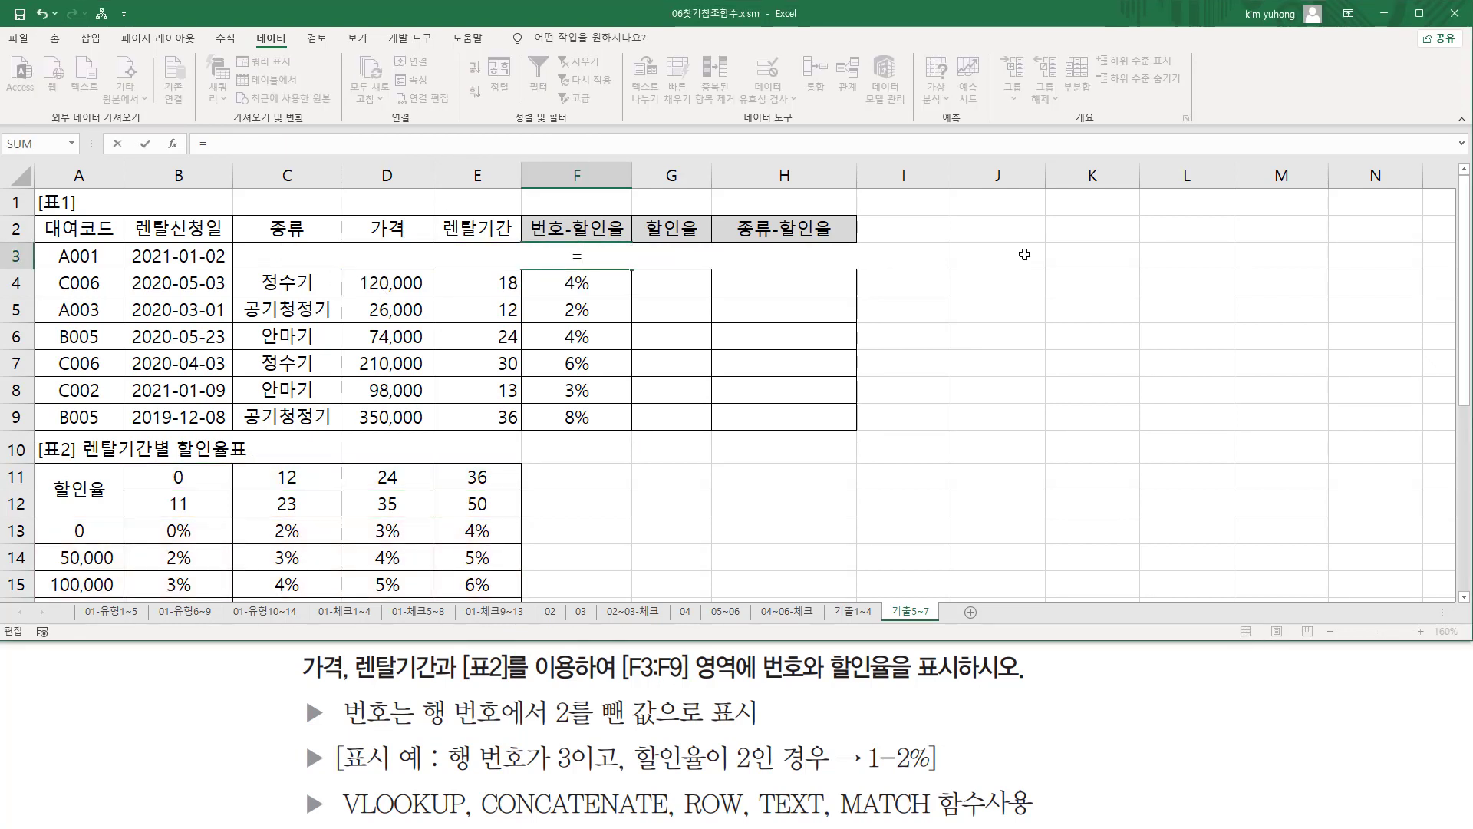
pyautogui.write('row(')
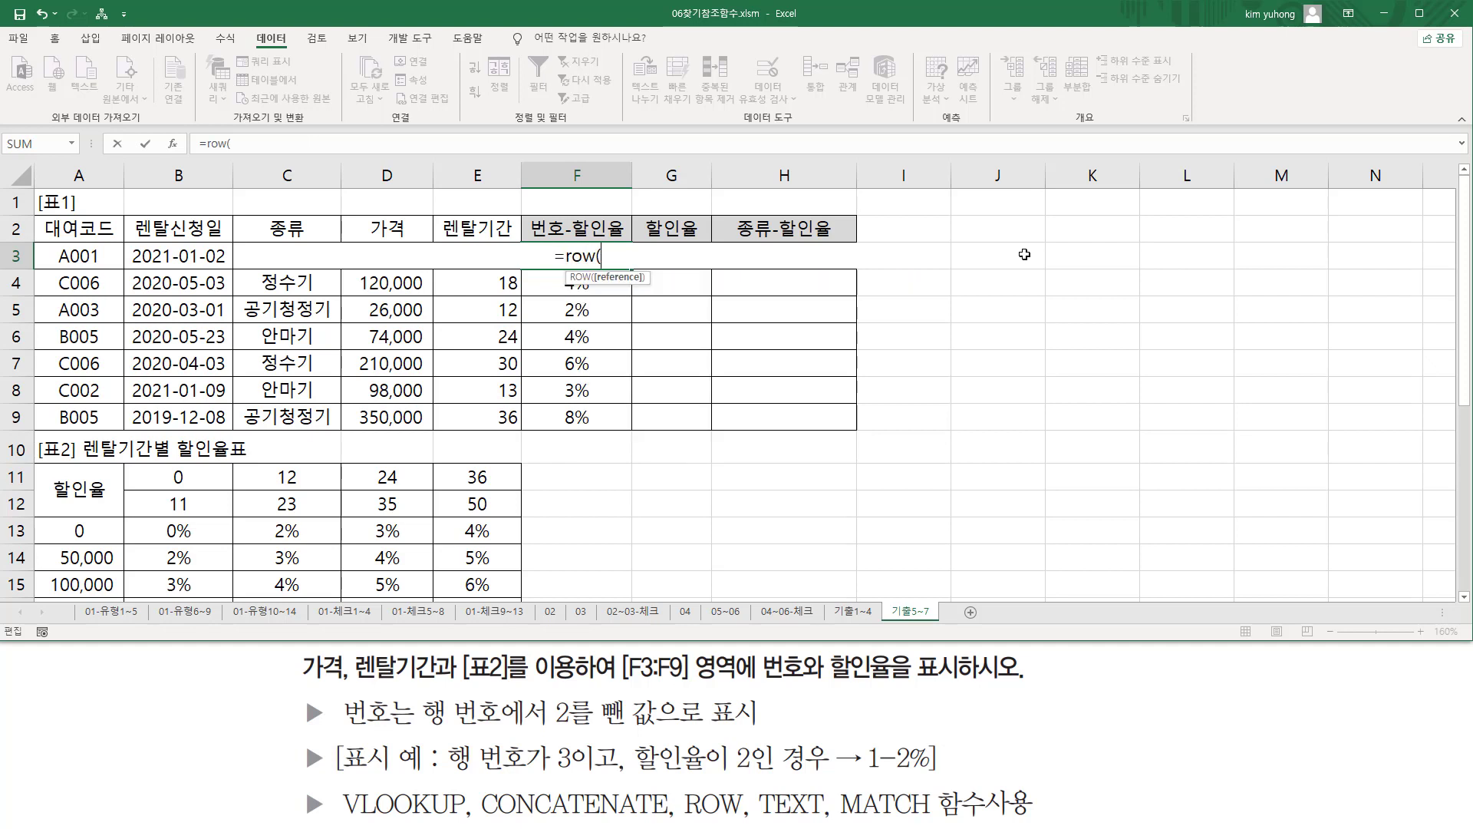
pyautogui.write(' )')
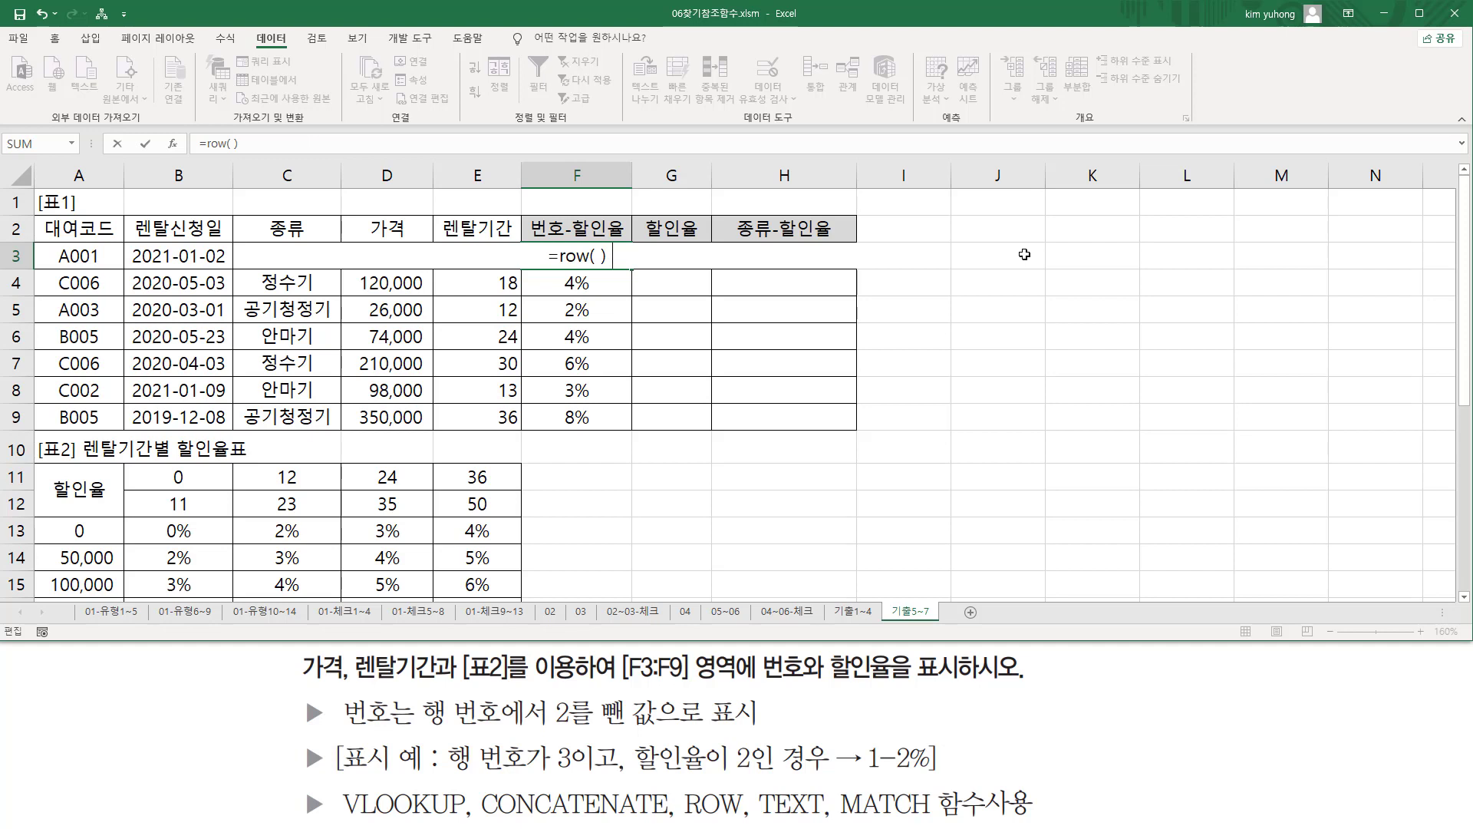
pyautogui.write(' -2')
pyautogui.press('Return')
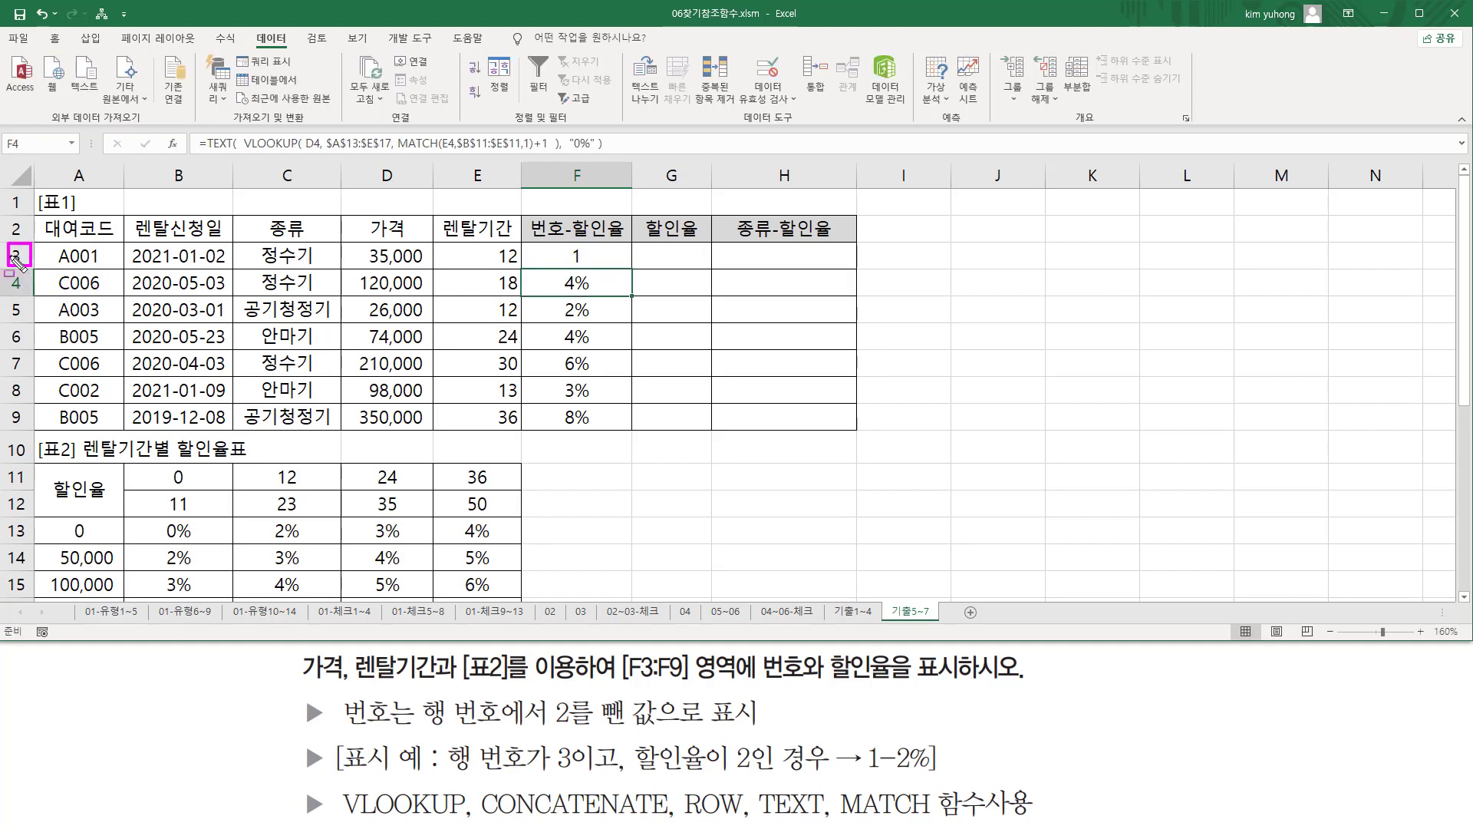
# Step: Copy F3's row-number formula down through F9 and compare the numbers with the task's 1-2% display example
pyautogui.moveTo(567, 262); pyautogui.dragTo(594, 263)
pyautogui.click(610, 259)
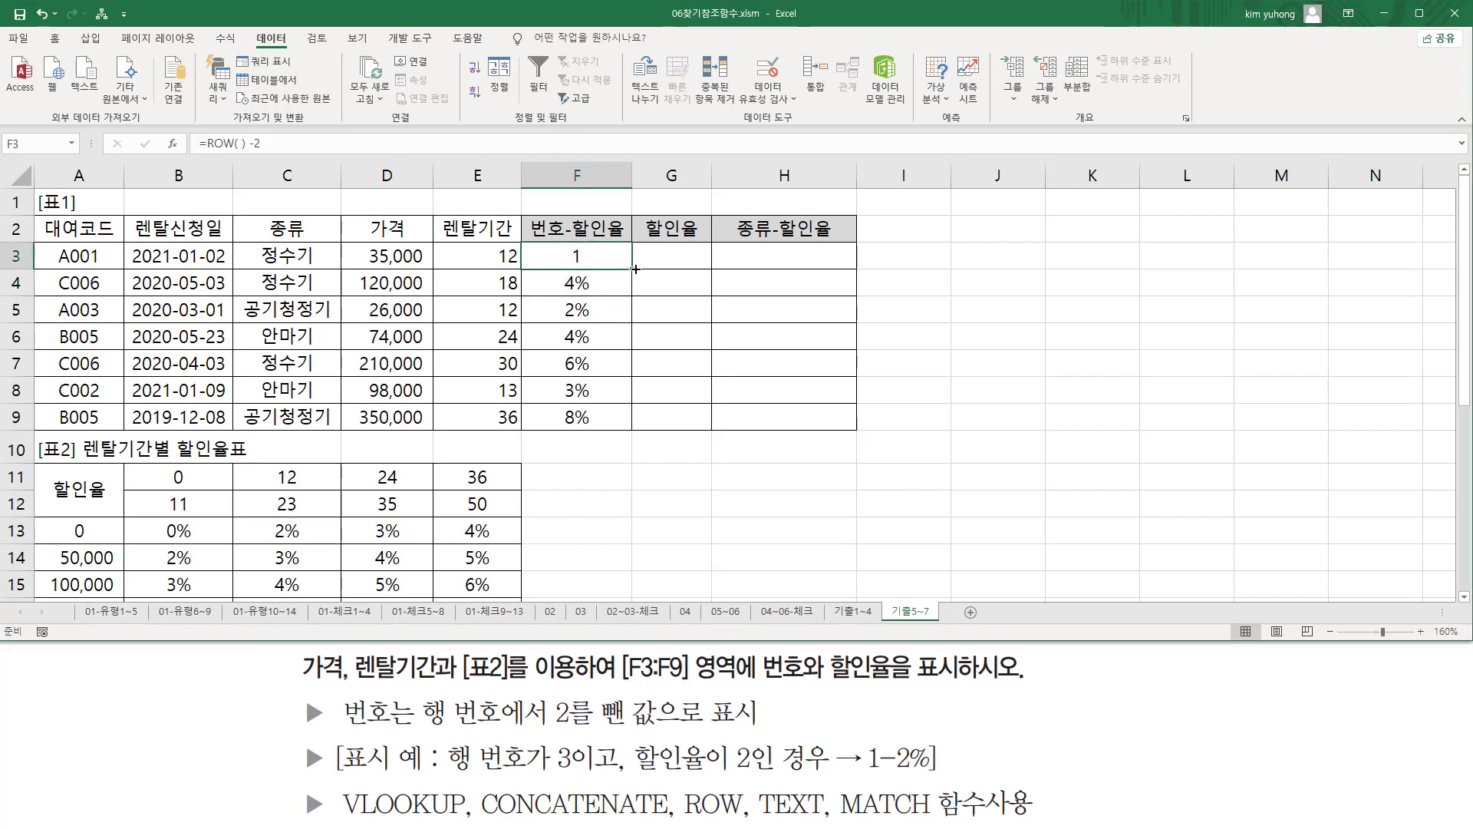
pyautogui.moveTo(636, 269); pyautogui.dragTo(637, 431)
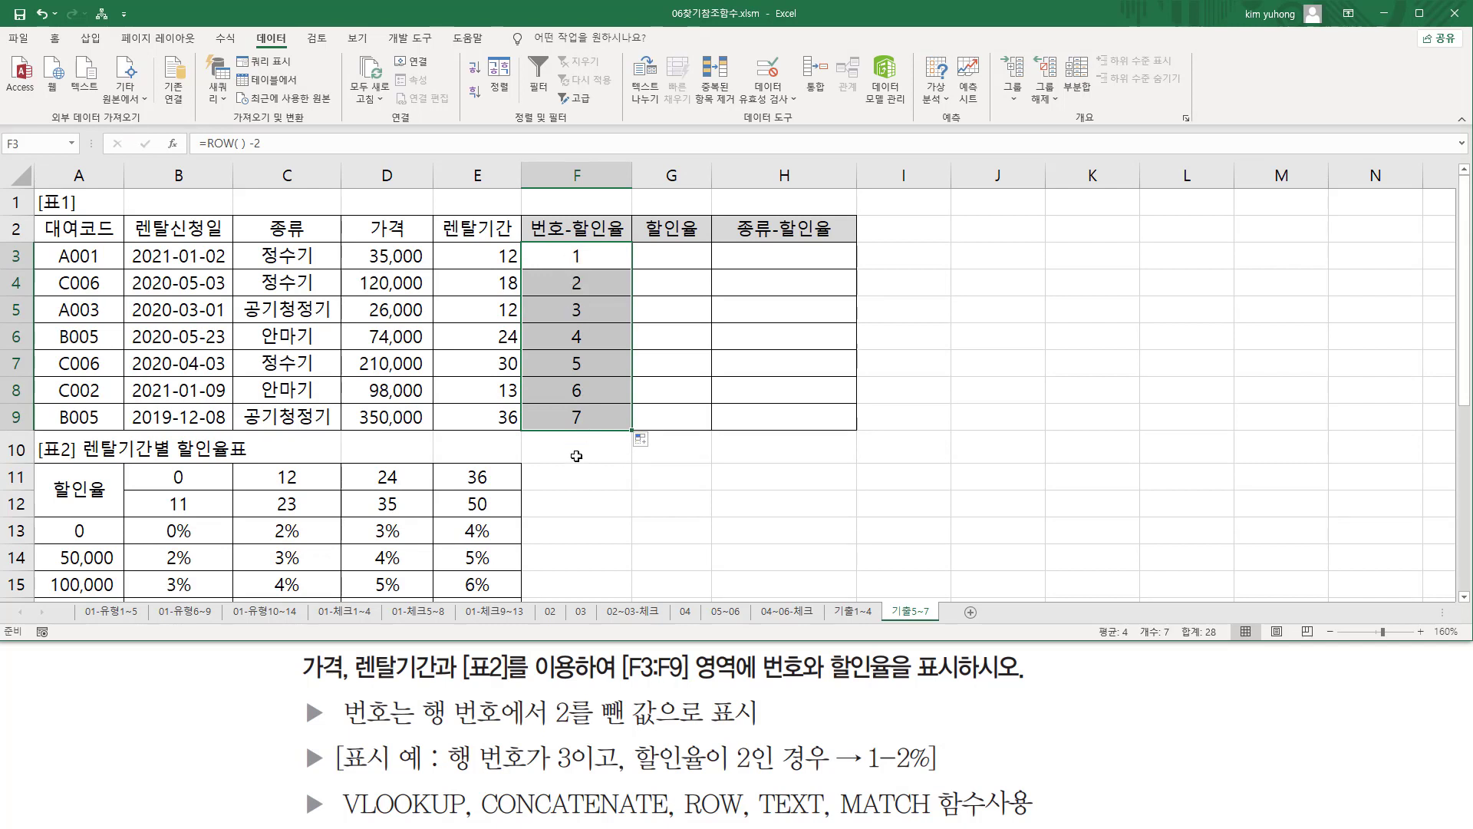
pyautogui.hotkey('ctrl', '2')
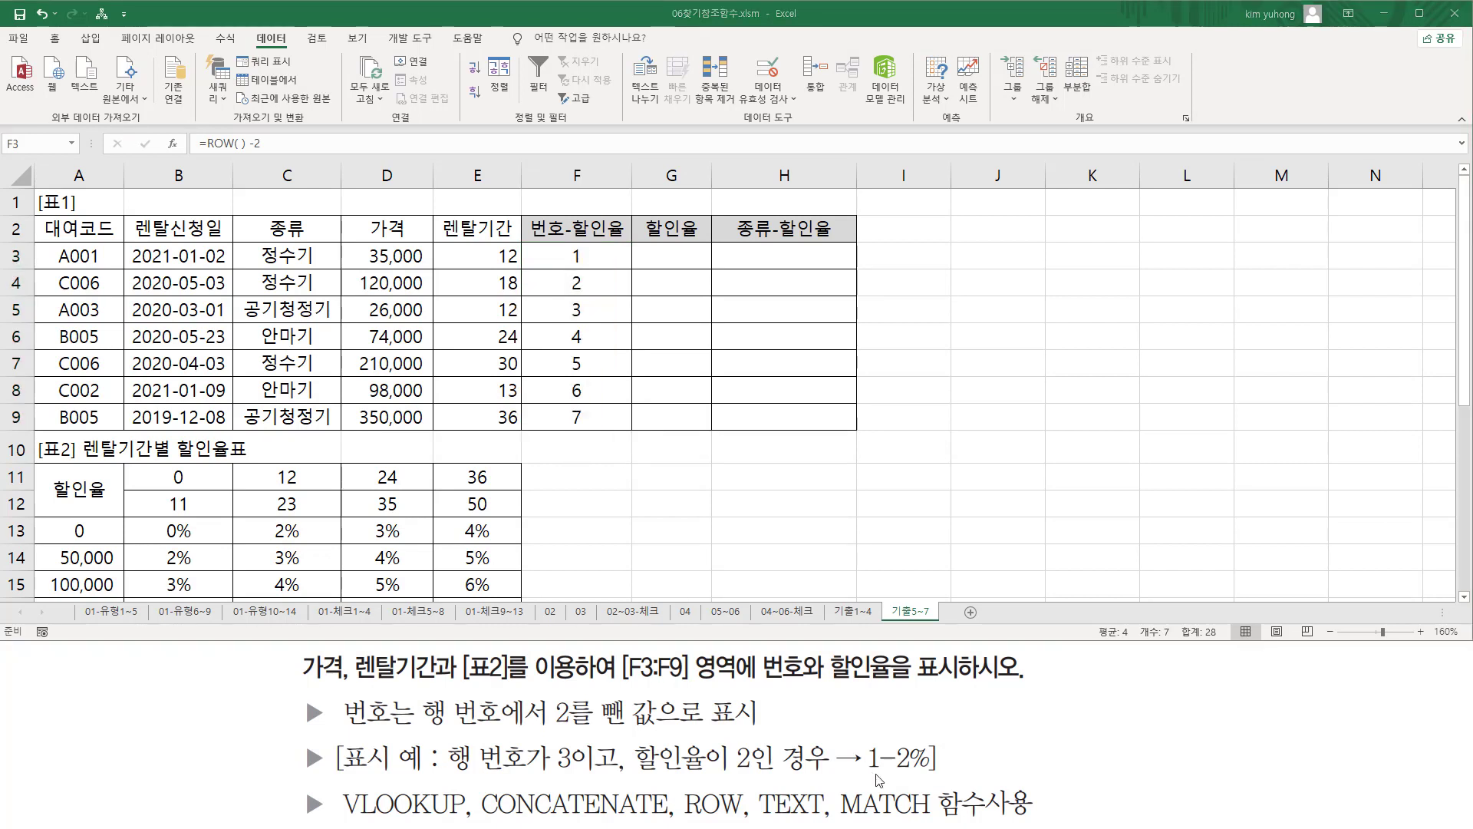
pyautogui.moveTo(869, 772); pyautogui.dragTo(932, 773)
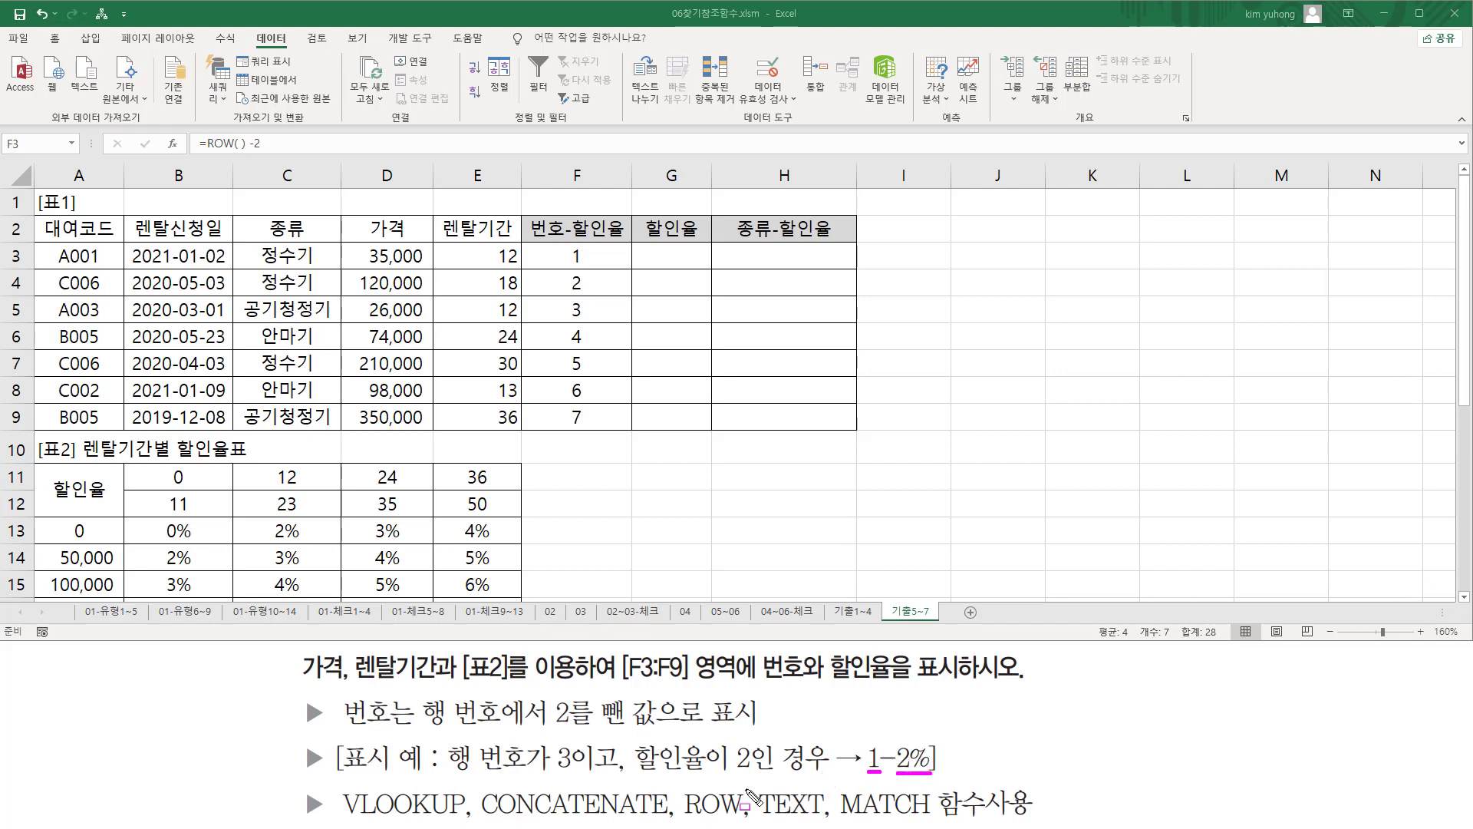
# Step: Open a CONCATENATE function in F3's formula so that ROW( ) -2 is its first text argument
pyautogui.moveTo(485, 790); pyautogui.dragTo(668, 821)
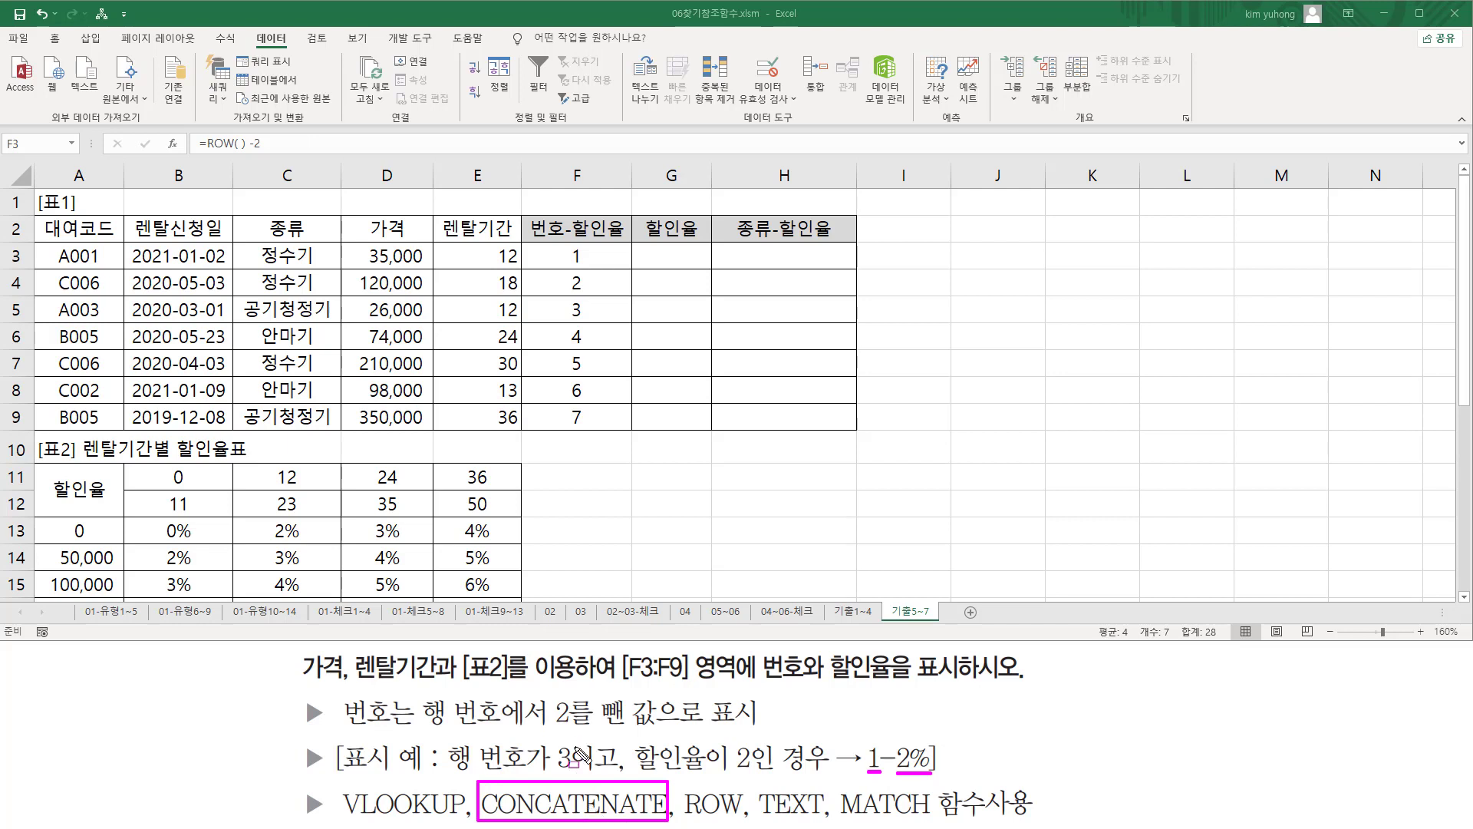
pyautogui.press('Escape')
pyautogui.doubleClick(580, 253)
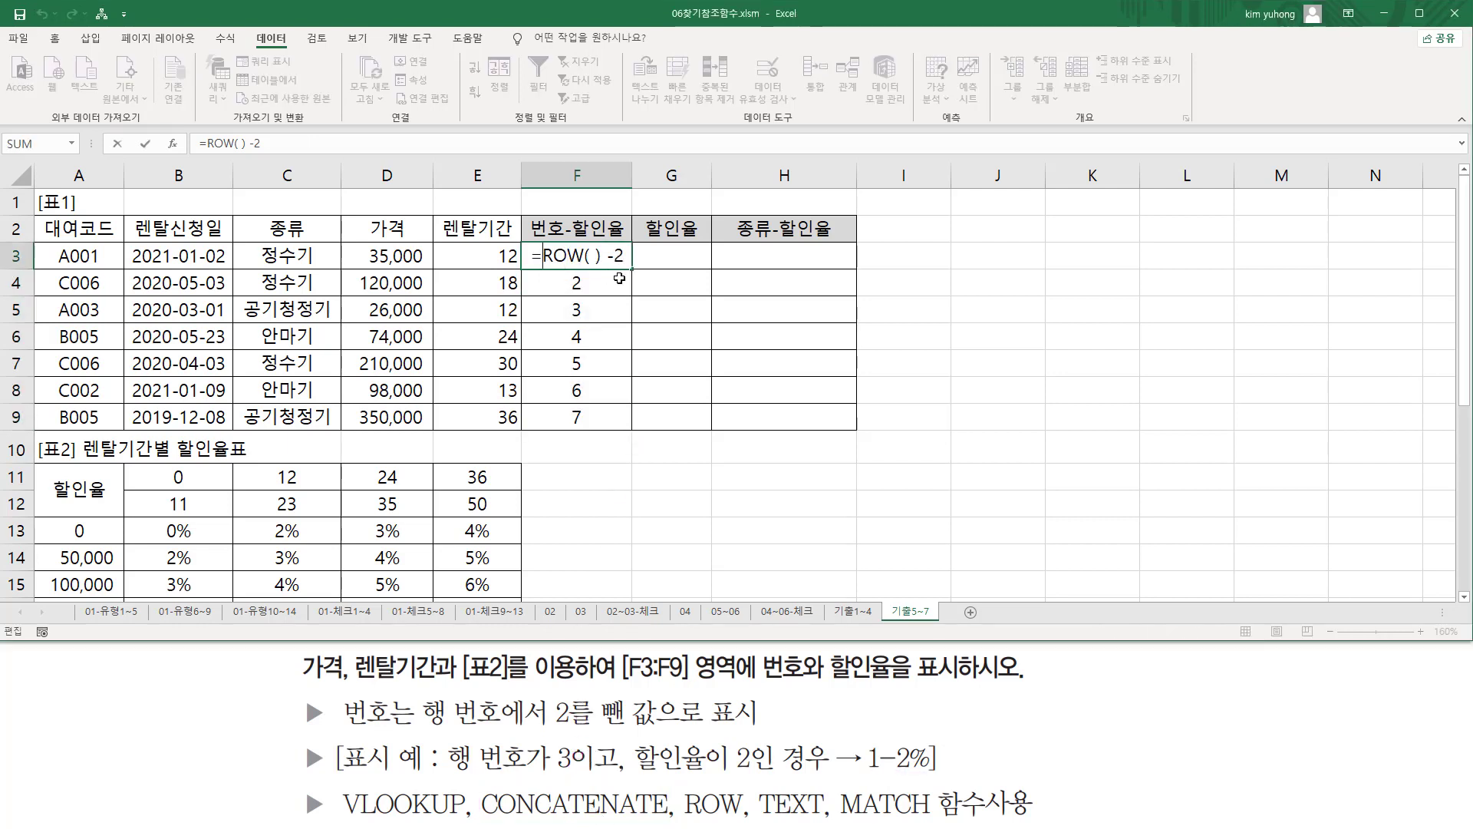
pyautogui.write('con')
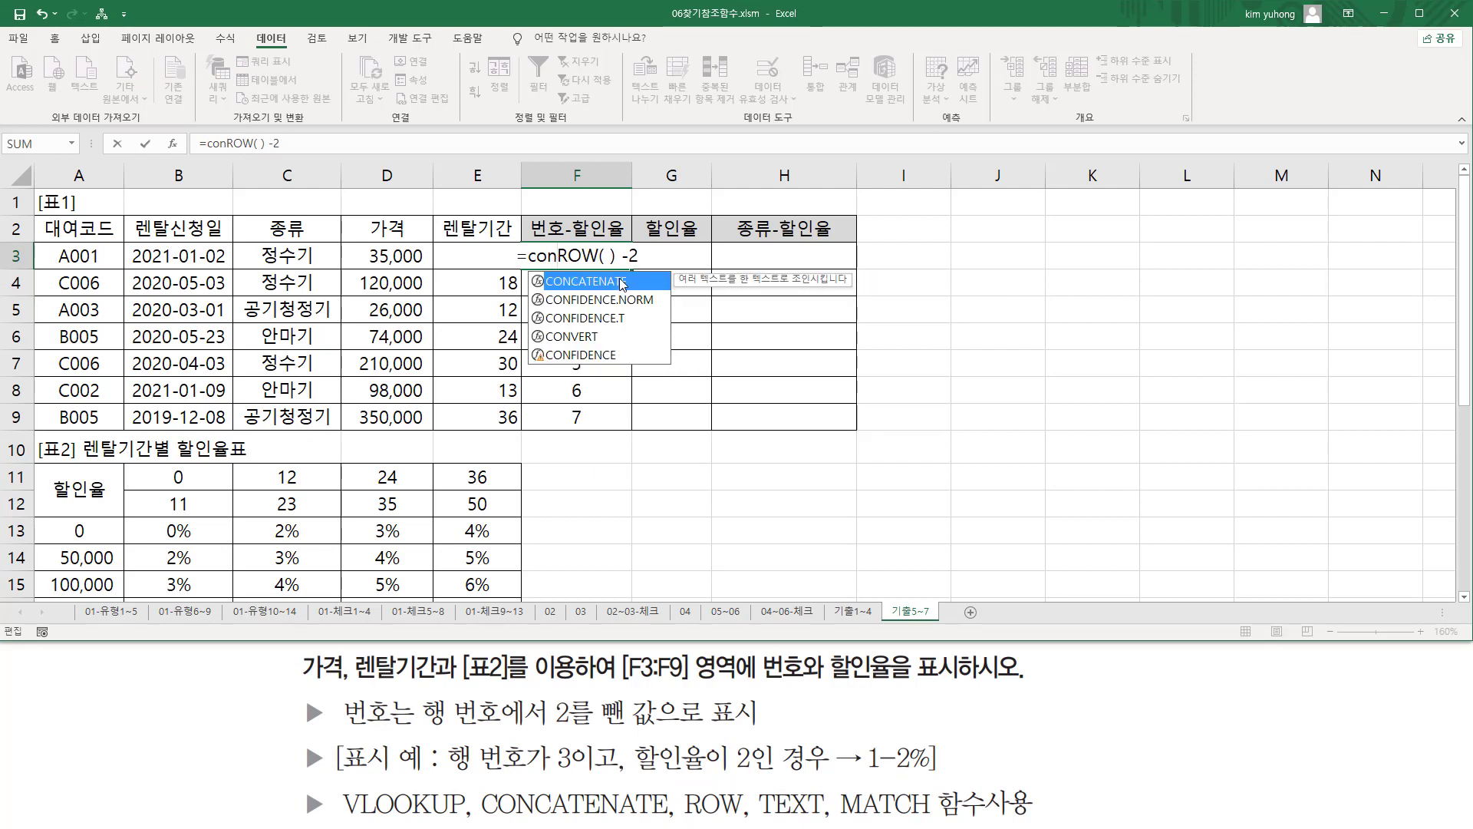
pyautogui.doubleClick(621, 282)
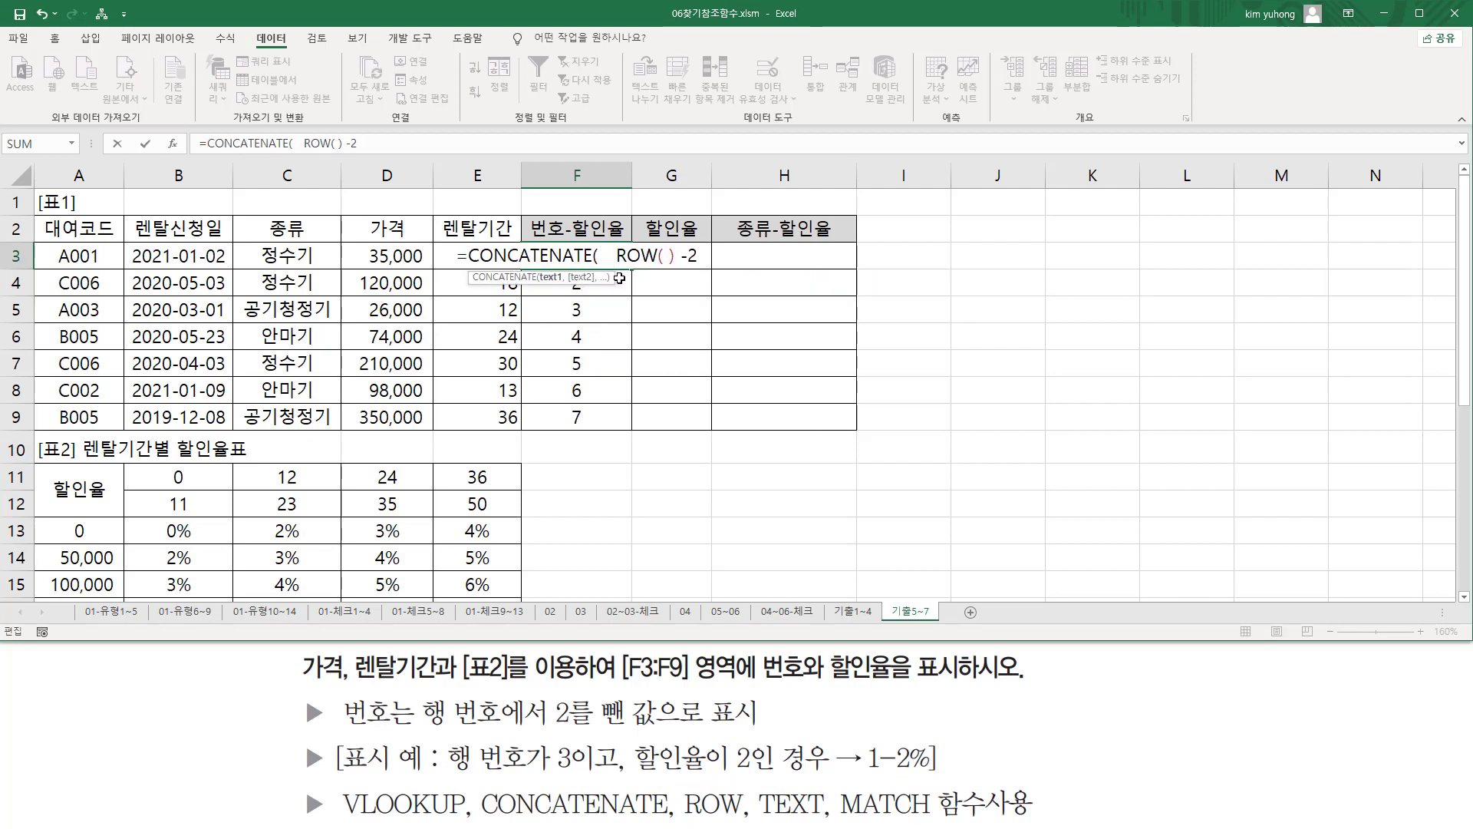
# Step: Add "-" as CONCATENATE's second argument after ROW( ) -2 and start a third argument
pyautogui.hotkey('shift', 'End')
pyautogui.press('End')
pyautogui.write(',')
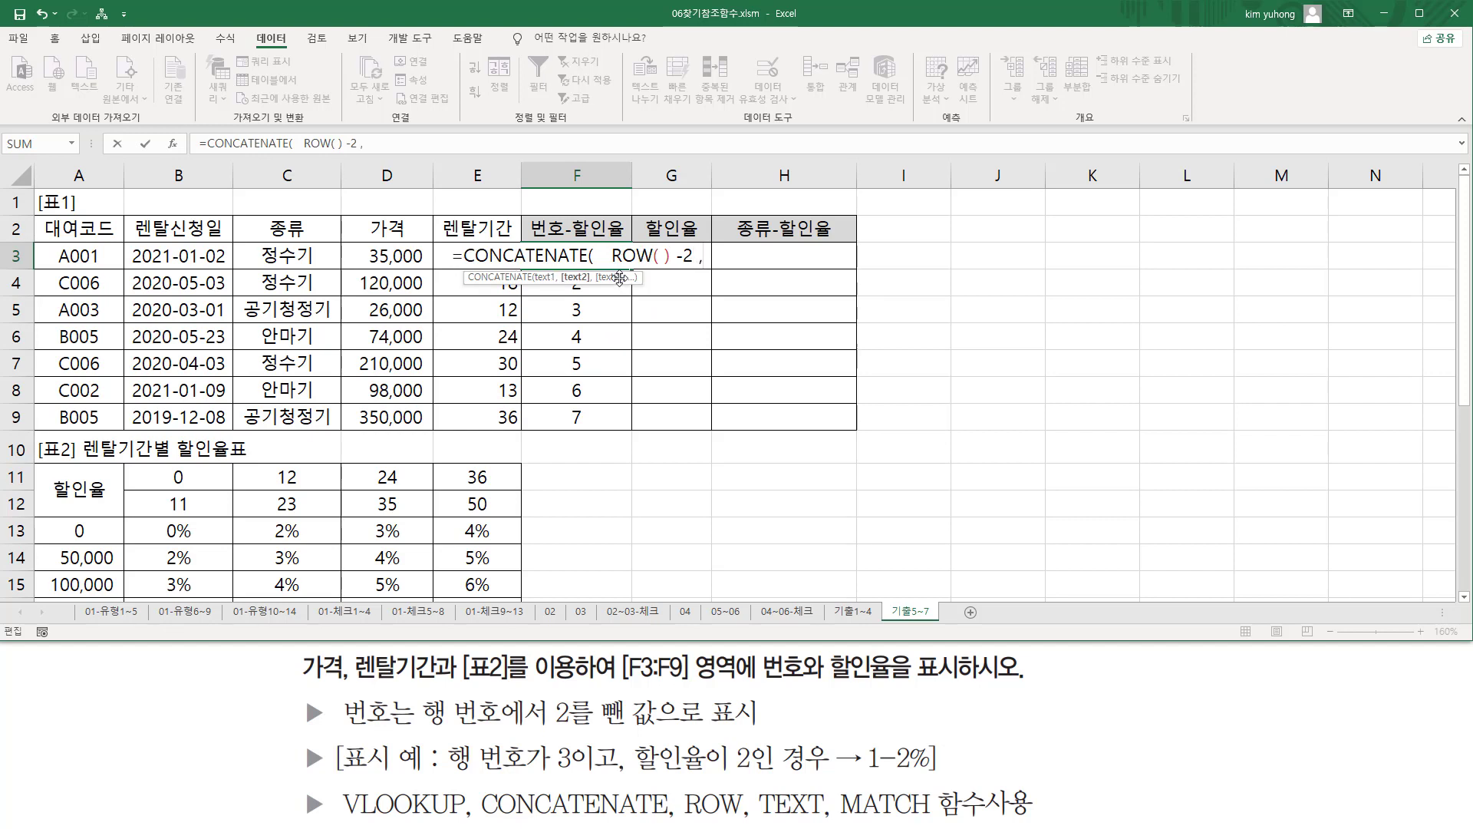
pyautogui.write(' "')
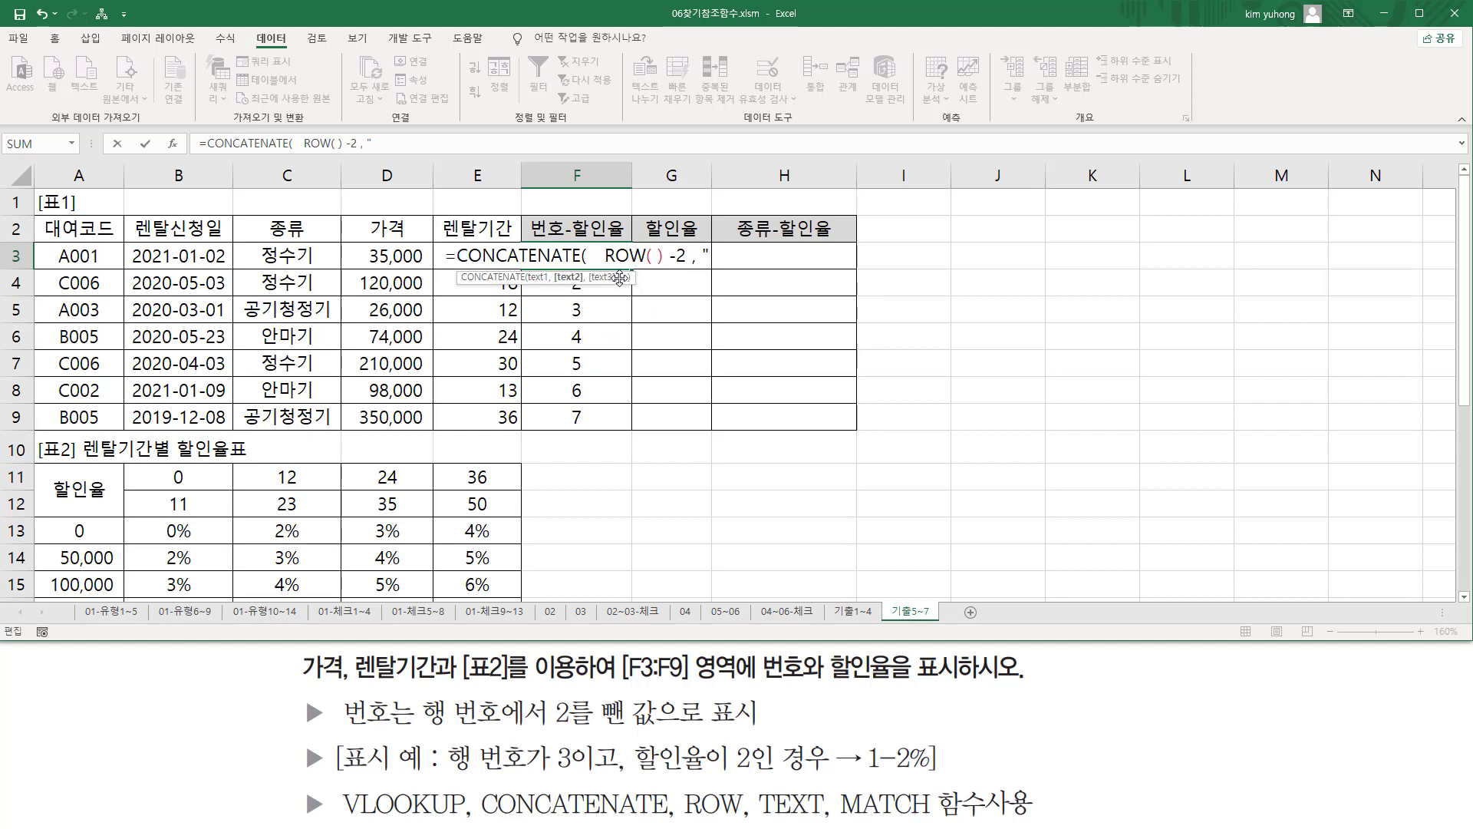
pyautogui.write('-"')
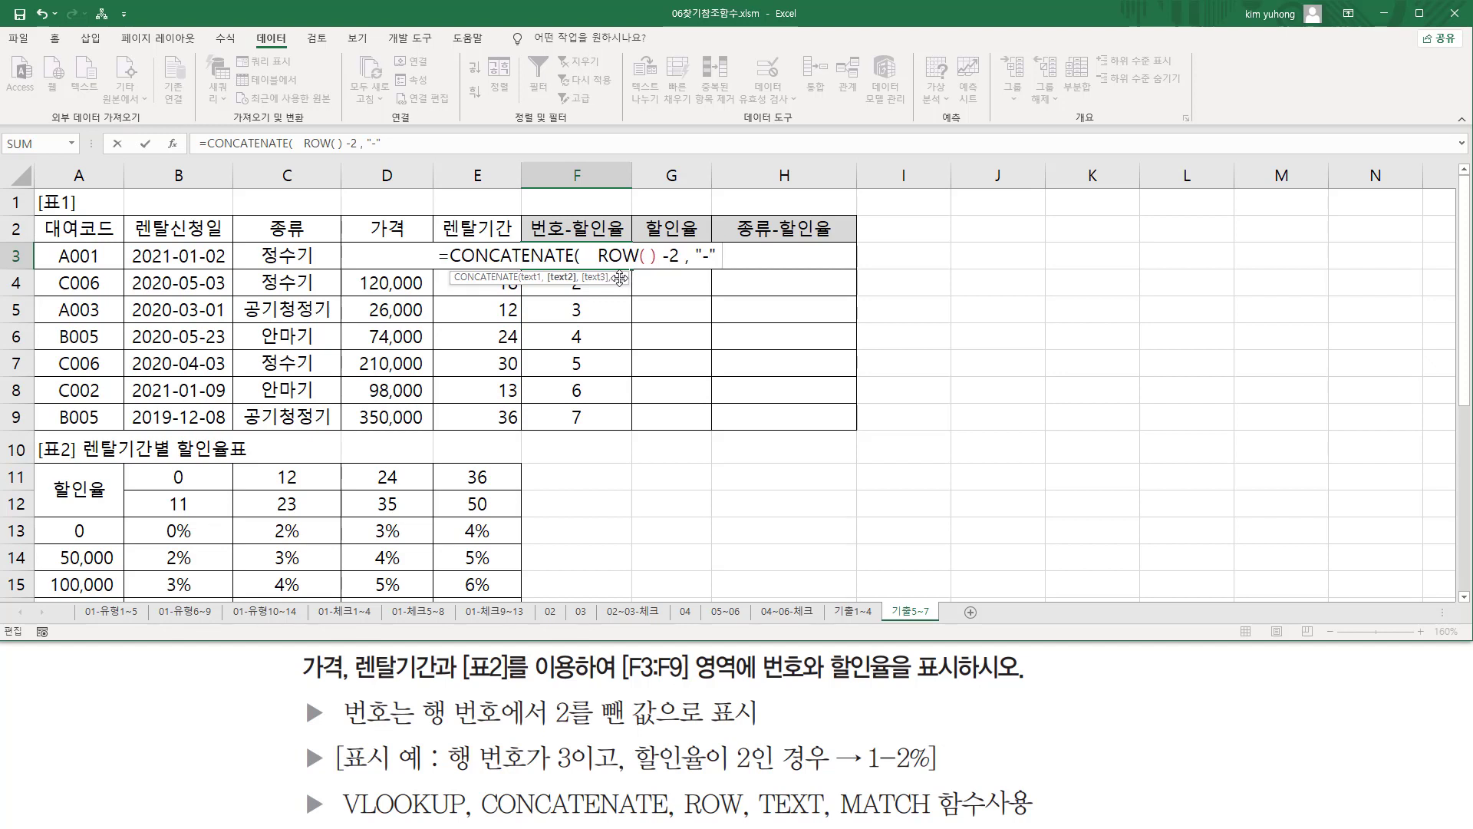
pyautogui.write(' ,')
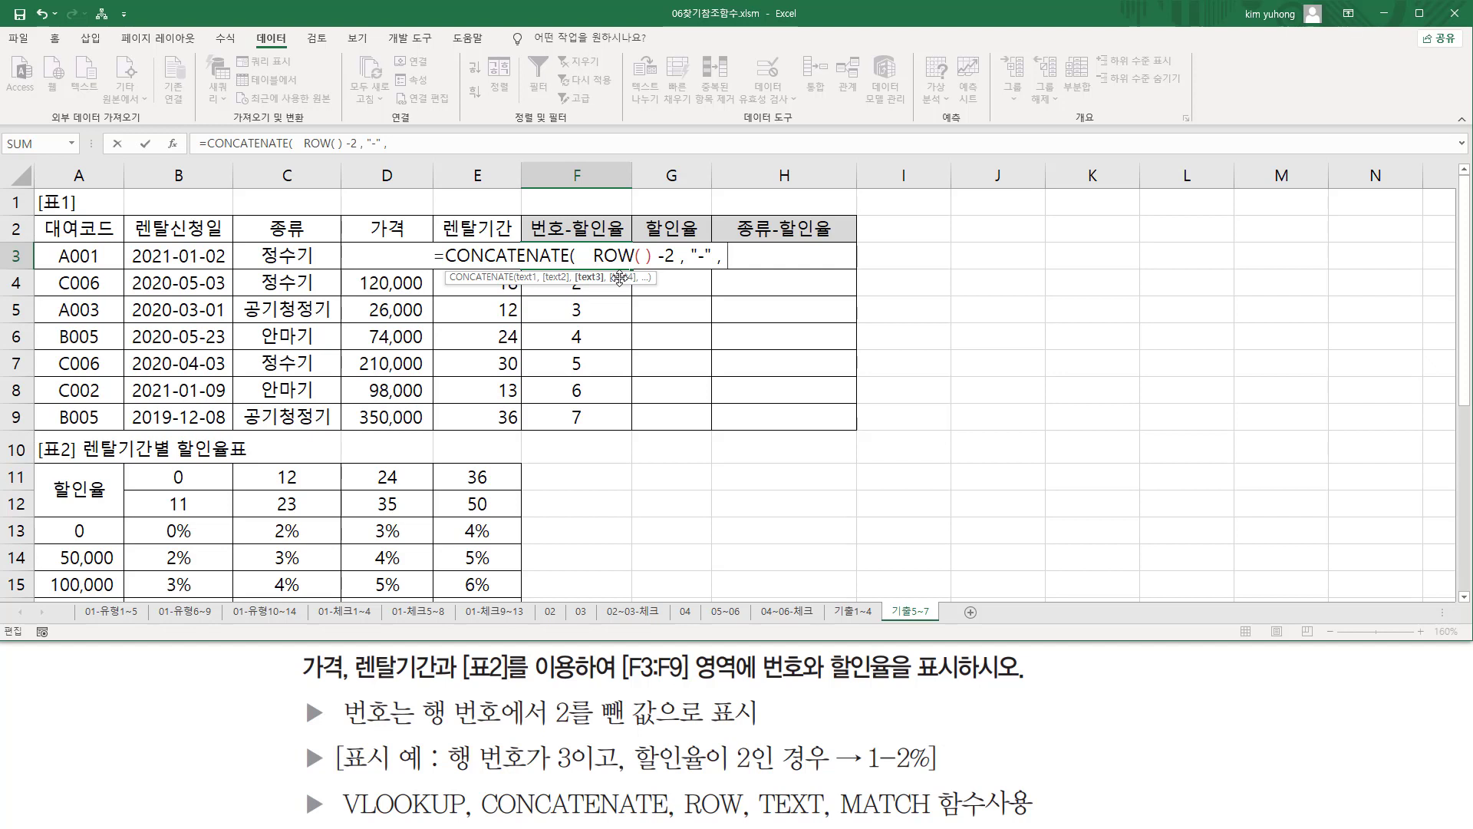
# Step: Paste the cut TEXT expression as CONCATENATE's third argument, enter the closed formula in F3 and copy it down through F9
pyautogui.hotkey('ctrl', 'v')
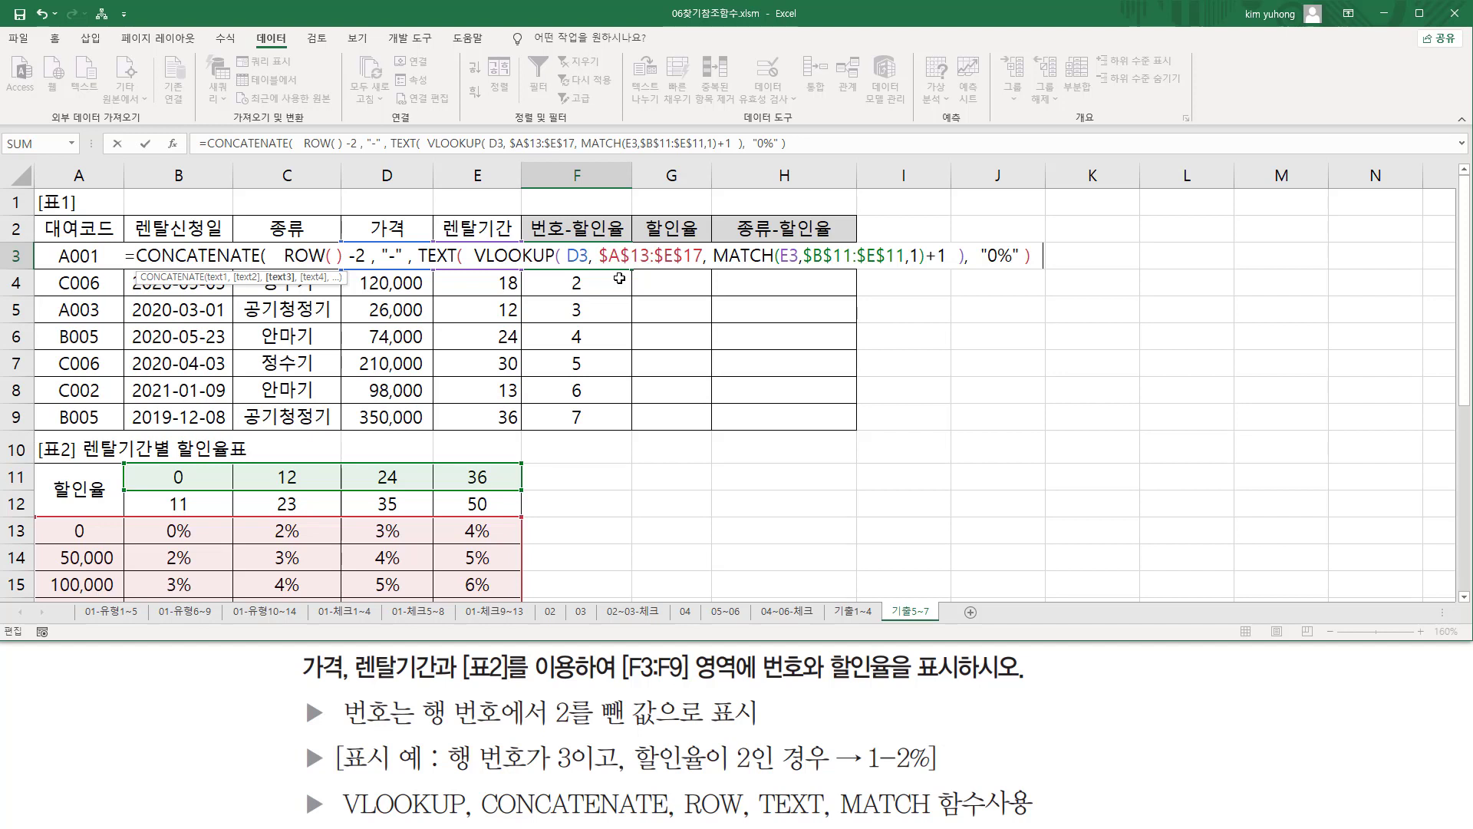
pyautogui.write(')')
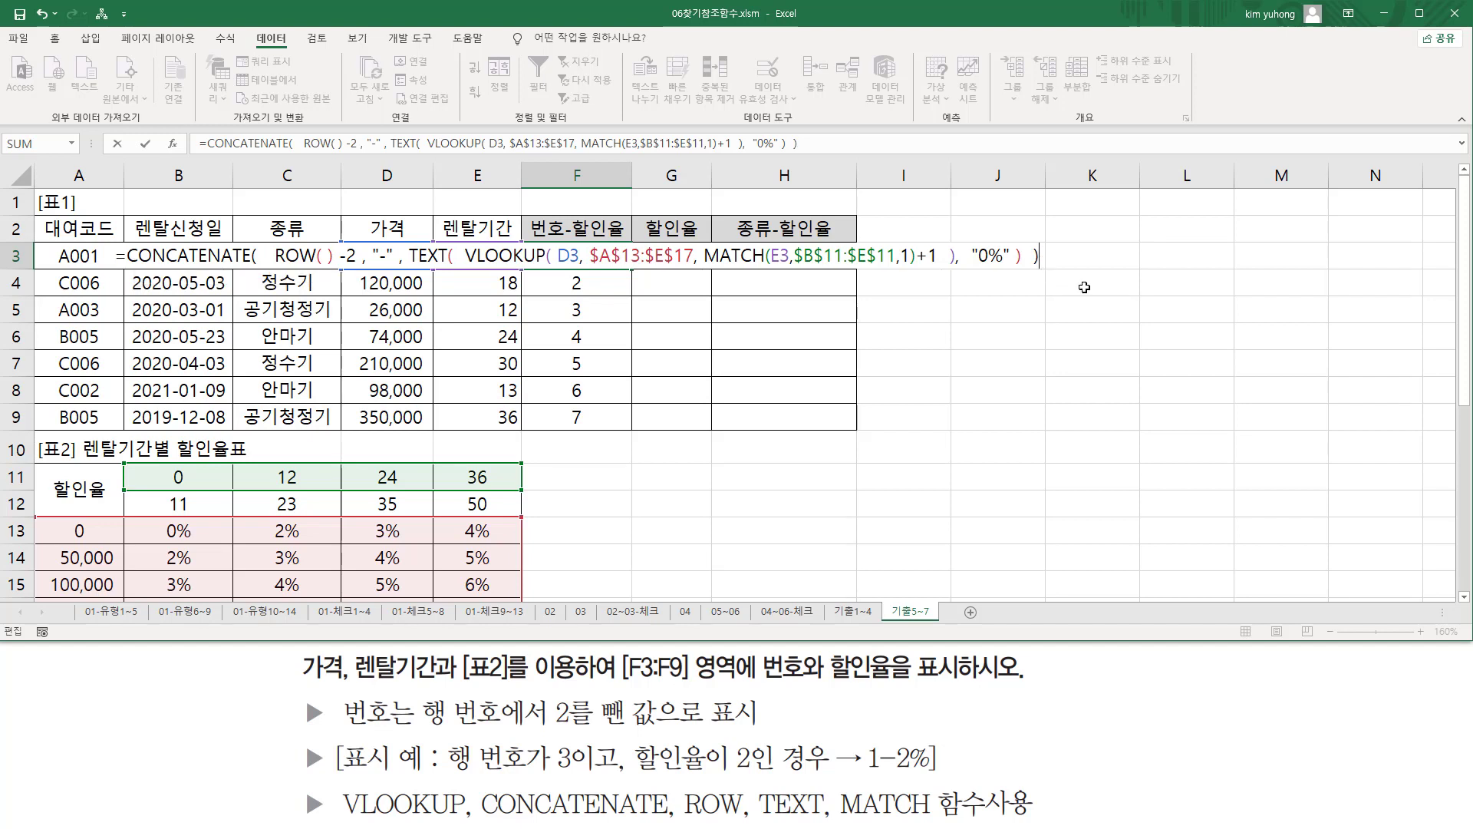
pyautogui.press('Return')
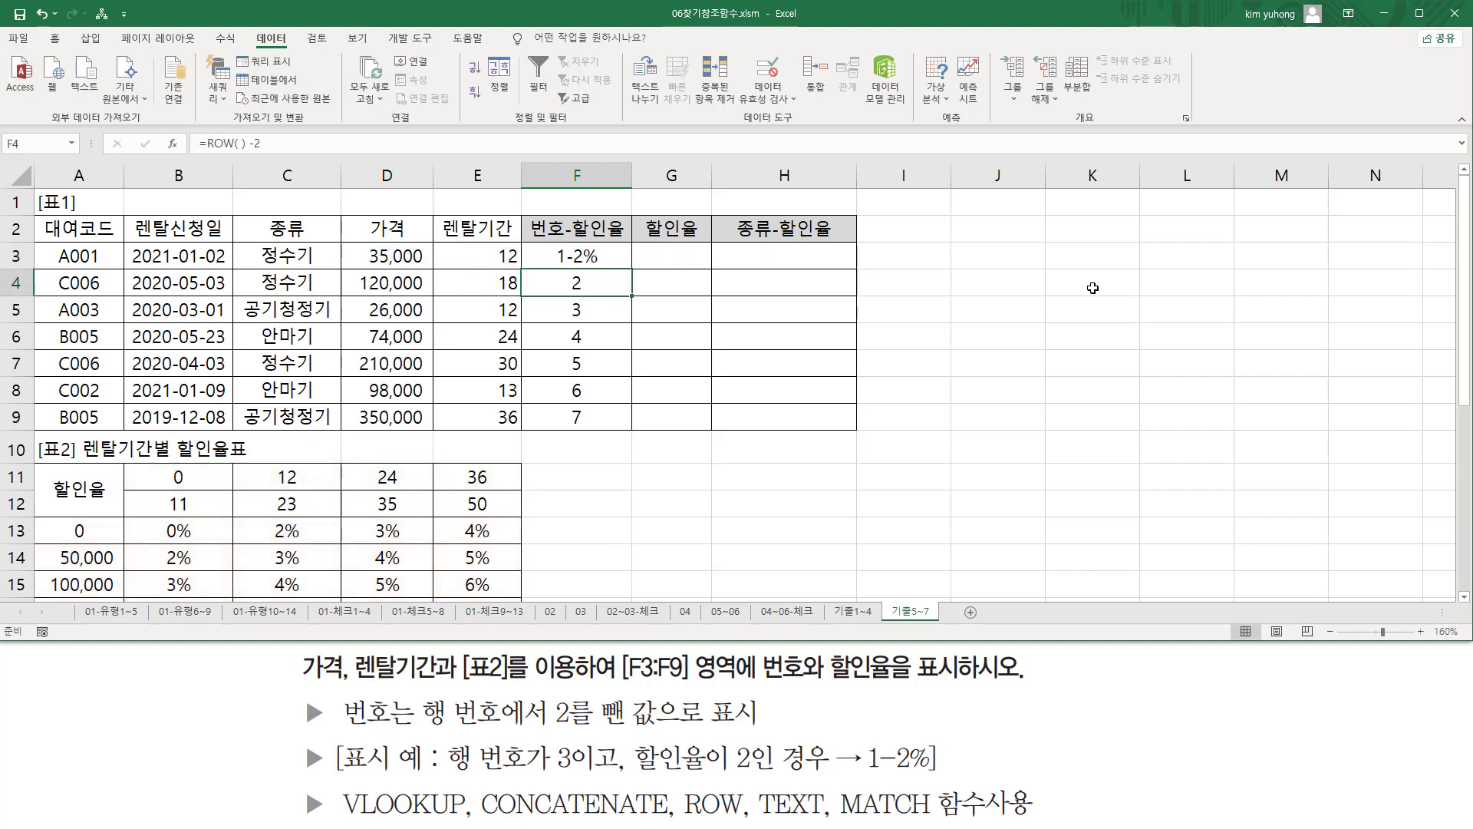
pyautogui.click(611, 261)
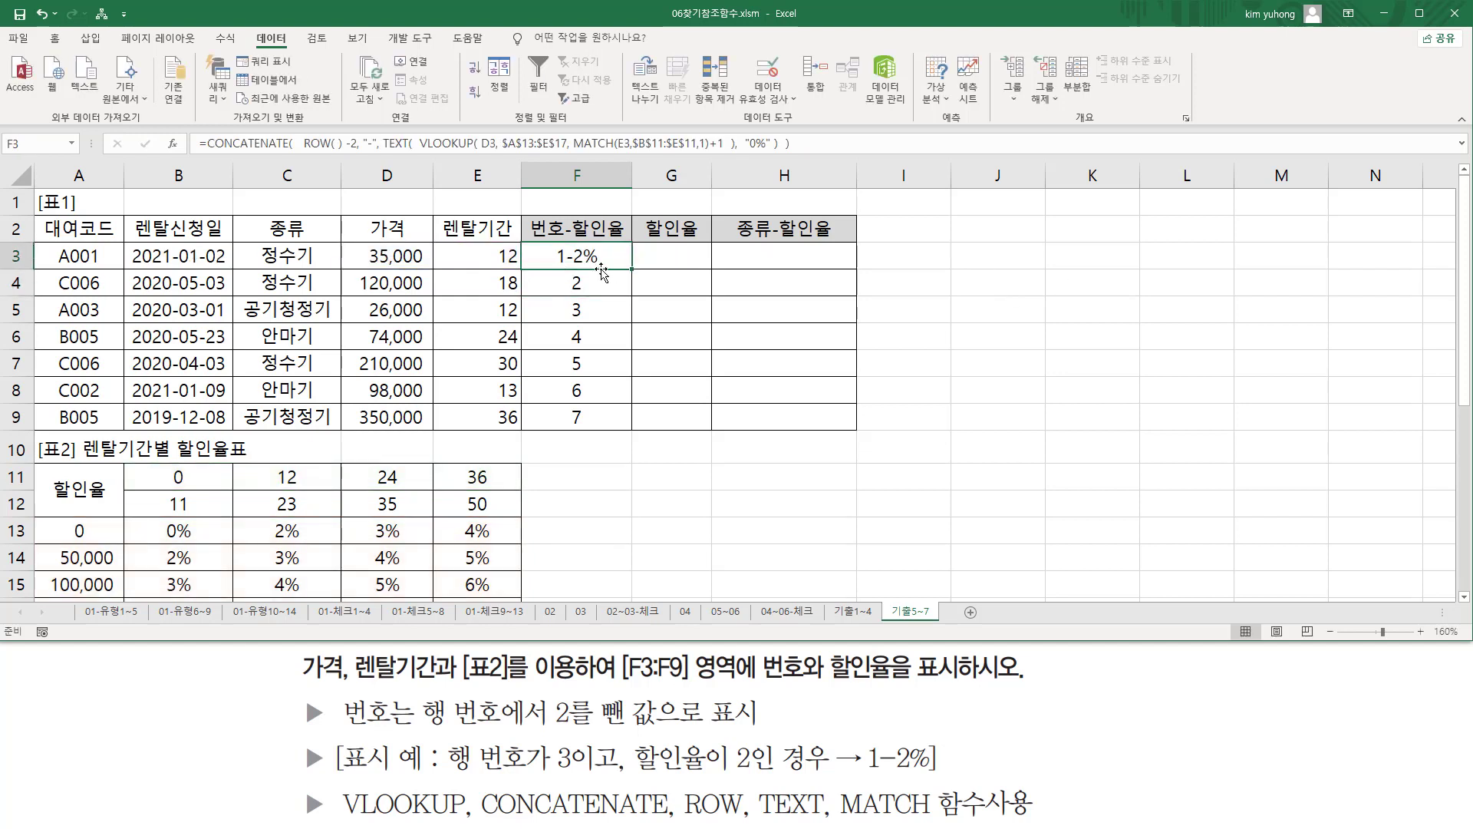
pyautogui.moveTo(632, 268); pyautogui.dragTo(626, 426)
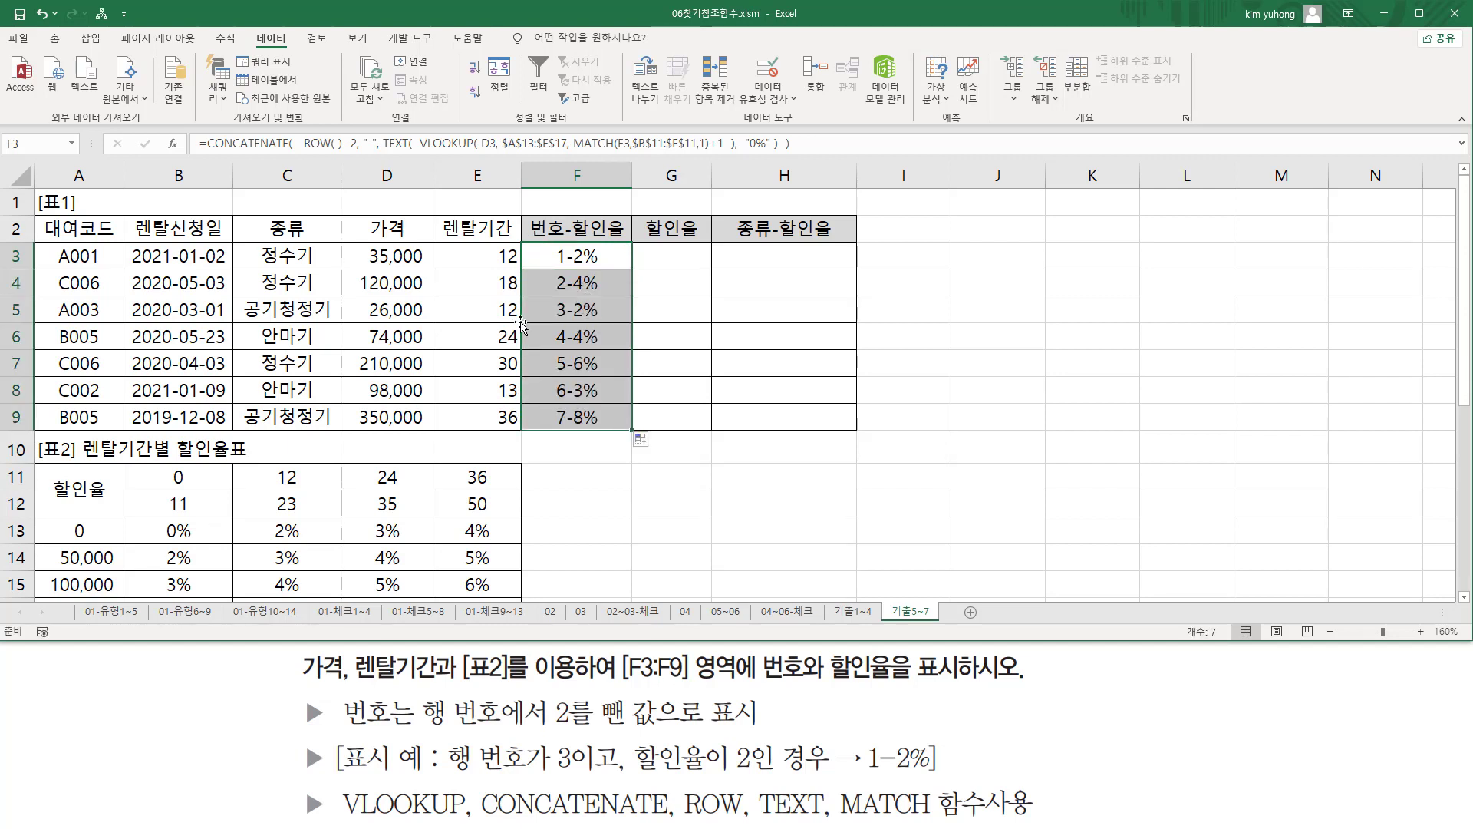
# Step: Write F3's complete CONCATENATE formula as plain red text in D10, beside the [표2] title
pyautogui.click(475, 444)
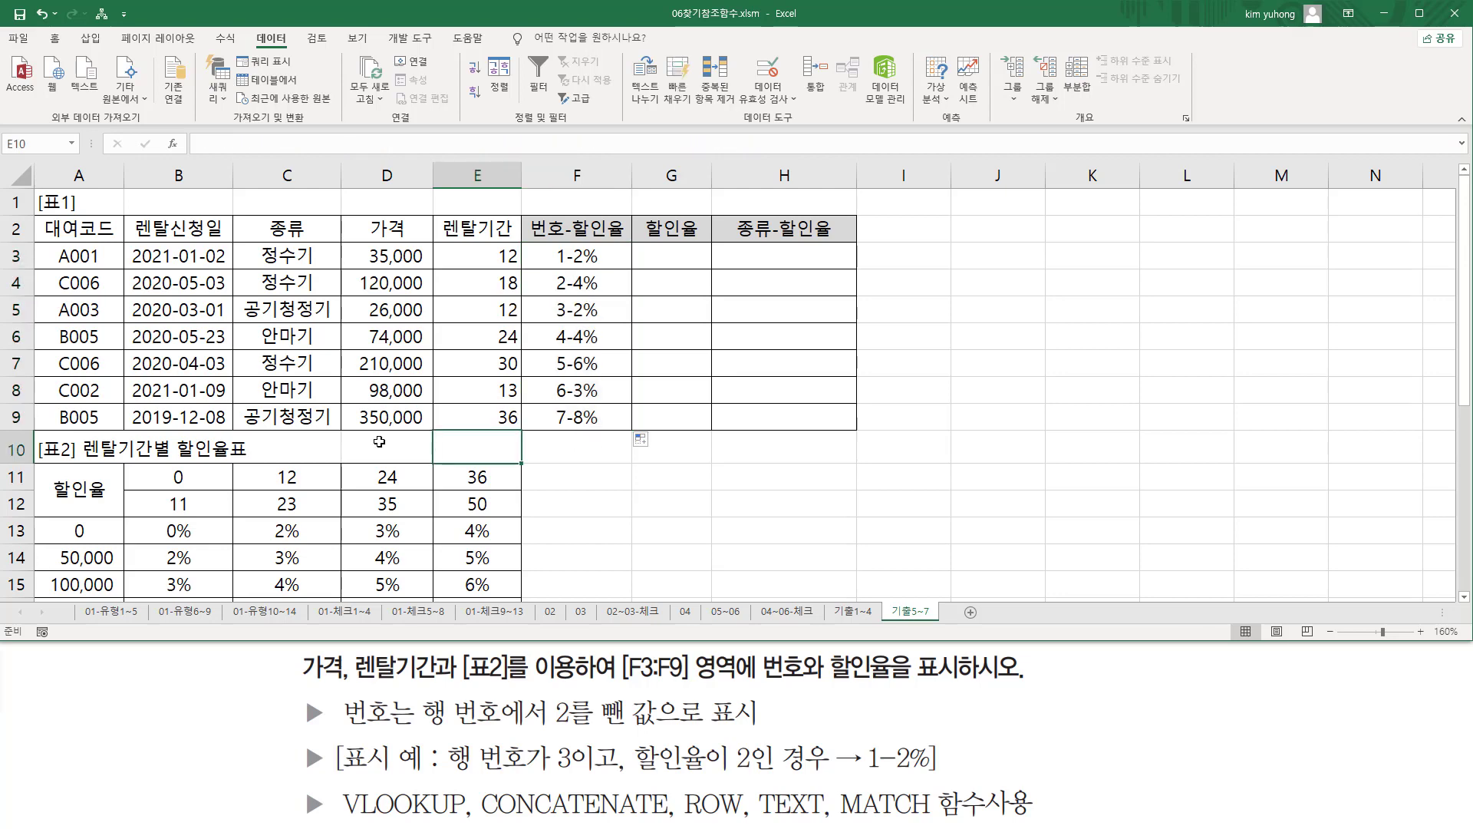
pyautogui.click(379, 442)
pyautogui.write('\'=CONCATENATE(   ROW( ) -2, "-", TEXT(  VLOOKUP( D3, $A$13:$E$17, MATCH(E3,$B$11:$E$11,1)+1  ),  "0%" ) )')
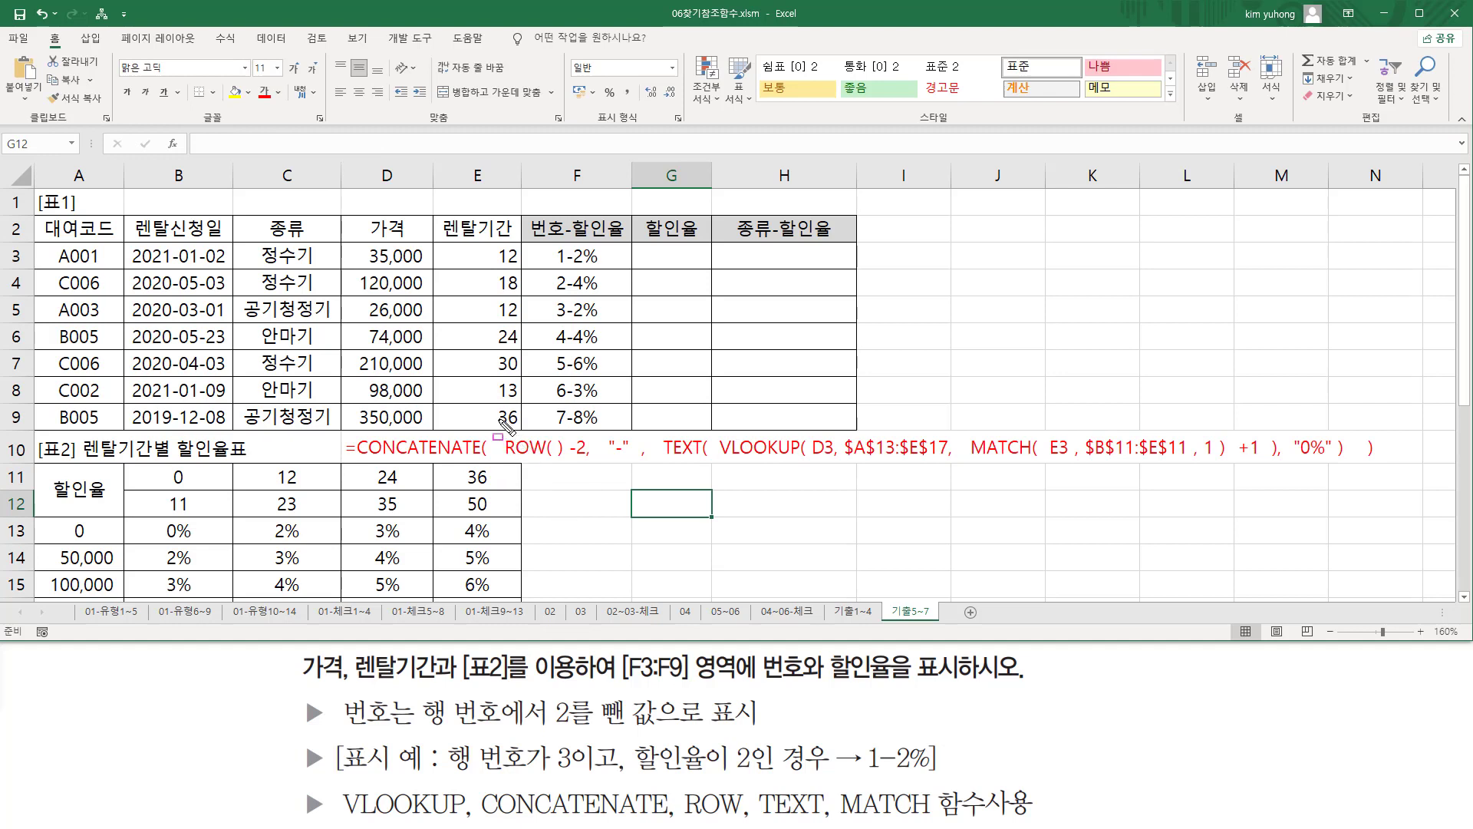
# Step: Review the three CONCATENATE arguments in the formula text in D10: ROW( ) -2, "-" and the TEXT expression
pyautogui.moveTo(498, 419)
pyautogui.mouseDown()
pyautogui.moveTo(543, 470)
pyautogui.moveTo(592, 471)
pyautogui.mouseUp()
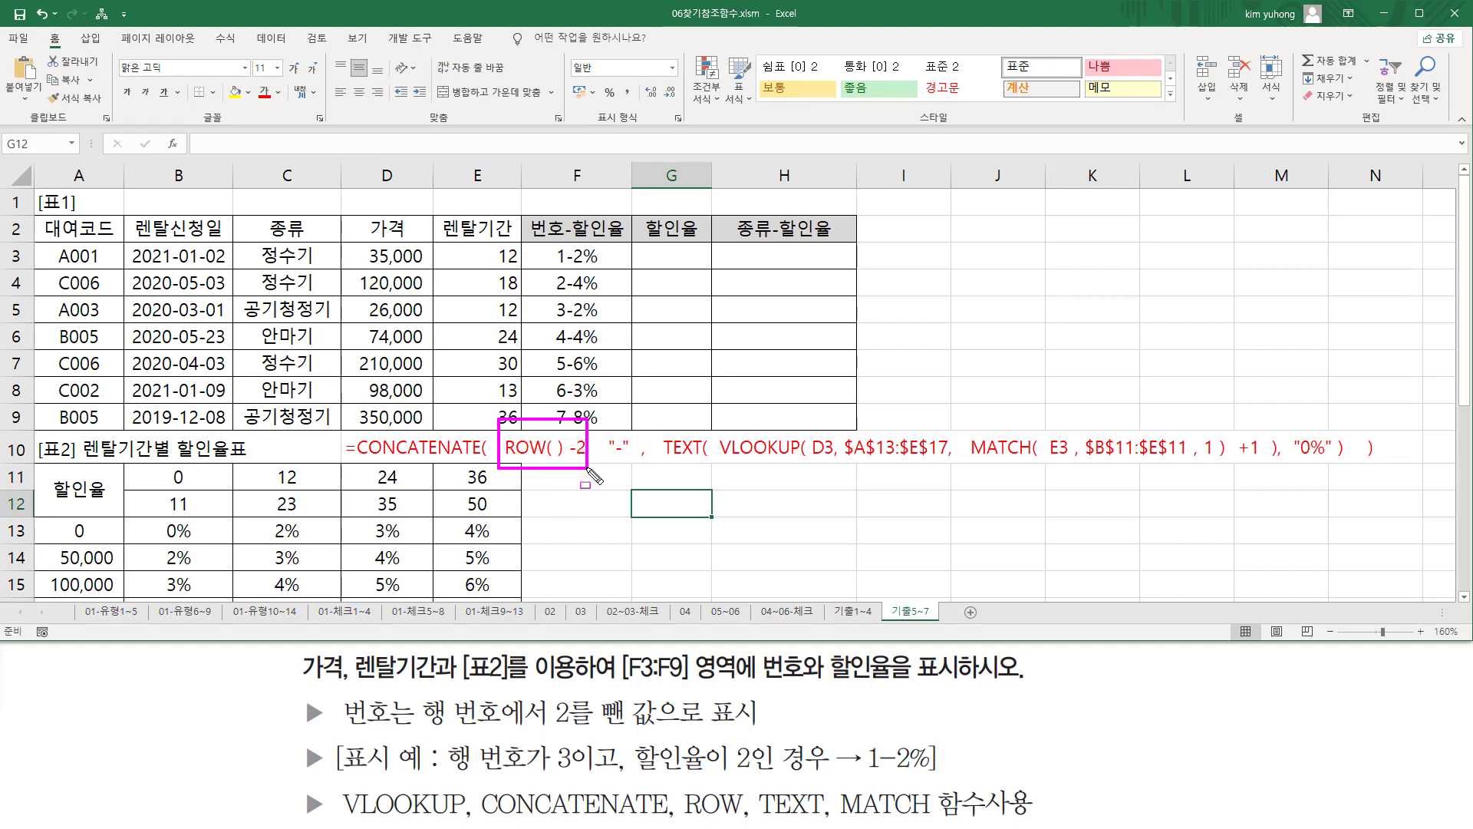
pyautogui.moveTo(592, 469); pyautogui.dragTo(1353, 470)
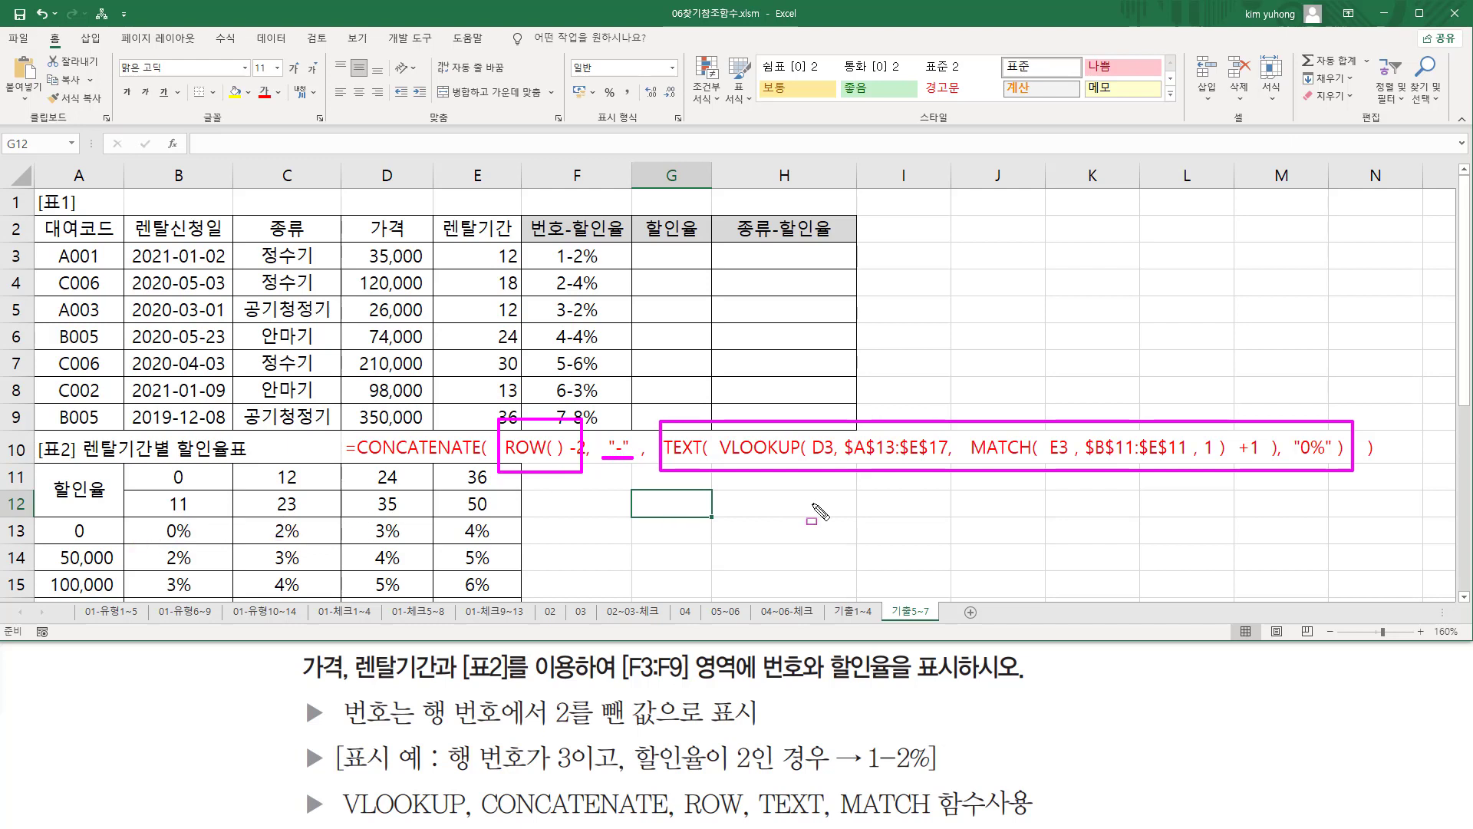
pyautogui.press('Escape')
pyautogui.hotkey('ctrl', '2')
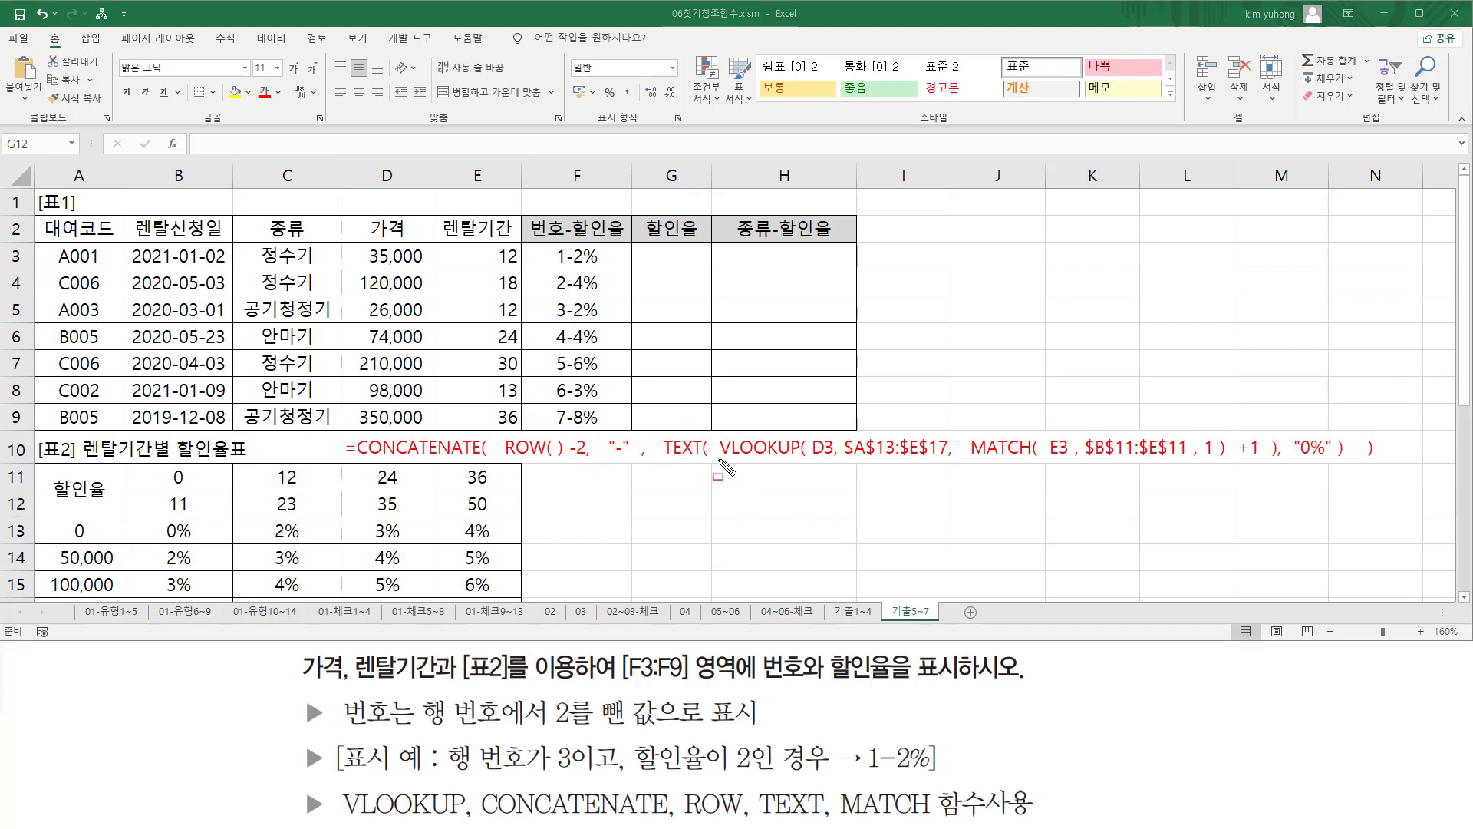
# Step: Examine the nested VLOOKUP arguments in D10, including MATCH with its +1, and the "0%" format of TEXT
pyautogui.moveTo(719, 459); pyautogui.dragTo(802, 459)
pyautogui.moveTo(814, 428)
pyautogui.mouseDown()
pyautogui.moveTo(831, 475)
pyautogui.moveTo(973, 457)
pyautogui.moveTo(1266, 474)
pyautogui.mouseUp()
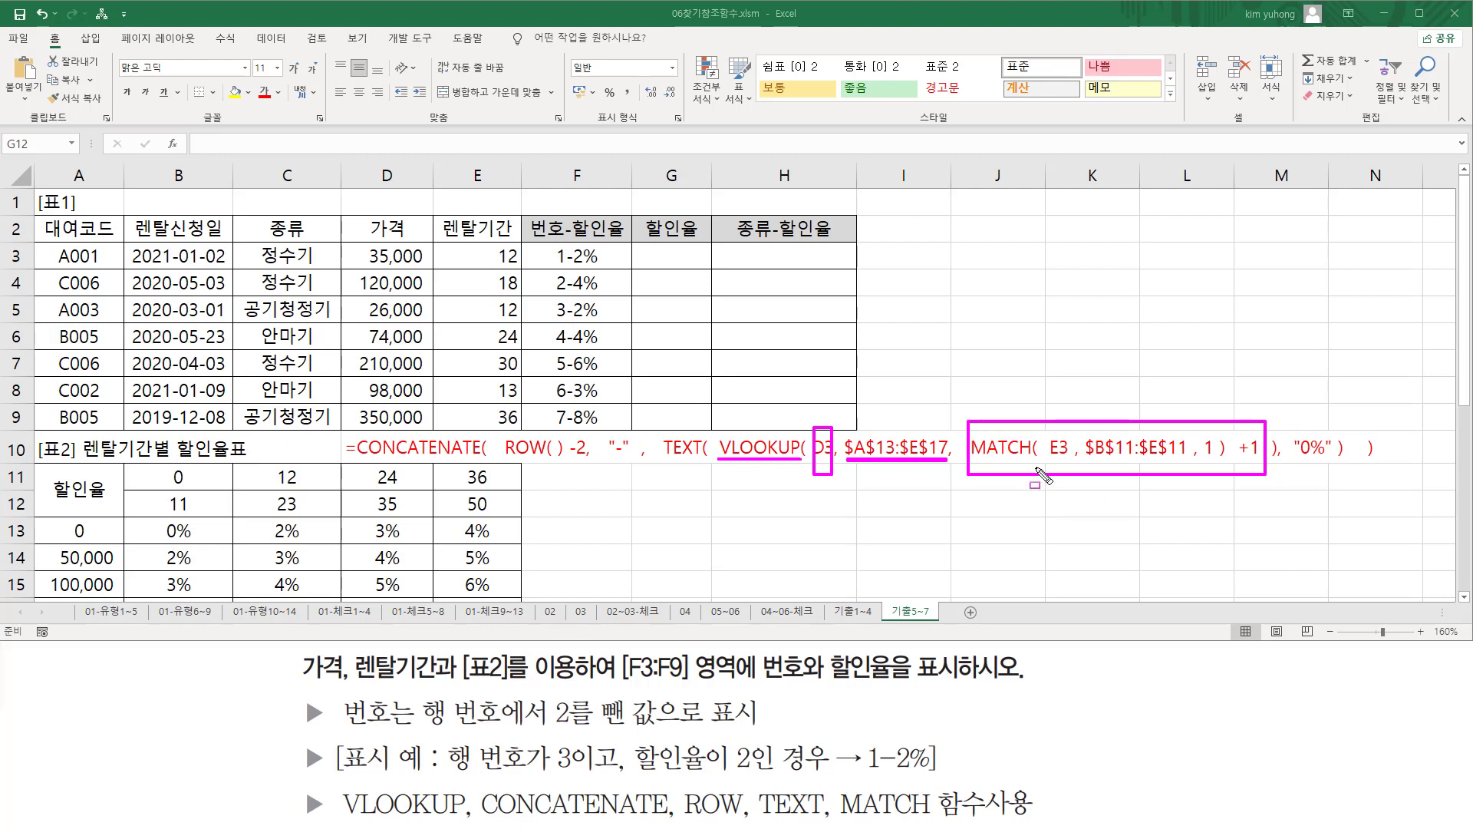
pyautogui.press('Escape')
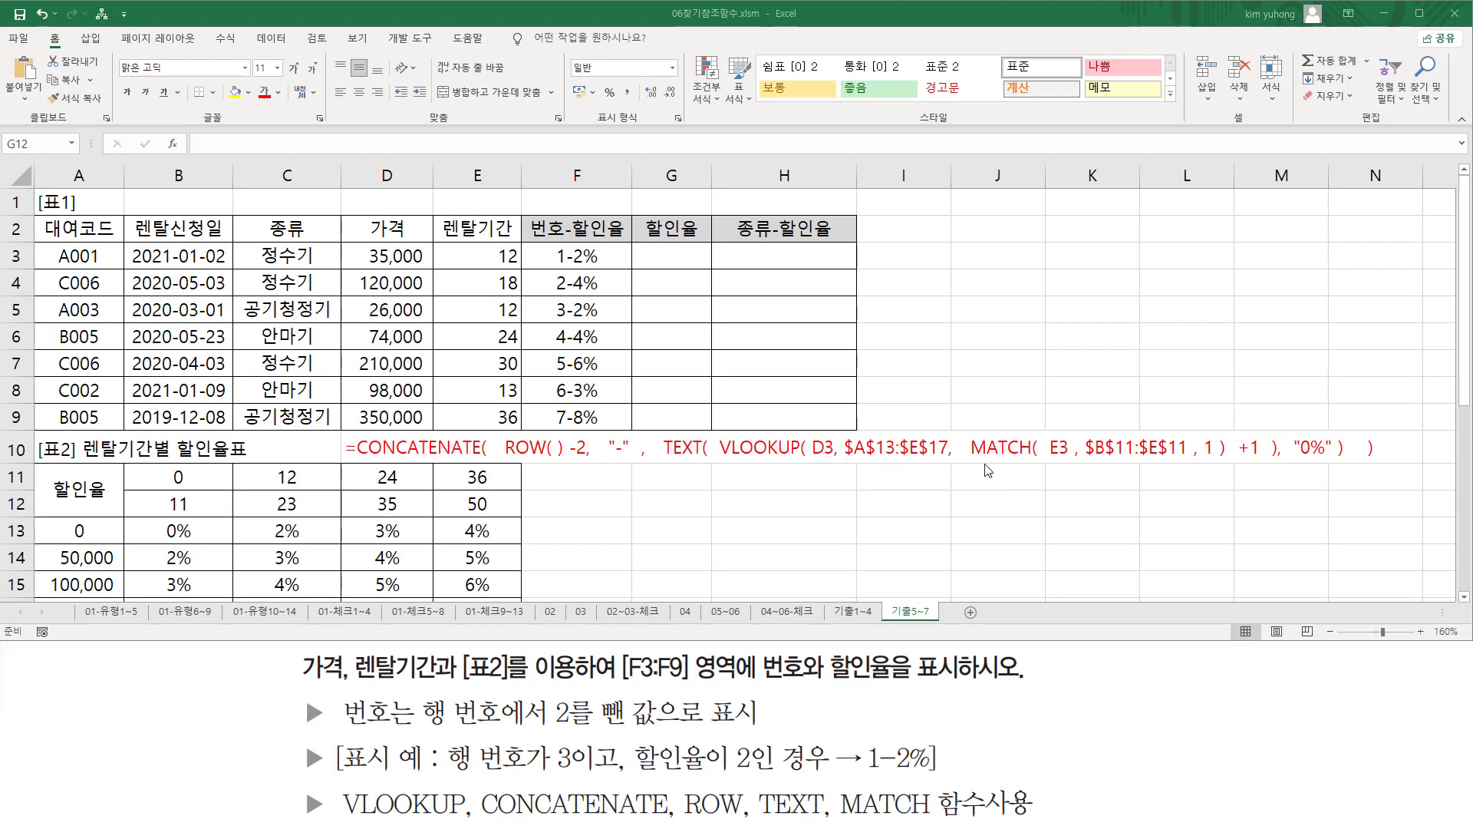
pyautogui.moveTo(964, 463)
pyautogui.mouseDown()
pyautogui.moveTo(1279, 464)
pyautogui.moveTo(1231, 427)
pyautogui.moveTo(1272, 471)
pyautogui.mouseUp()
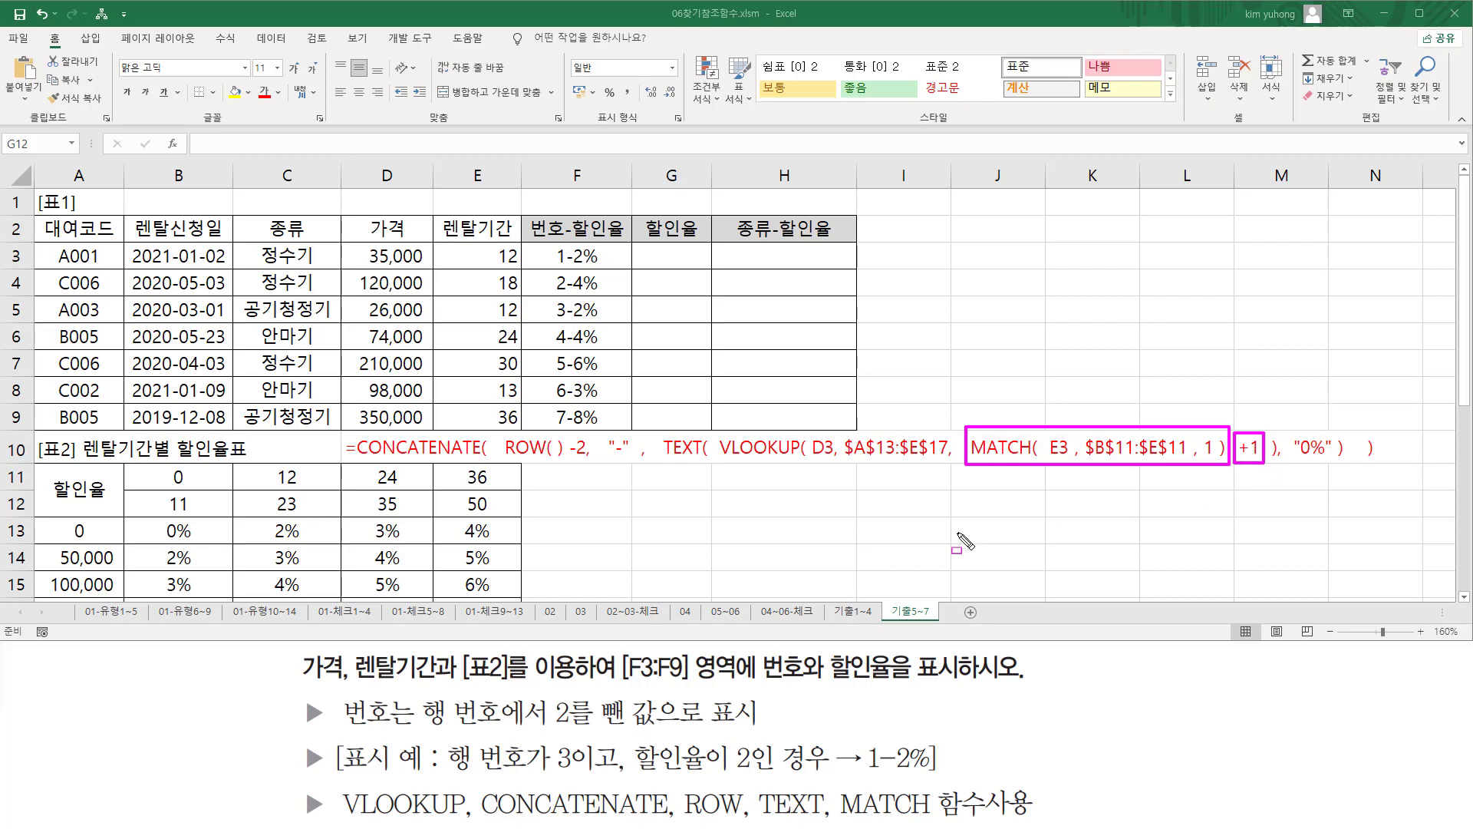
pyautogui.press('Escape')
pyautogui.moveTo(715, 422)
pyautogui.mouseDown()
pyautogui.moveTo(735, 477)
pyautogui.moveTo(1277, 479)
pyautogui.mouseUp()
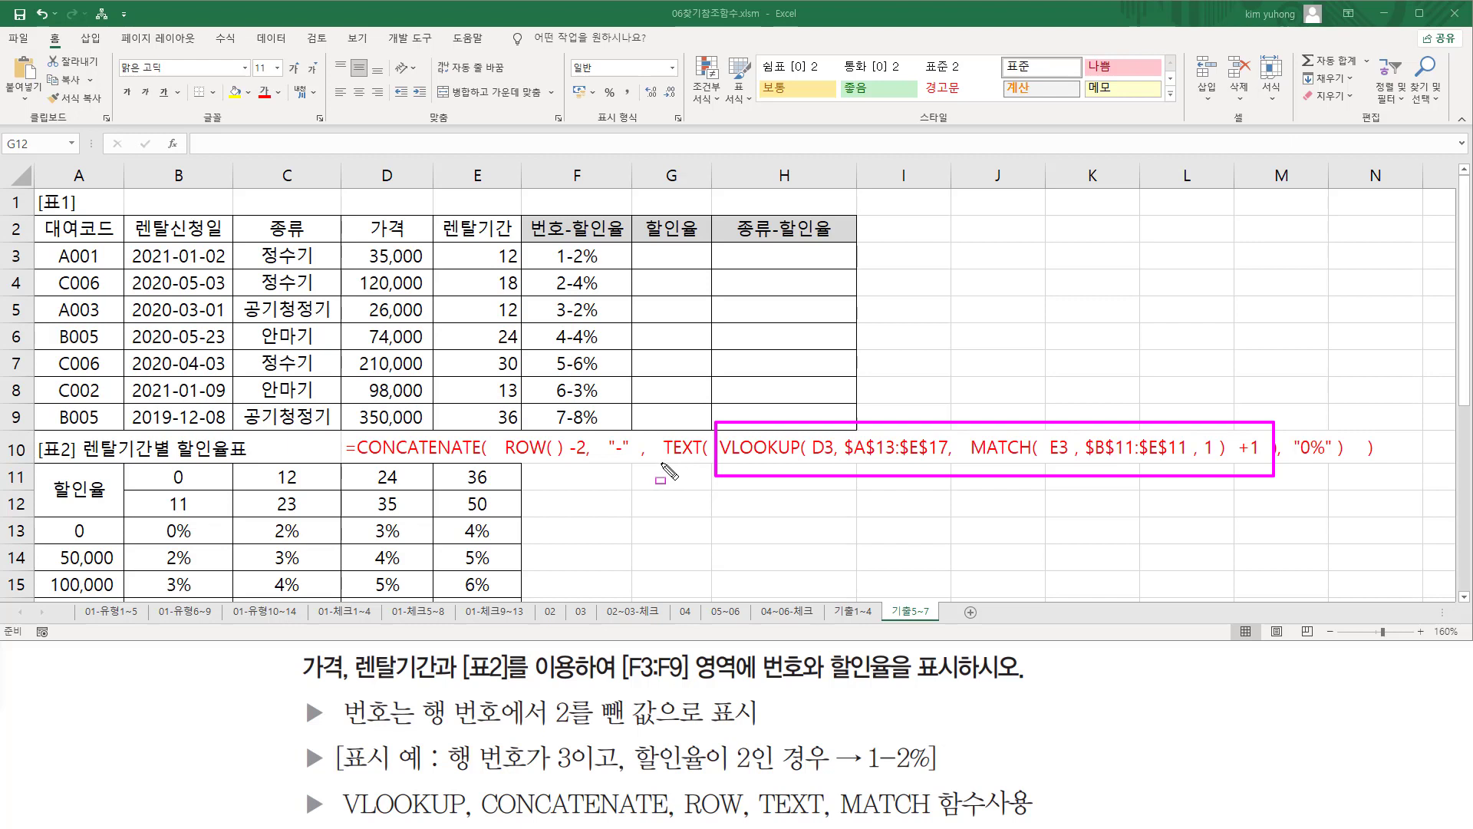
pyautogui.moveTo(661, 463); pyautogui.dragTo(700, 463)
pyautogui.moveTo(1297, 461); pyautogui.dragTo(1327, 461)
pyautogui.press('Escape')
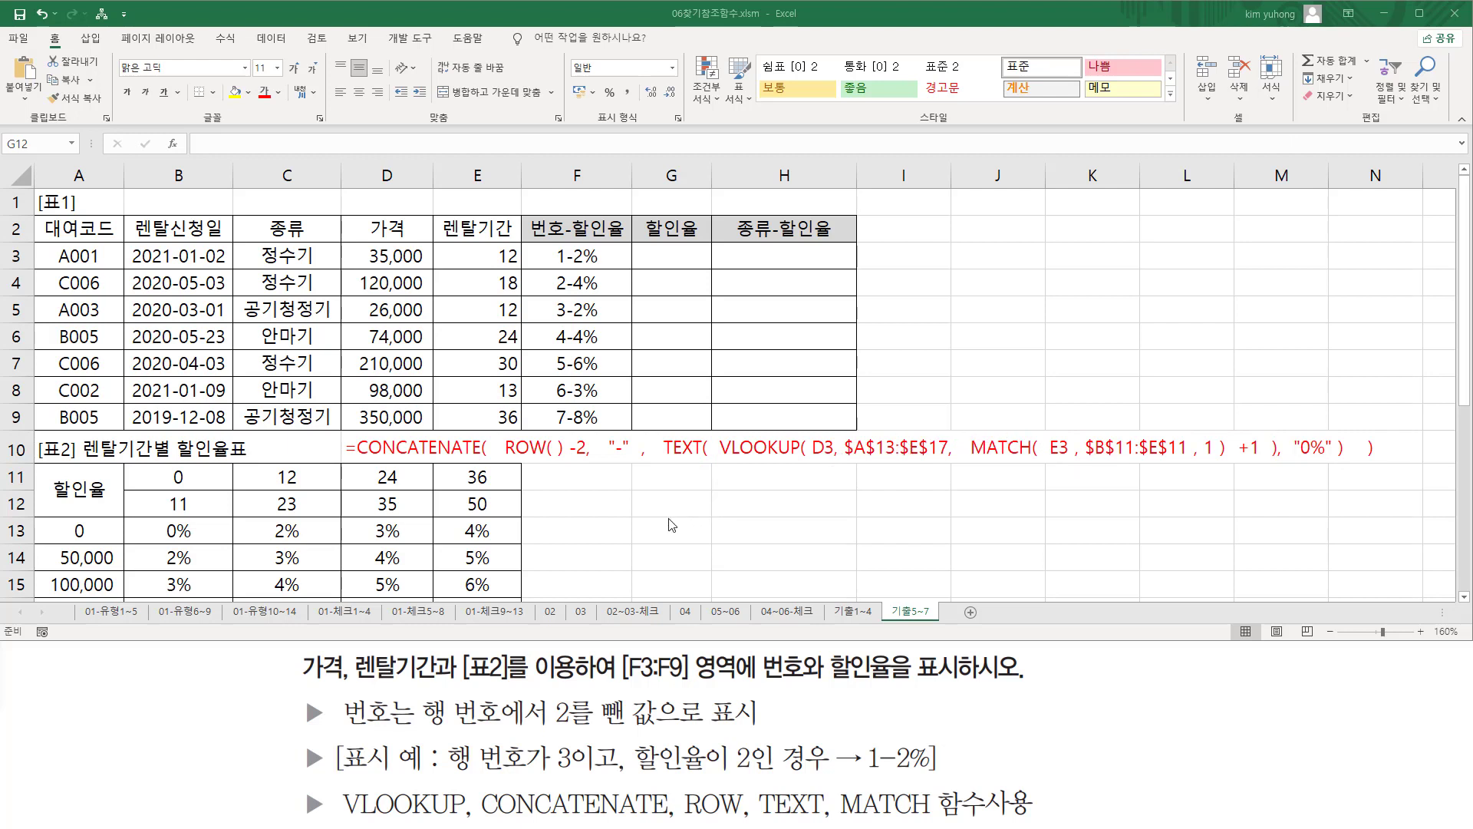